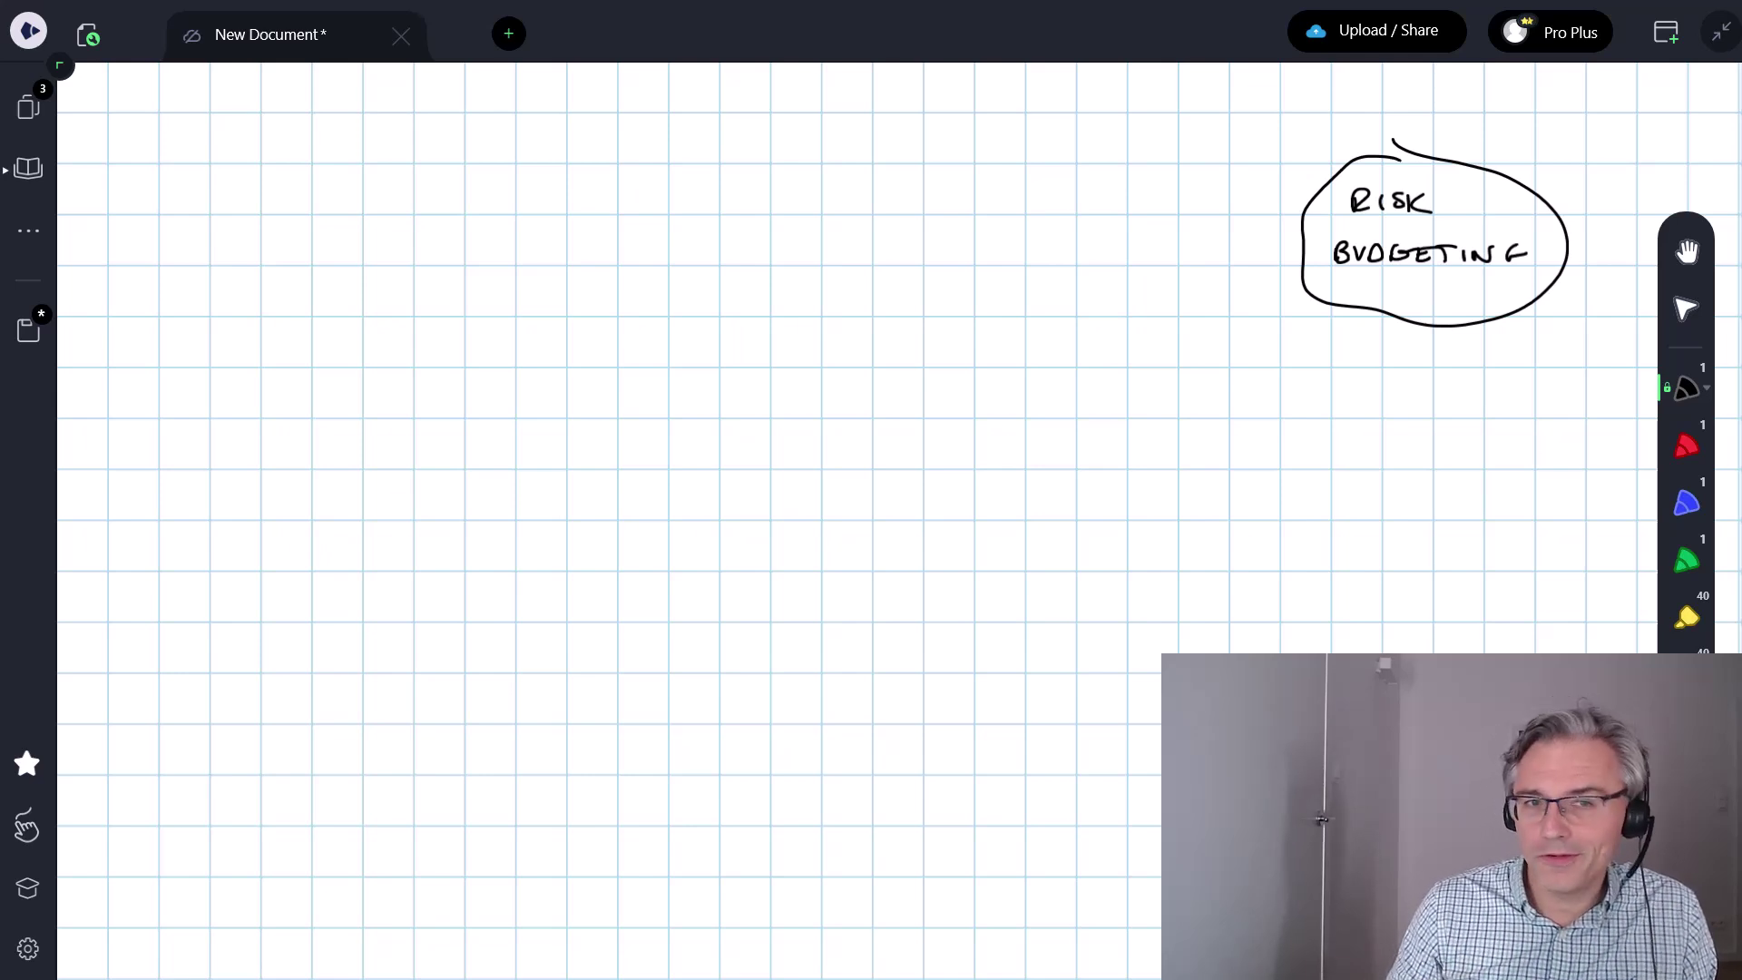
Switch the pen to red, then to blue, from the right-hand toolbar presets.
click(1686, 445)
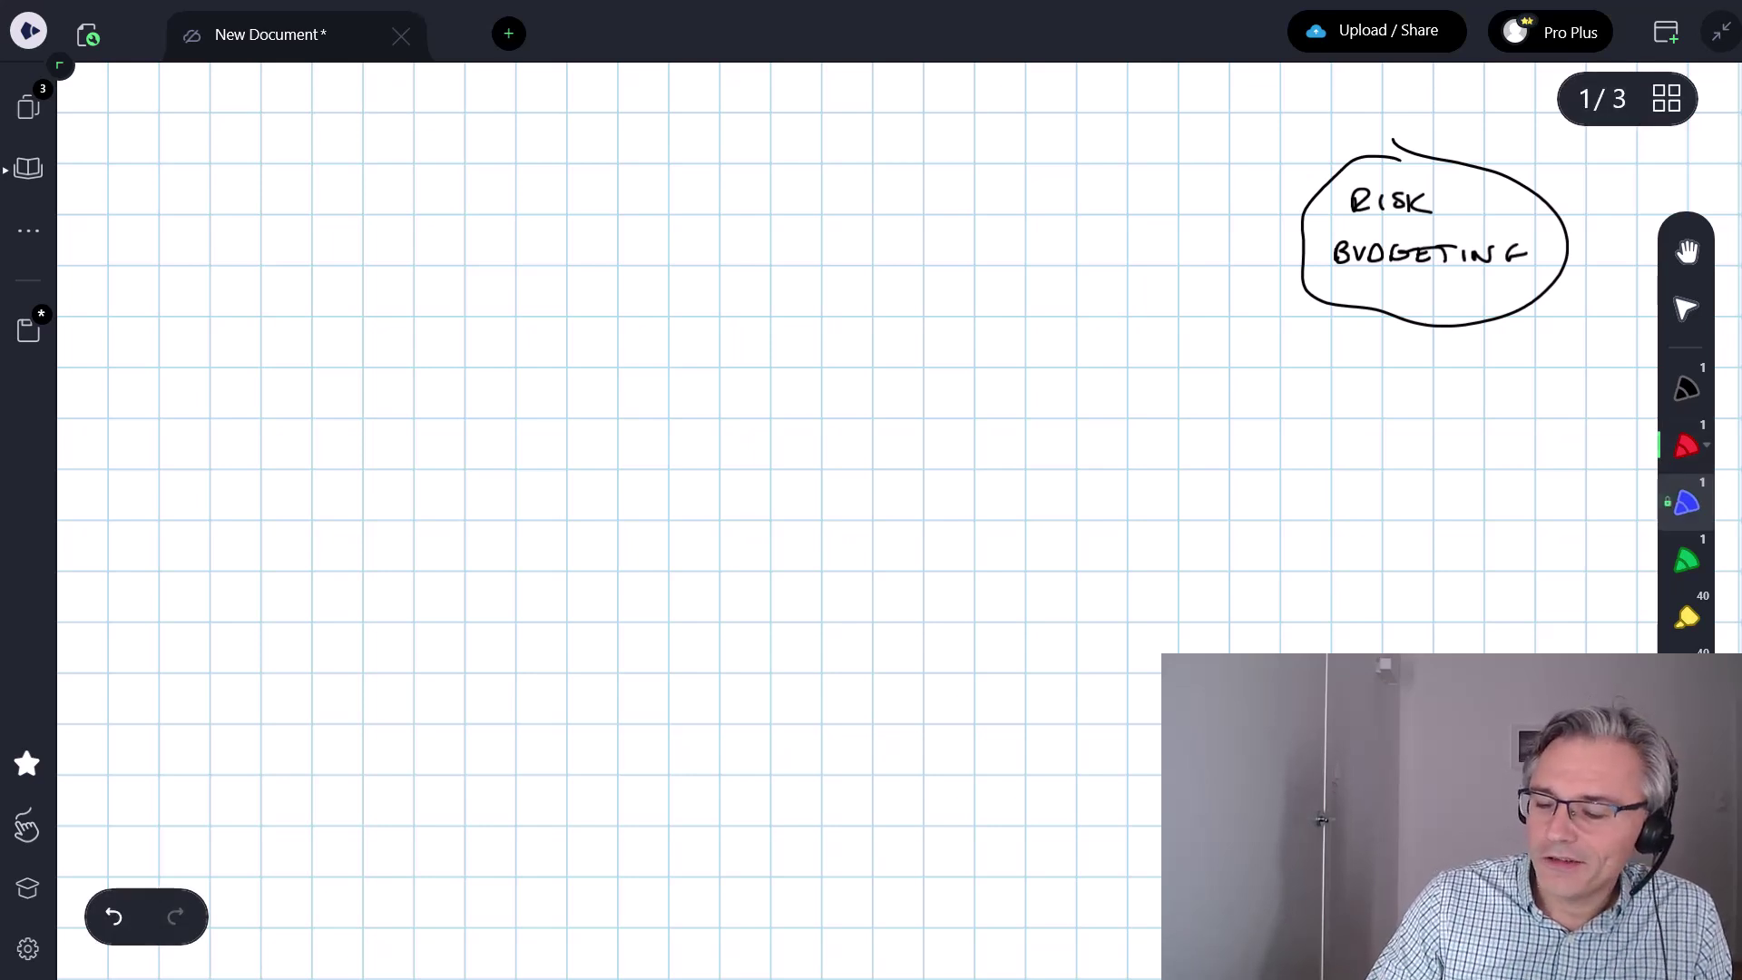
click(1686, 502)
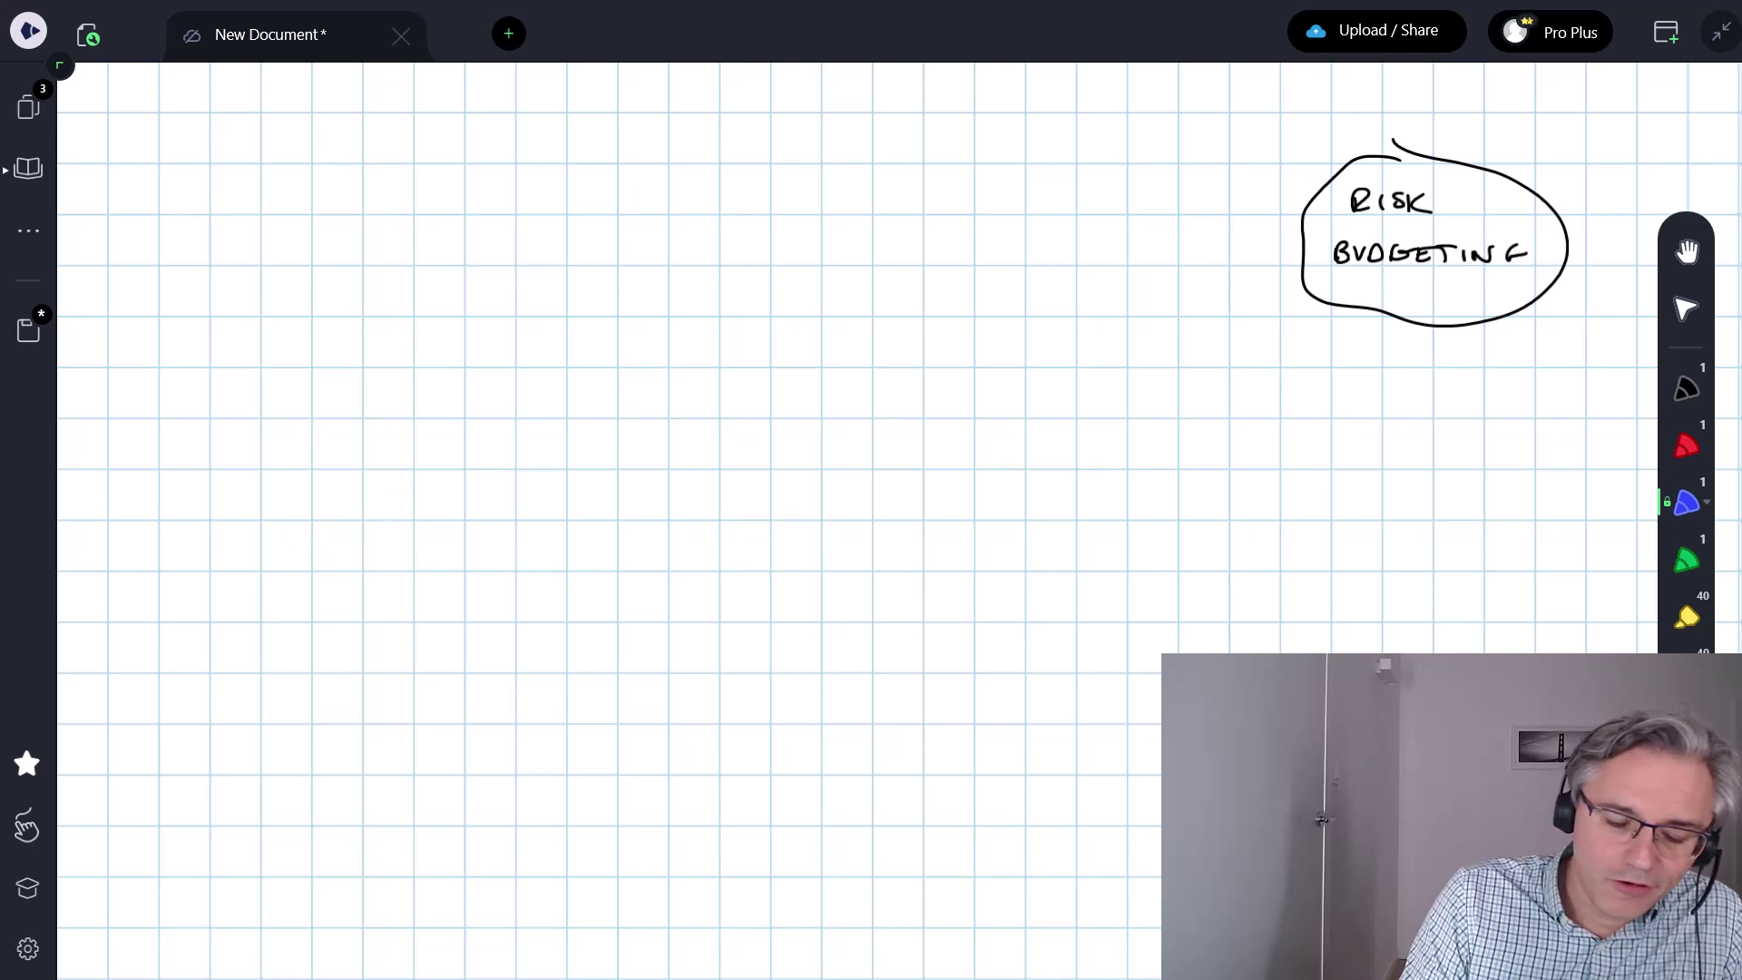
Write 'Risk tolerance (appetite for risk)' in green ink at the top left.
key(4)
drag(251, 142, 264, 160)
drag(271, 146, 280, 160)
mouse_move(297, 137)
mouse_down()
mouse_move(298, 161)
mouse_move(417, 158)
mouse_up()
drag(419, 148, 466, 160)
drag(479, 153, 552, 163)
click(594, 154)
drag(611, 156, 612, 168)
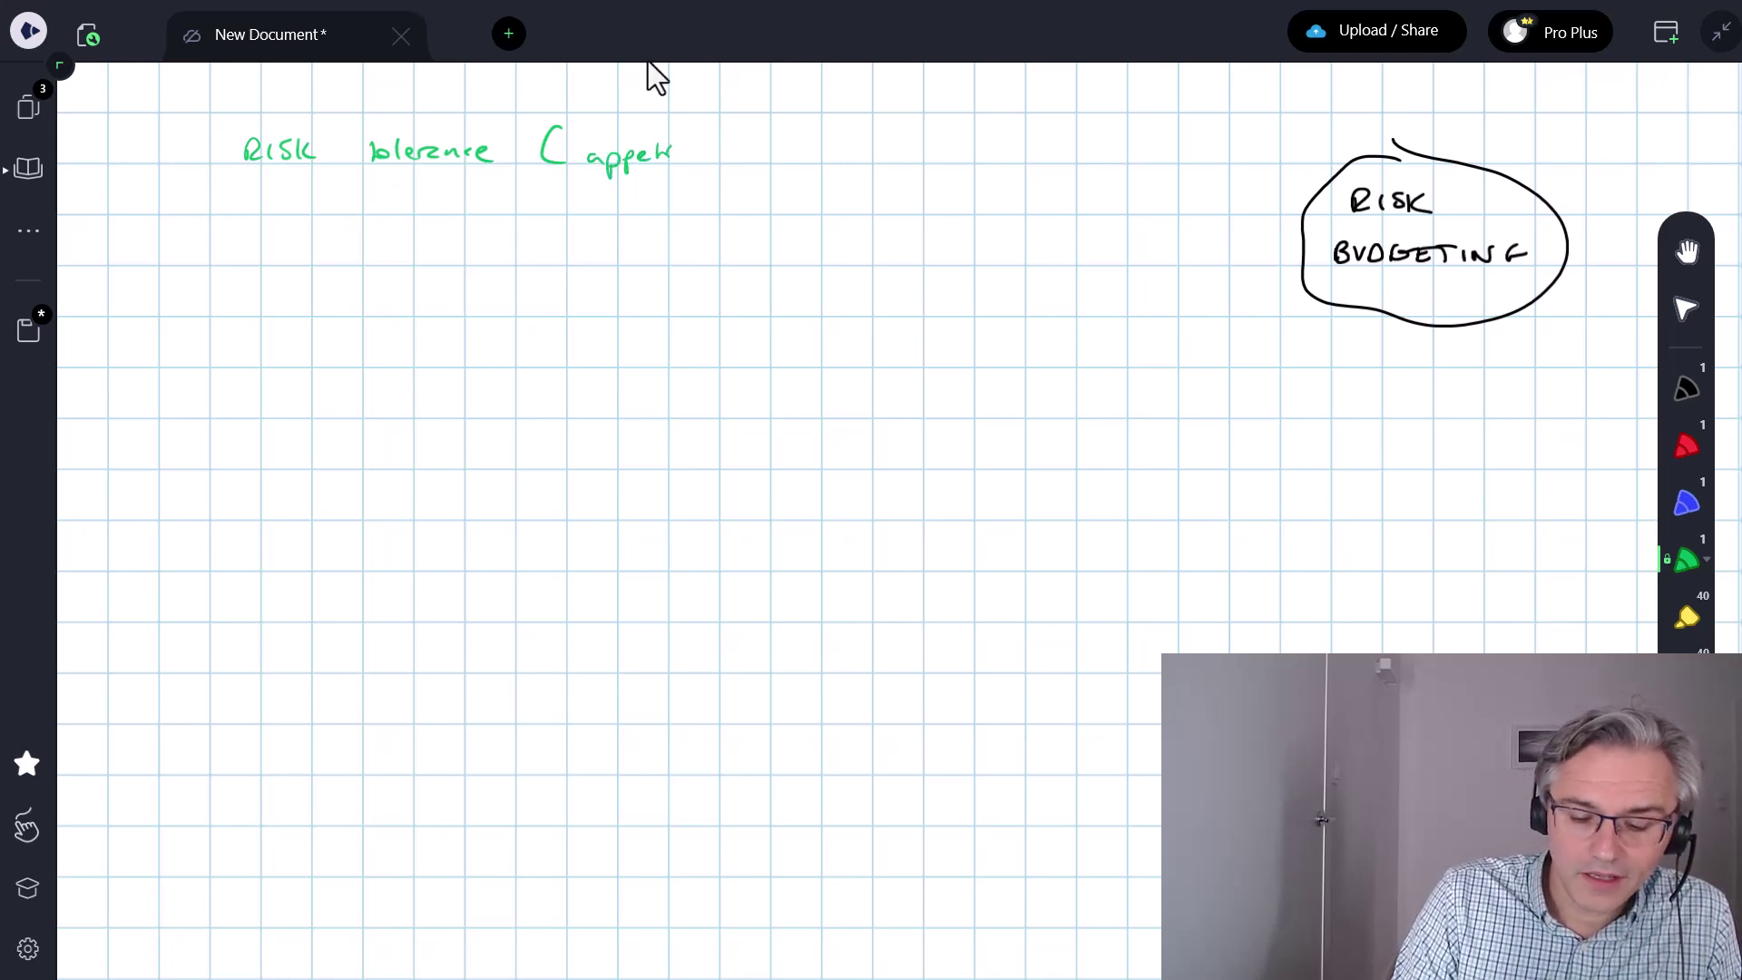
drag(680, 143, 679, 160)
drag(686, 156, 745, 176)
drag(750, 152, 857, 158)
drag(860, 136, 883, 172)
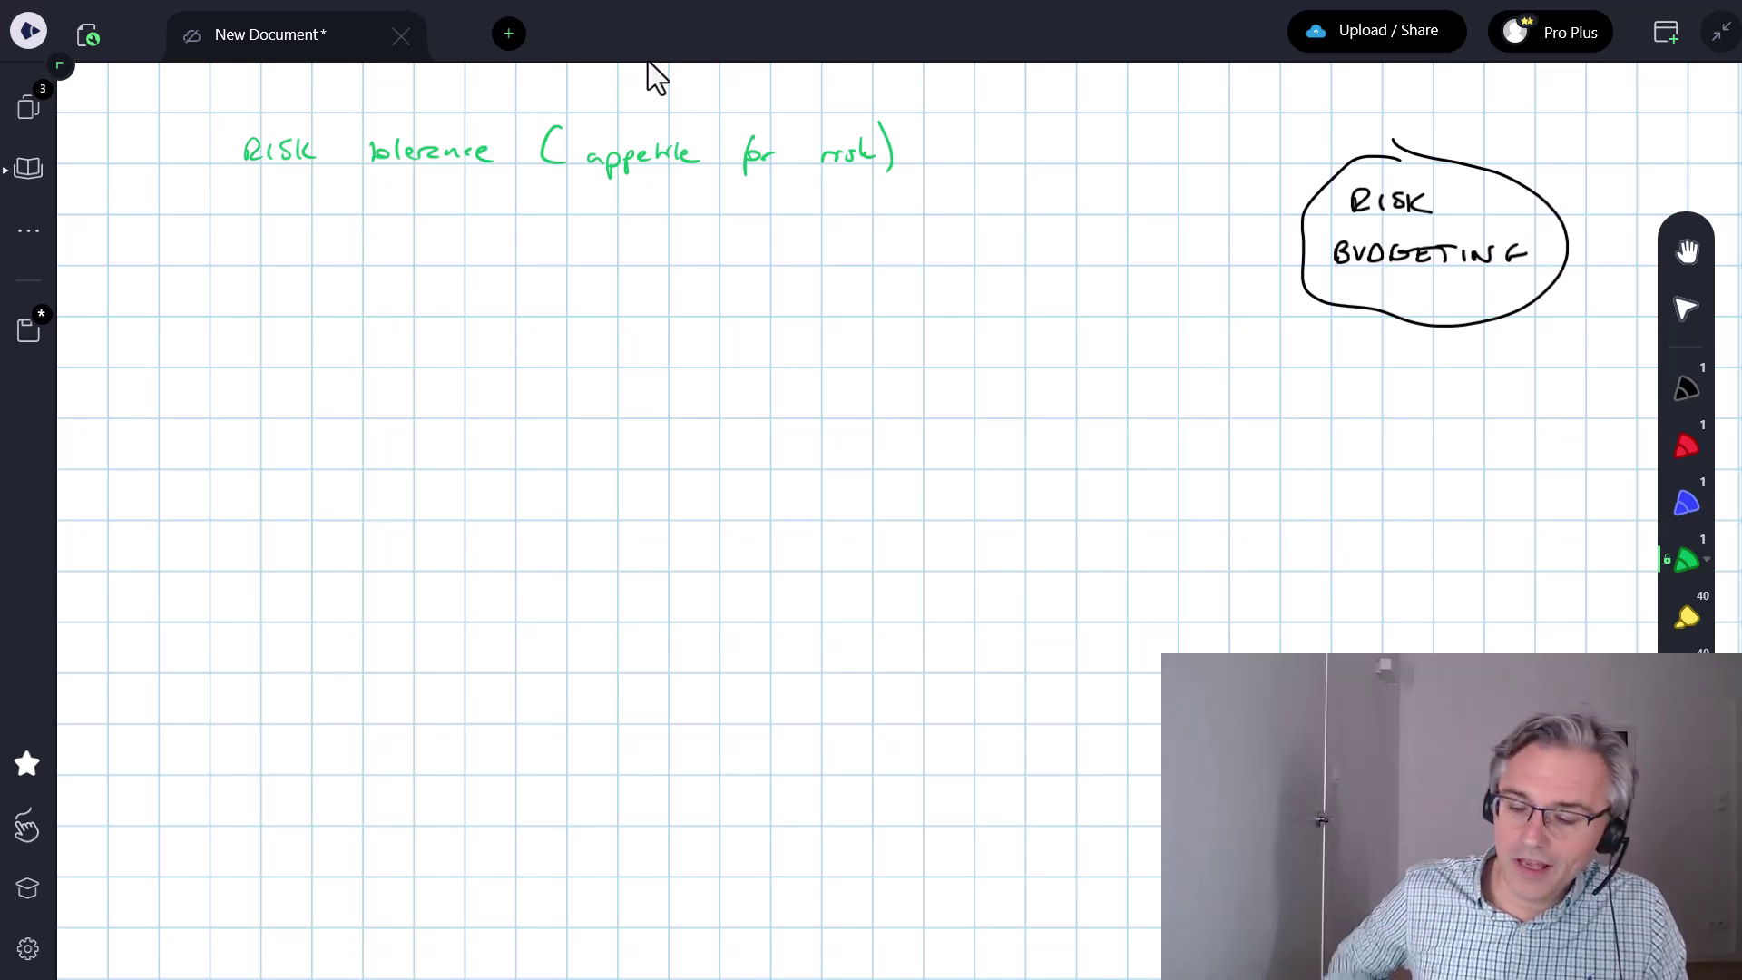
In blue, draw an arrow to 'Risk Budgeting => focus on how' and underline 'appetite for risk'.
click(1685, 502)
mouse_move(461, 190)
mouse_down()
mouse_move(469, 263)
mouse_move(491, 262)
mouse_up()
mouse_move(490, 237)
mouse_down()
mouse_move(504, 261)
mouse_move(551, 265)
mouse_move(597, 239)
mouse_move(607, 281)
mouse_up()
mouse_move(615, 260)
mouse_down()
mouse_move(680, 272)
mouse_move(653, 288)
mouse_up()
drag(632, 257, 661, 253)
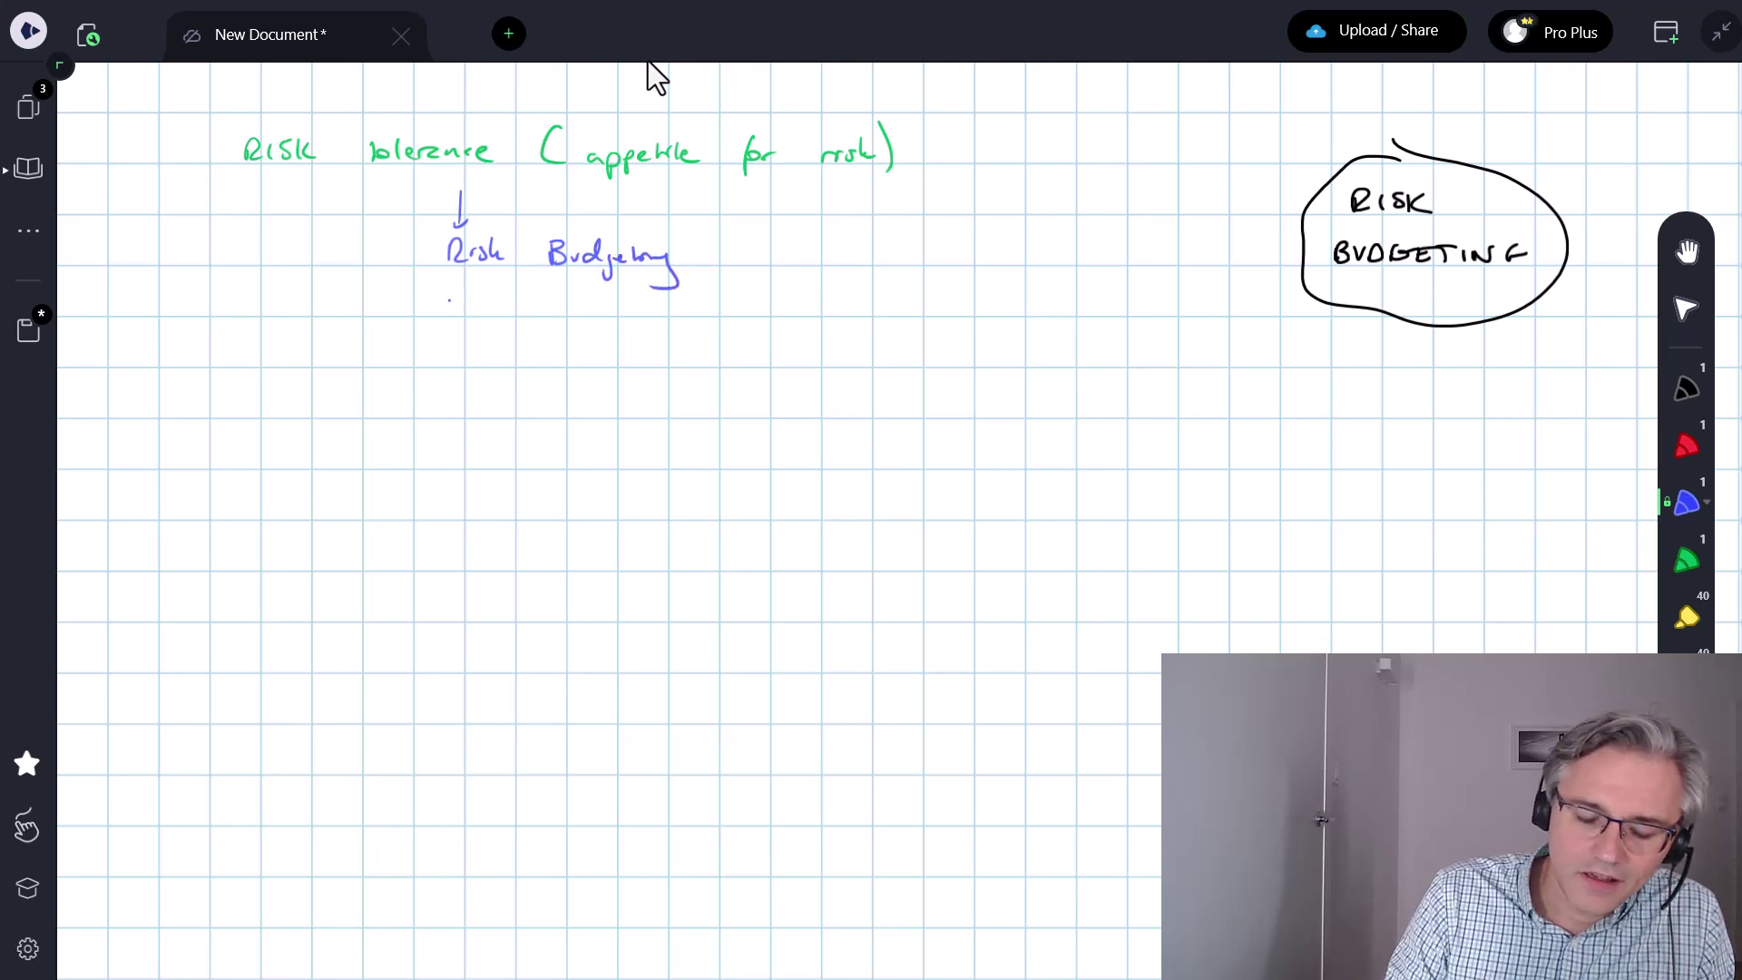
mouse_move(528, 289)
mouse_down()
mouse_move(515, 326)
mouse_move(548, 316)
mouse_up()
drag(556, 304, 566, 305)
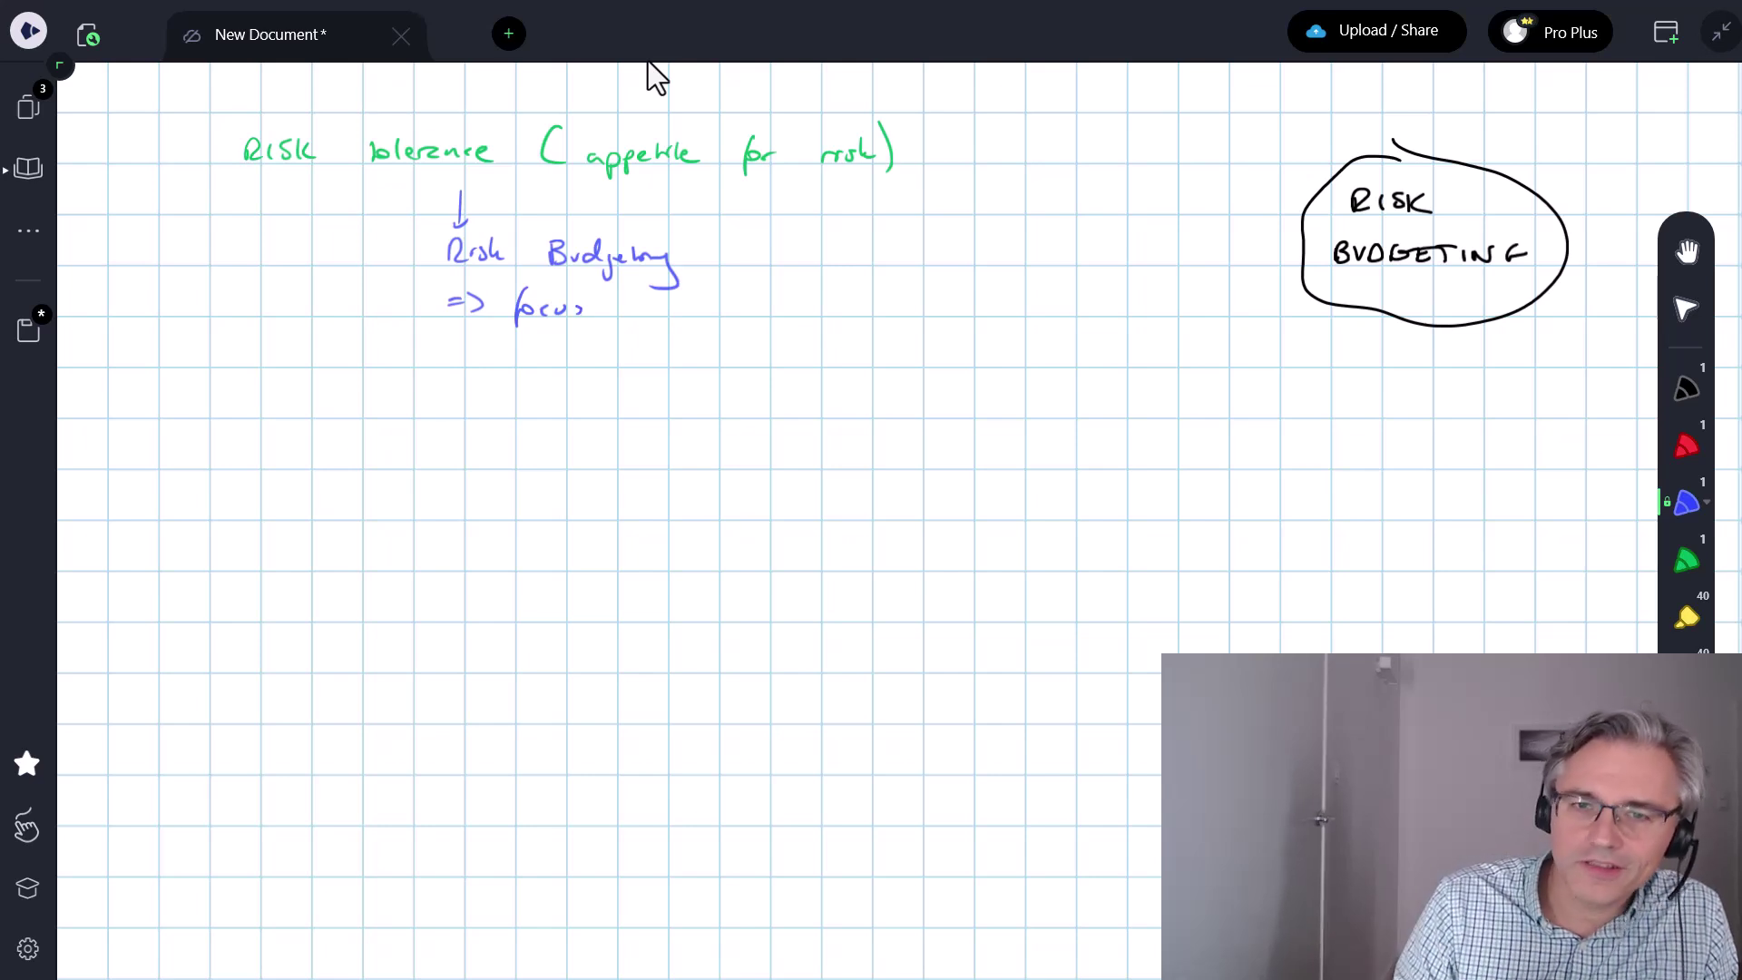
drag(635, 306, 709, 315)
click(693, 287)
drag(718, 304, 741, 303)
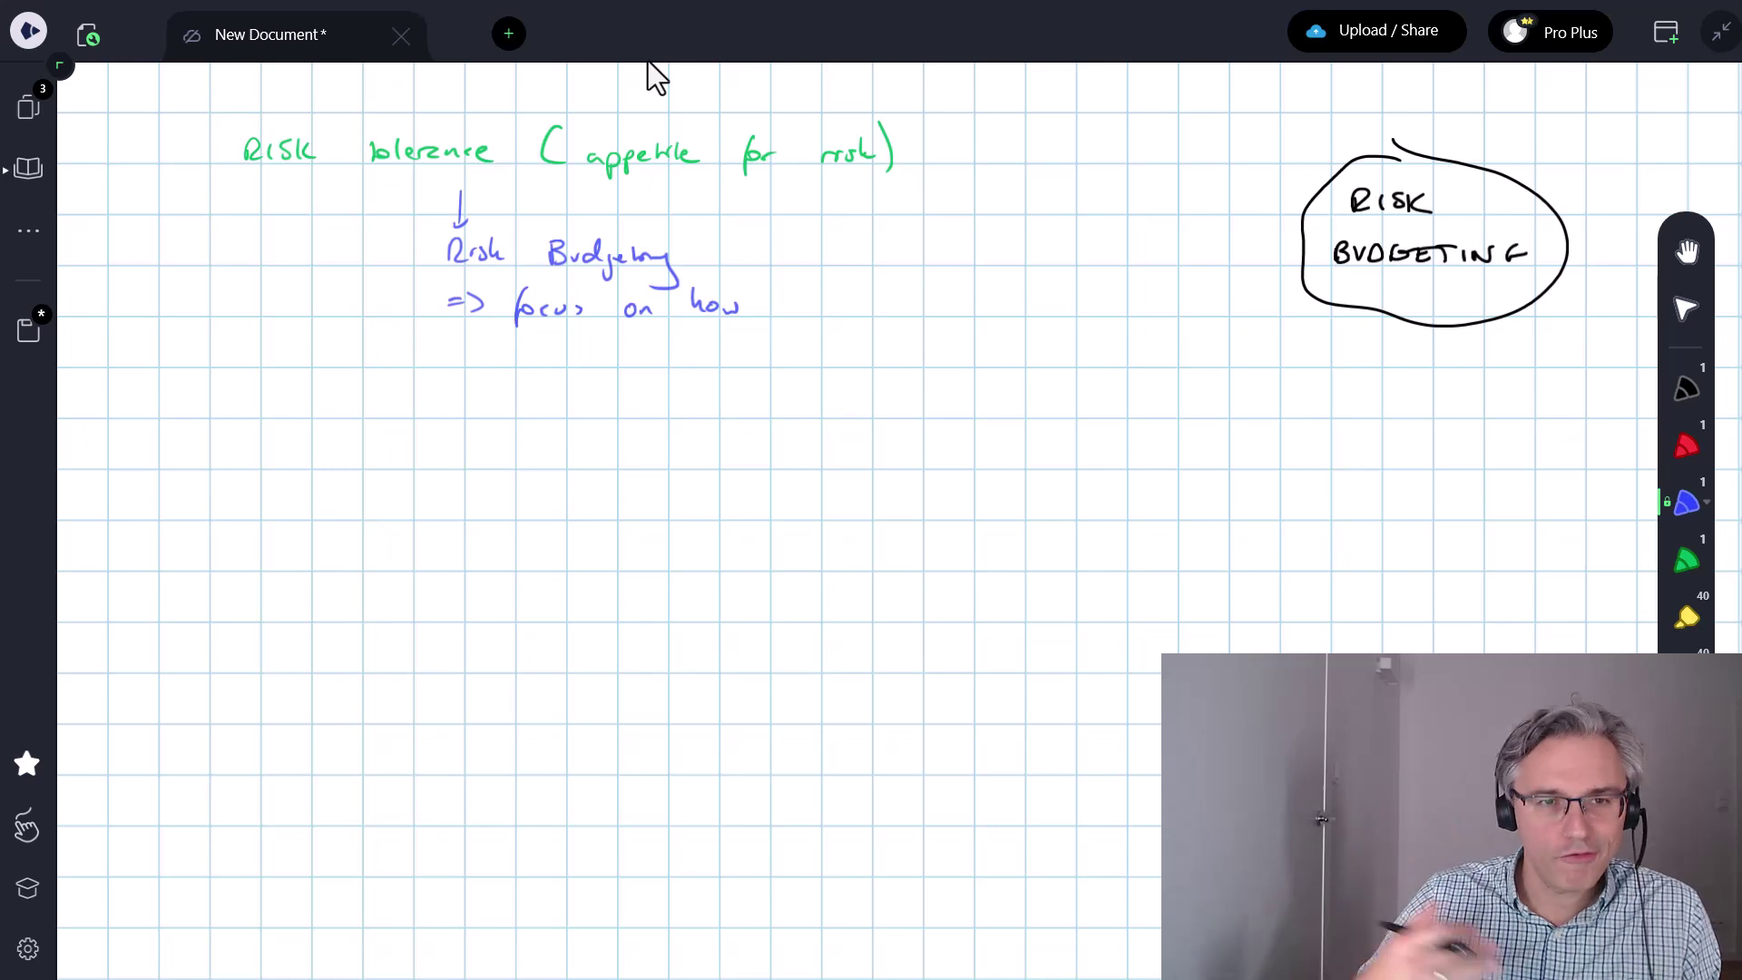
drag(590, 179, 890, 180)
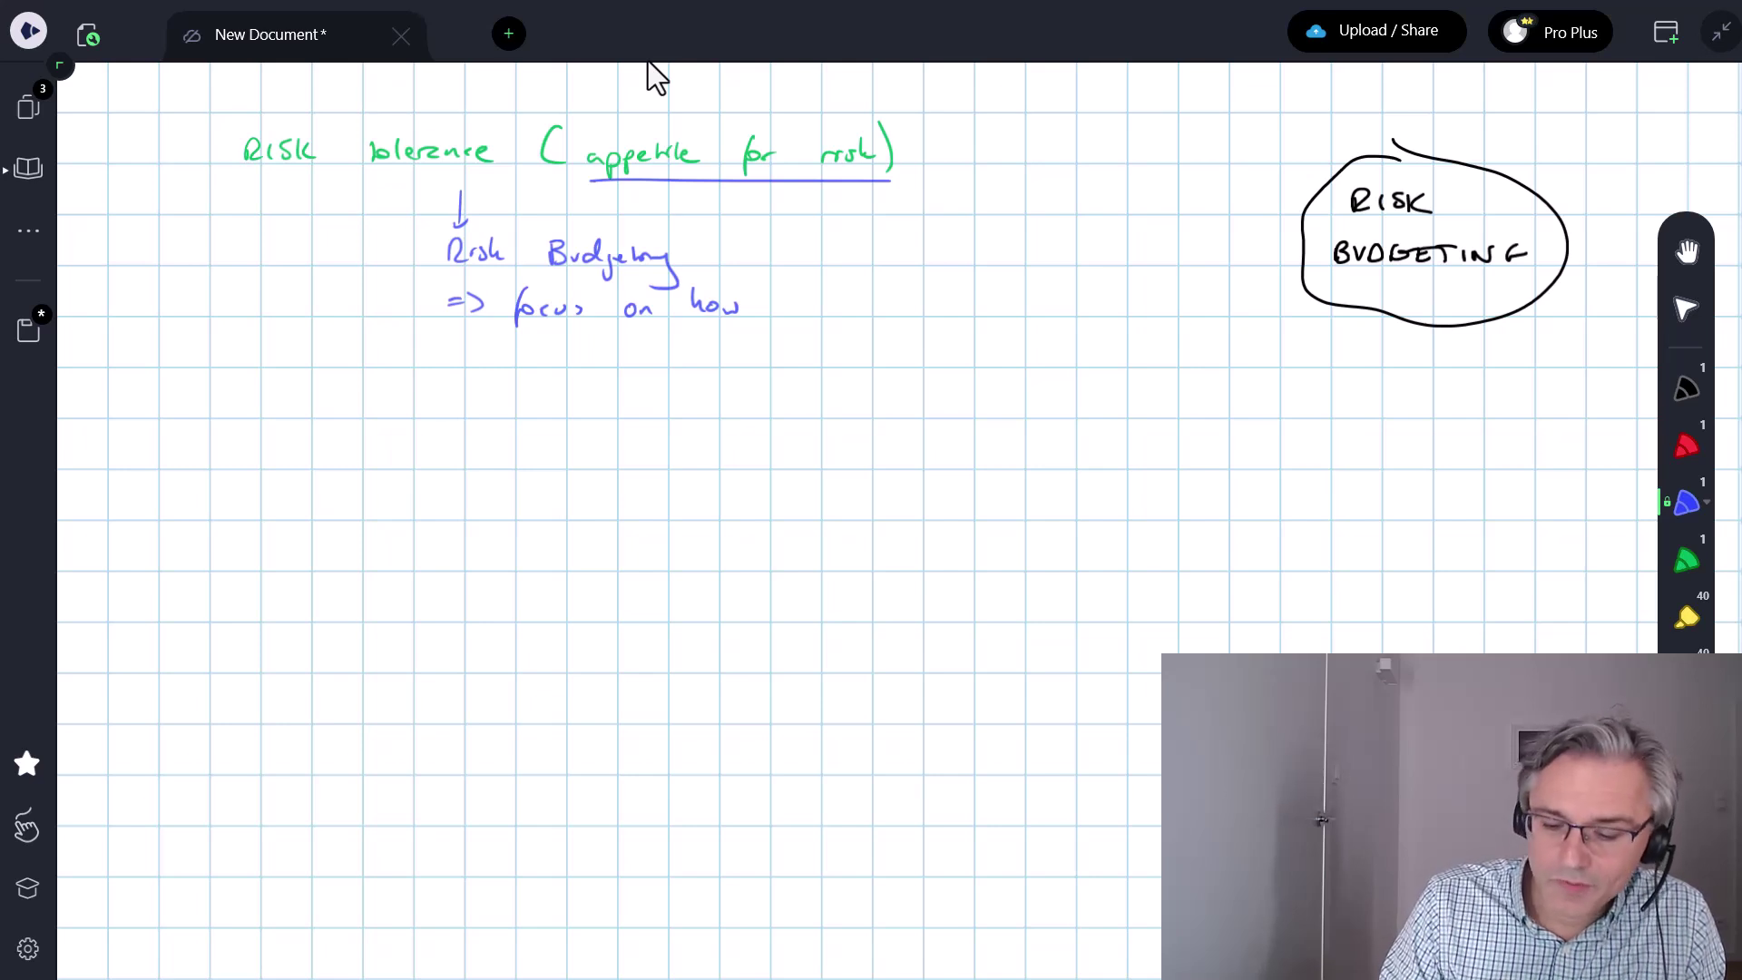
Finish the blue 'how risk is to be taken' and start black '(allocation of tolerable risk'.
mouse_move(773, 302)
mouse_down()
mouse_move(816, 290)
mouse_move(827, 313)
mouse_up()
drag(867, 304, 1136, 316)
click(1686, 388)
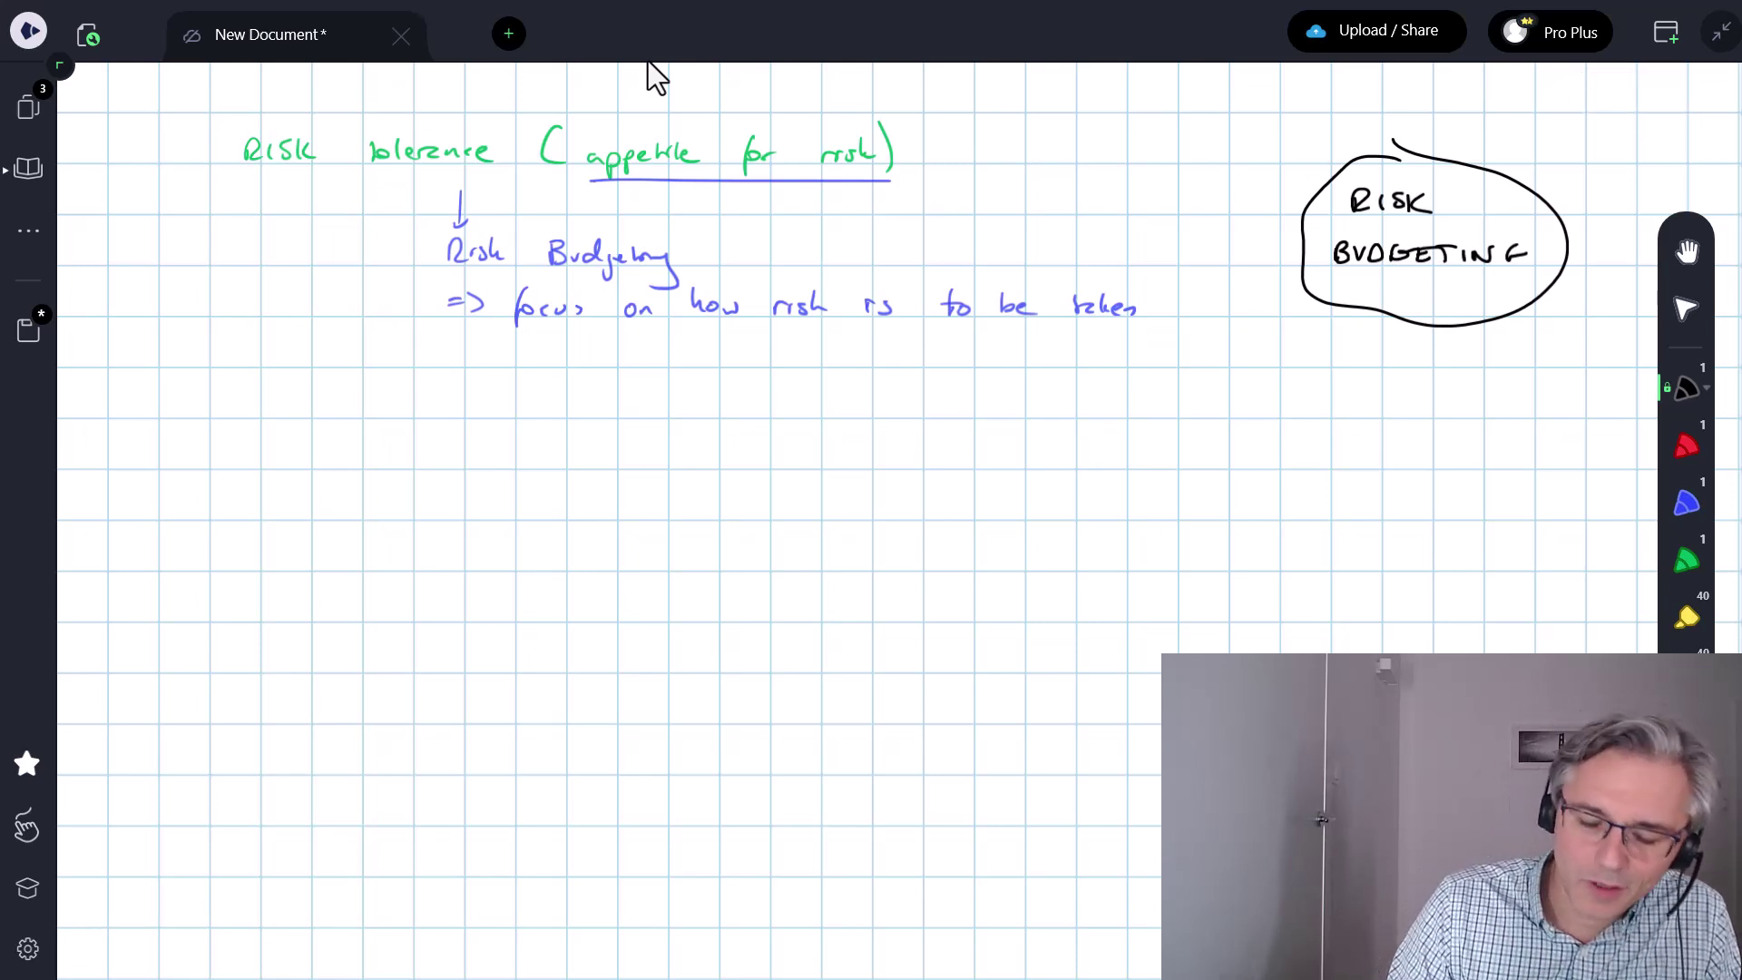
mouse_move(527, 337)
mouse_down()
mouse_move(524, 363)
mouse_move(555, 363)
mouse_up()
click(573, 359)
mouse_move(563, 341)
mouse_down()
mouse_move(564, 362)
mouse_move(615, 361)
mouse_up()
mouse_move(622, 331)
mouse_down()
mouse_move(624, 362)
mouse_move(646, 345)
mouse_up()
drag(649, 354, 710, 356)
drag(730, 338, 726, 375)
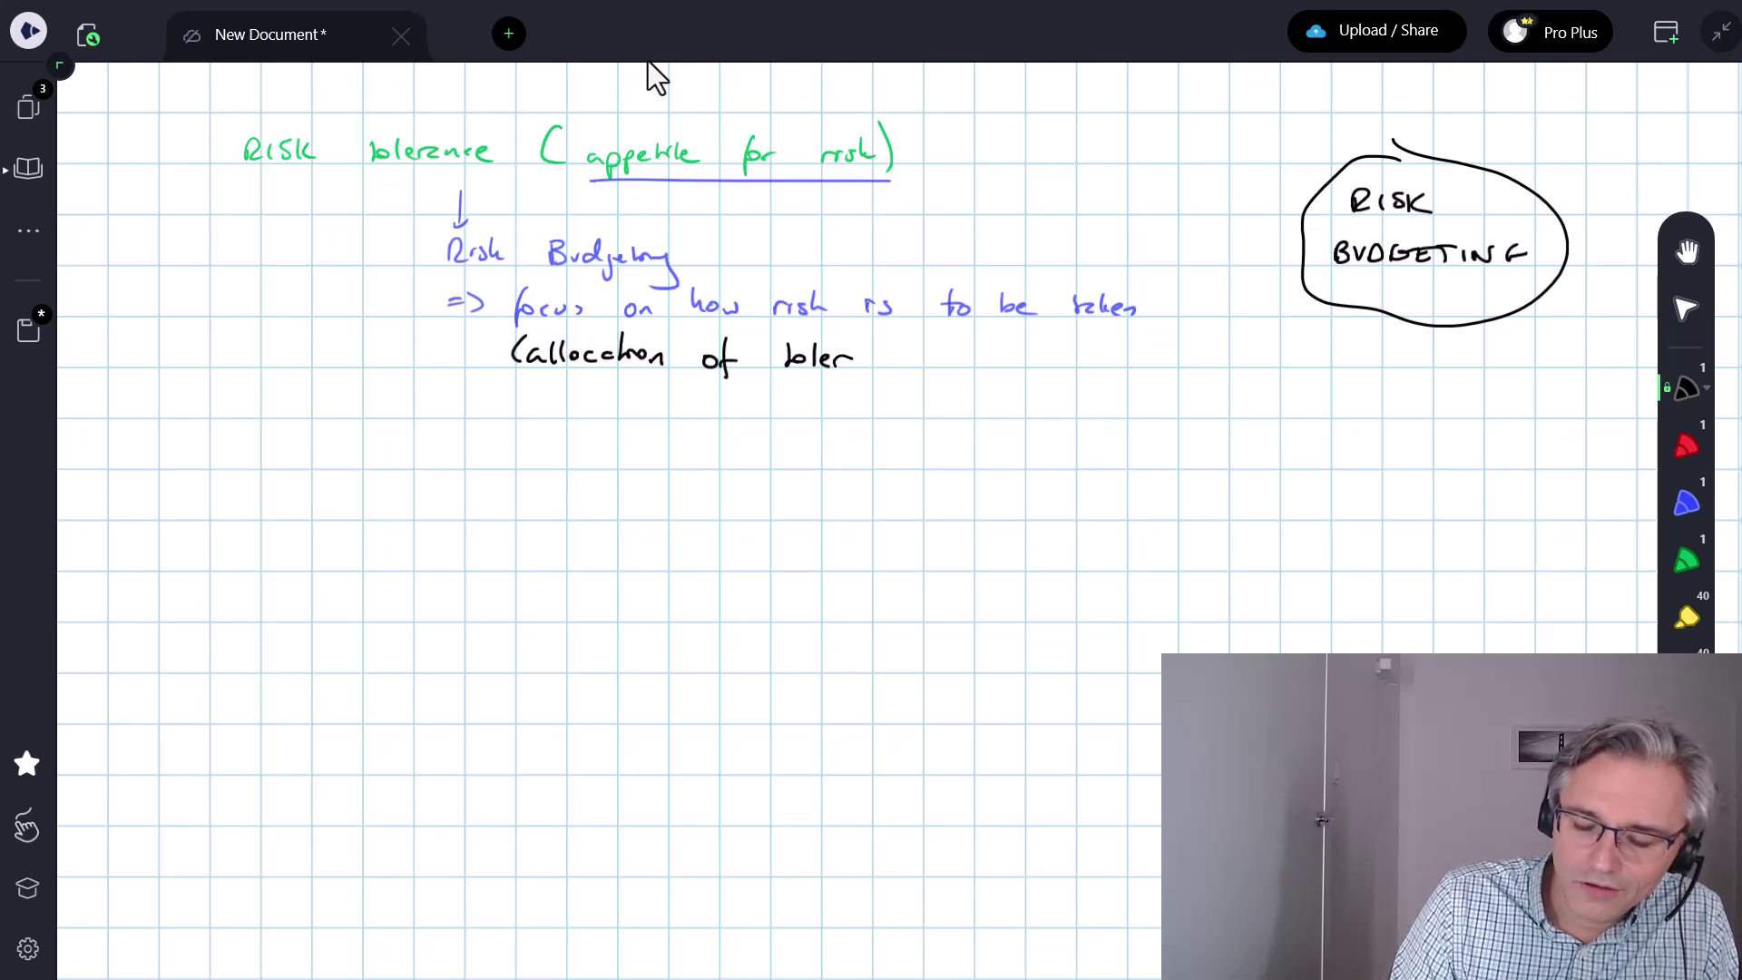
drag(857, 355, 987, 366)
drag(994, 344, 994, 360)
Underline 'RISK tolerance' in black and add '→ guidance for implementation)'.
drag(251, 174, 277, 174)
drag(307, 176, 433, 169)
mouse_move(1025, 359)
mouse_down()
mouse_move(1091, 389)
mouse_move(1140, 355)
mouse_up()
mouse_move(1155, 347)
mouse_down()
mouse_move(1148, 368)
mouse_move(1165, 361)
mouse_up()
drag(1165, 363, 1270, 384)
mouse_move(1277, 361)
mouse_down()
mouse_move(1375, 363)
mouse_move(1390, 344)
mouse_up()
drag(1392, 361, 1484, 352)
mouse_move(1497, 341)
mouse_down()
mouse_move(1509, 362)
mouse_move(1545, 361)
mouse_up()
drag(1562, 314, 1566, 367)
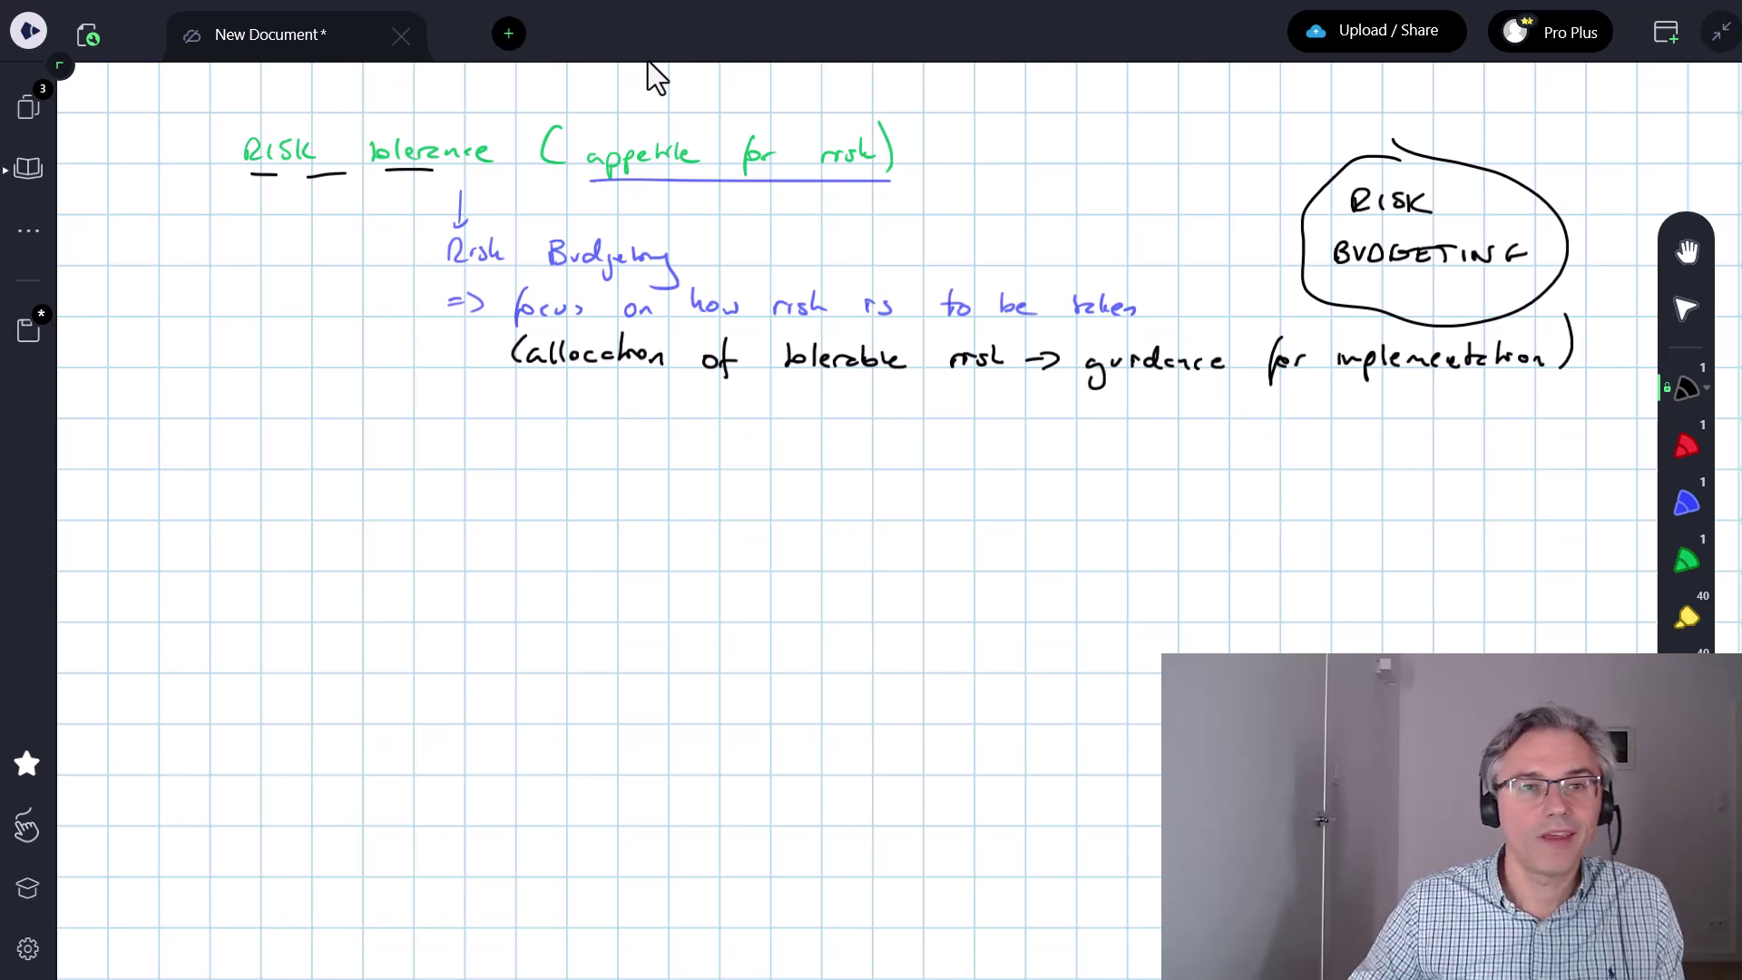
Underline 'allocation of tolerable risk' in blue and begin 'across risk drivers' below it.
click(1686, 501)
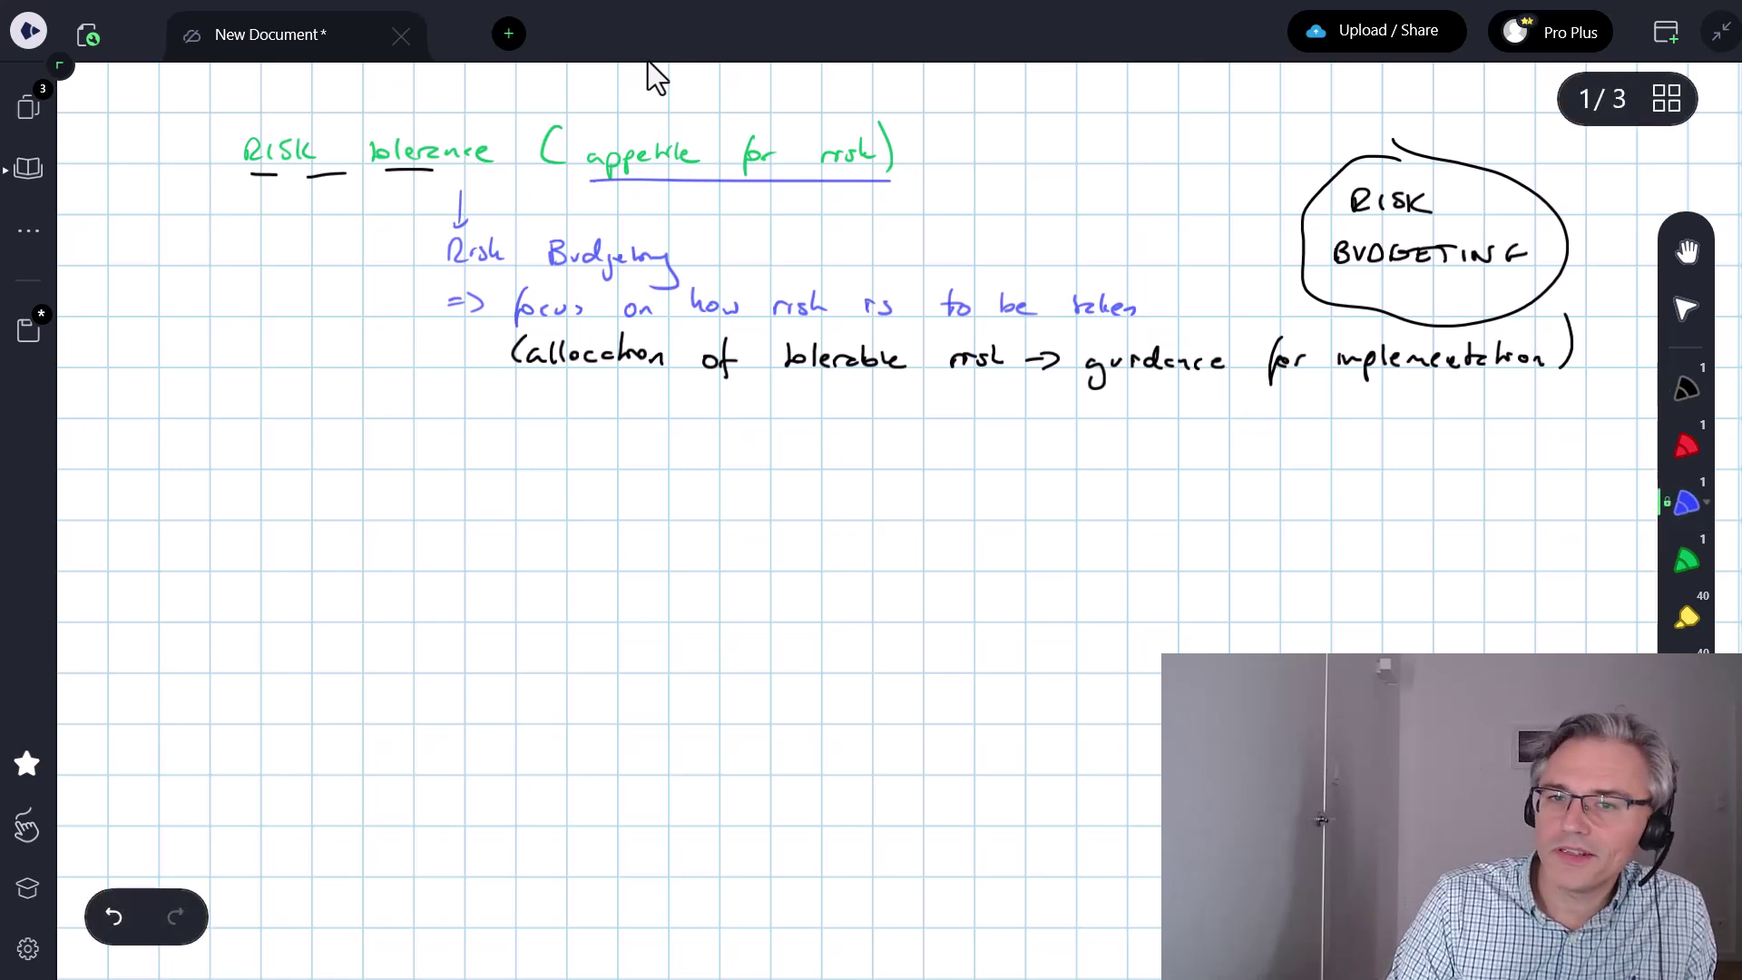
drag(531, 377, 1013, 380)
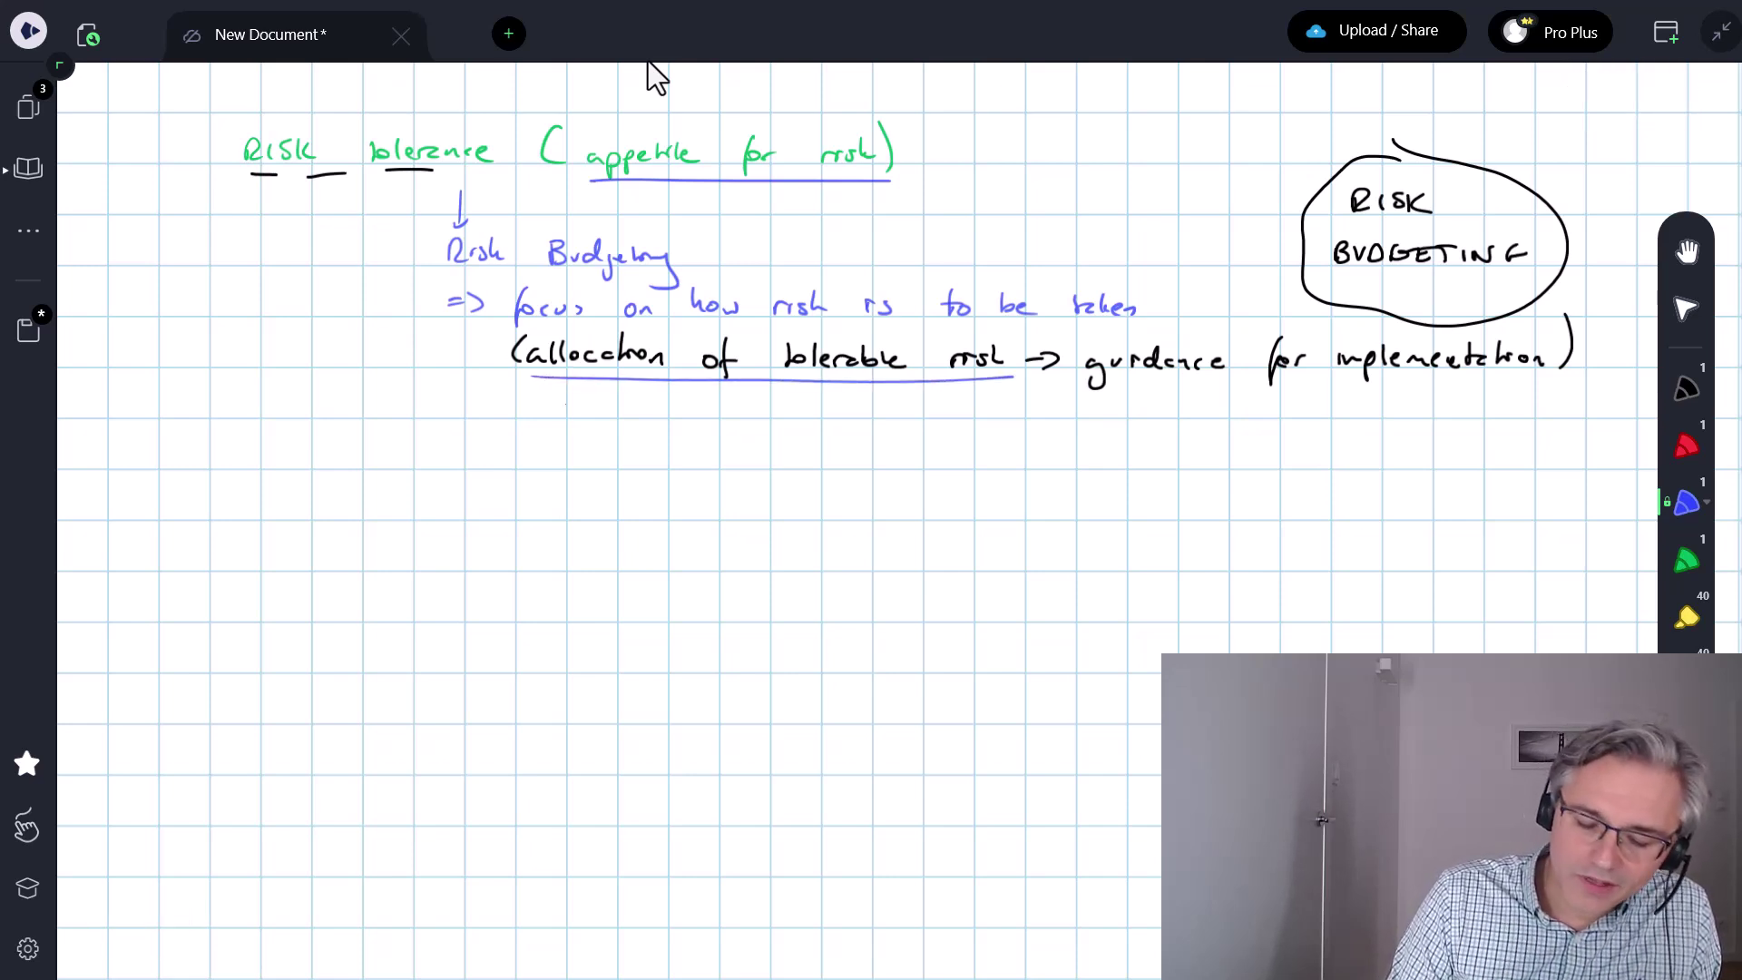
mouse_move(575, 397)
mouse_down()
mouse_move(581, 411)
mouse_move(885, 413)
mouse_up()
Complete the blue 'across risk drivers' and draw a red underline beneath it.
drag(889, 403, 902, 415)
click(1686, 446)
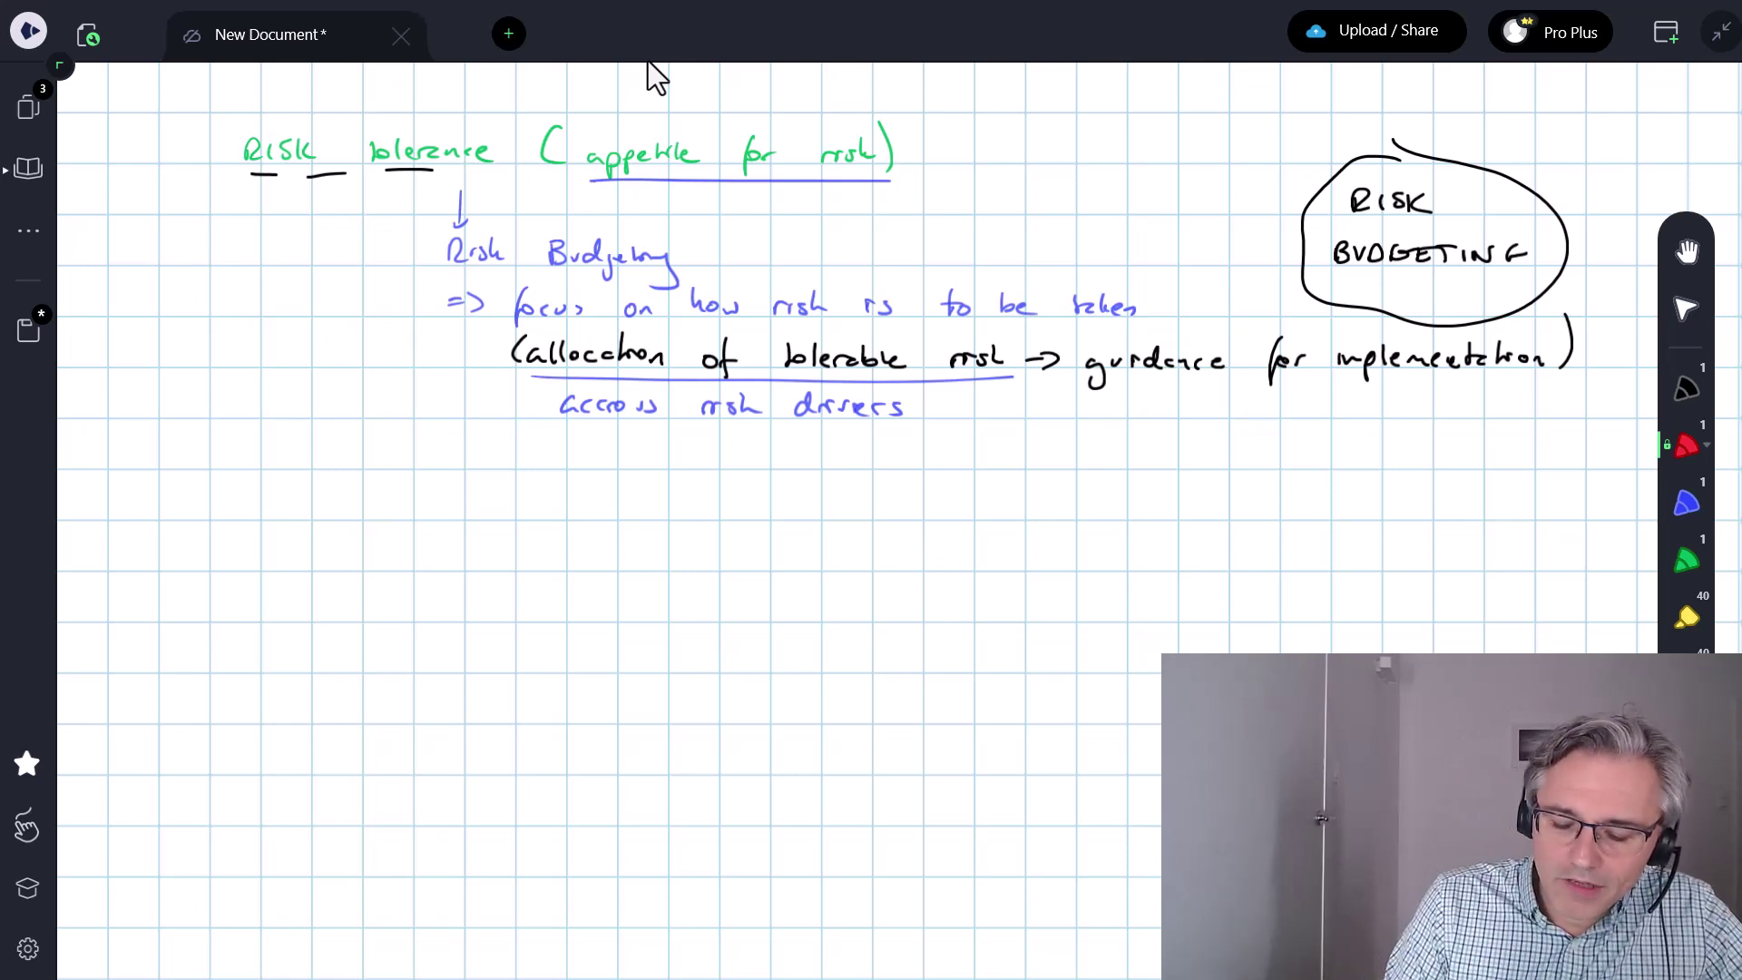
drag(564, 426, 855, 426)
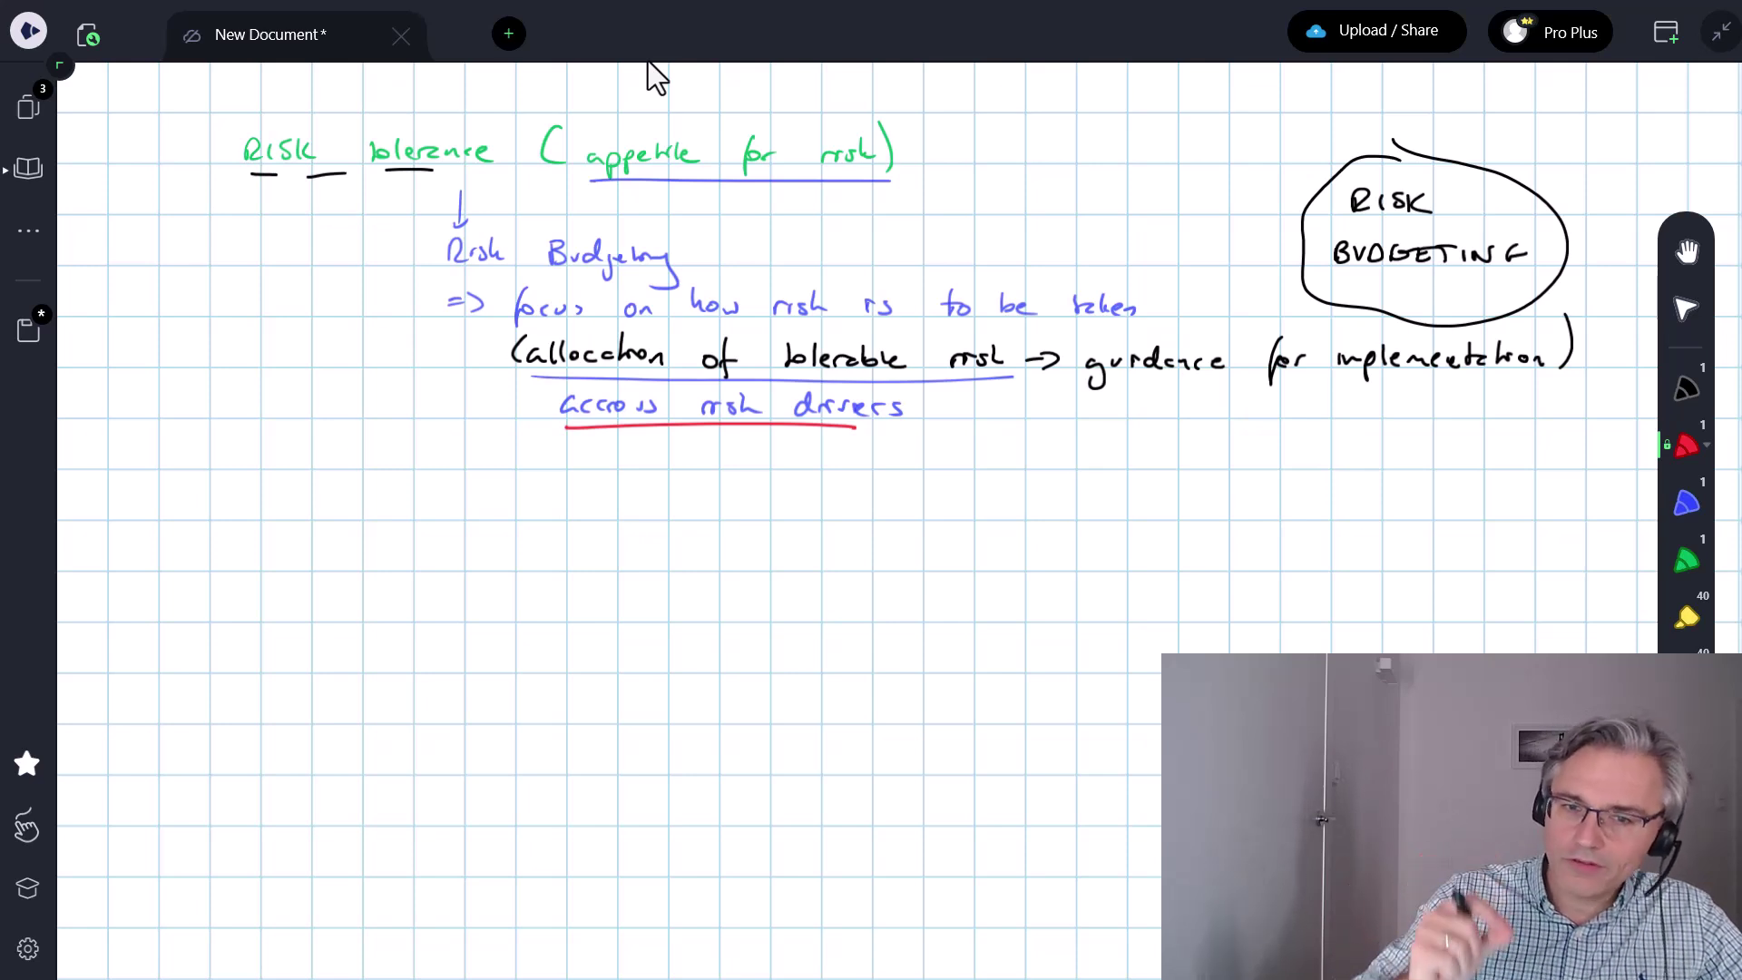
click(1685, 388)
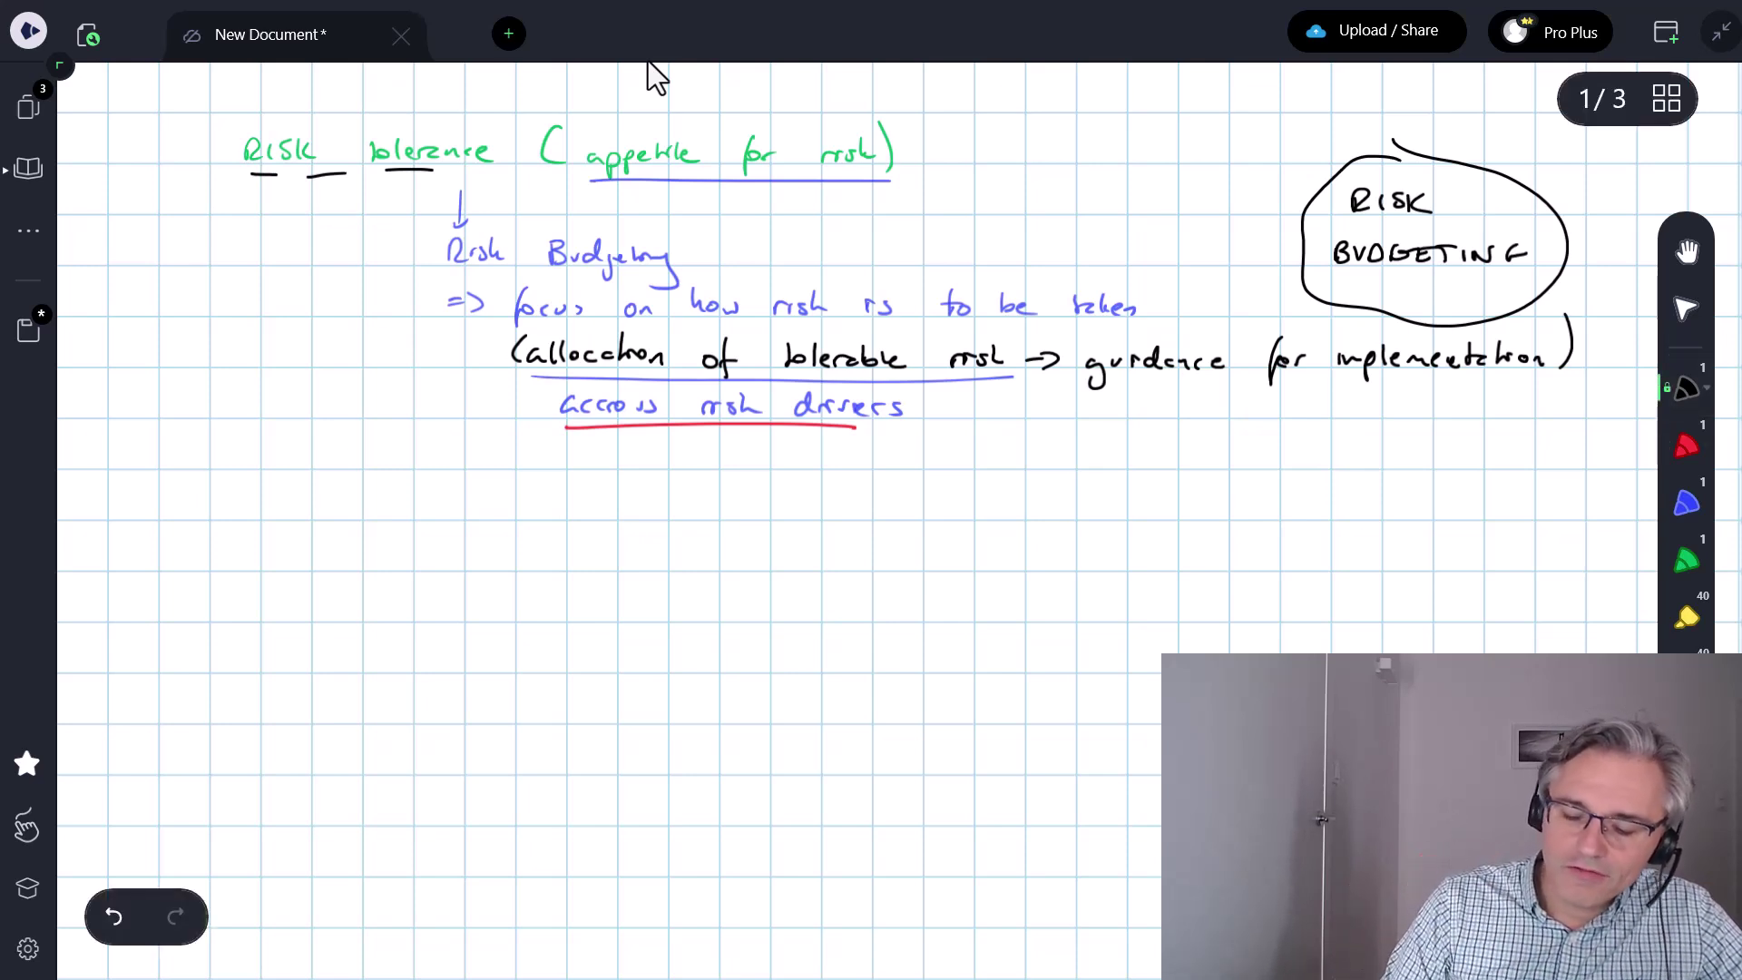
Draw a black arrow to '60%' and write 'exposure to global equity returns' in red.
mouse_move(708, 447)
mouse_down()
mouse_move(690, 508)
mouse_move(749, 501)
mouse_up()
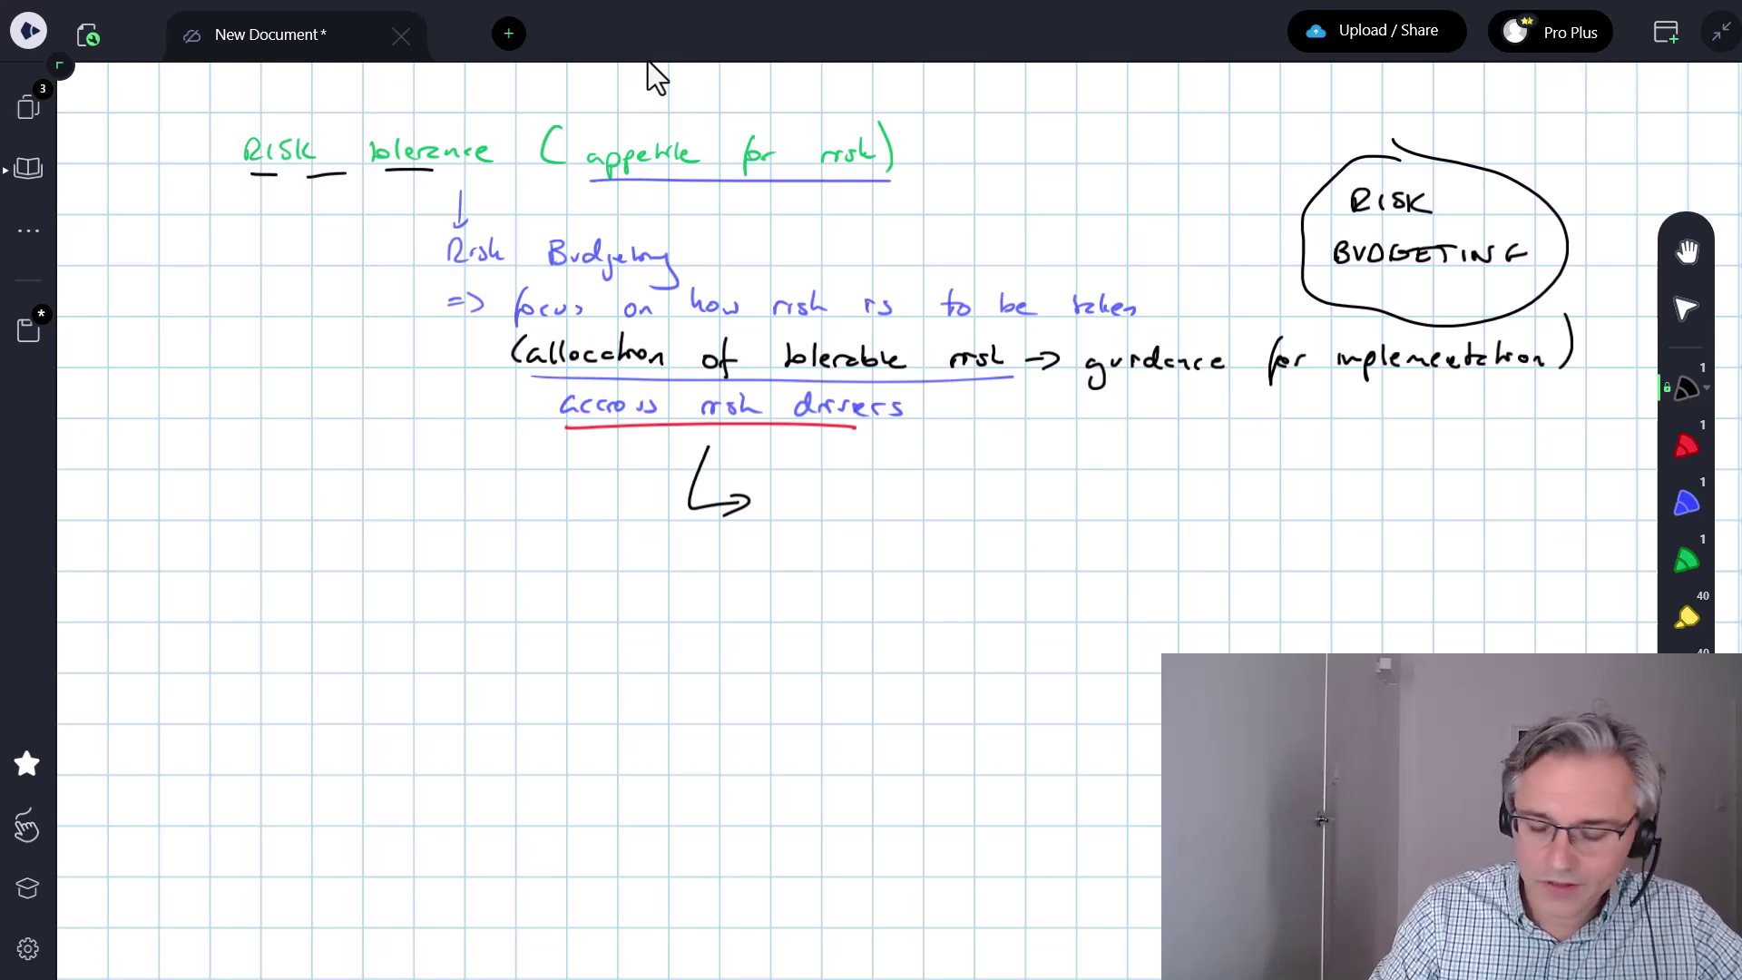
mouse_move(789, 498)
mouse_down()
mouse_move(780, 514)
mouse_move(822, 522)
mouse_up()
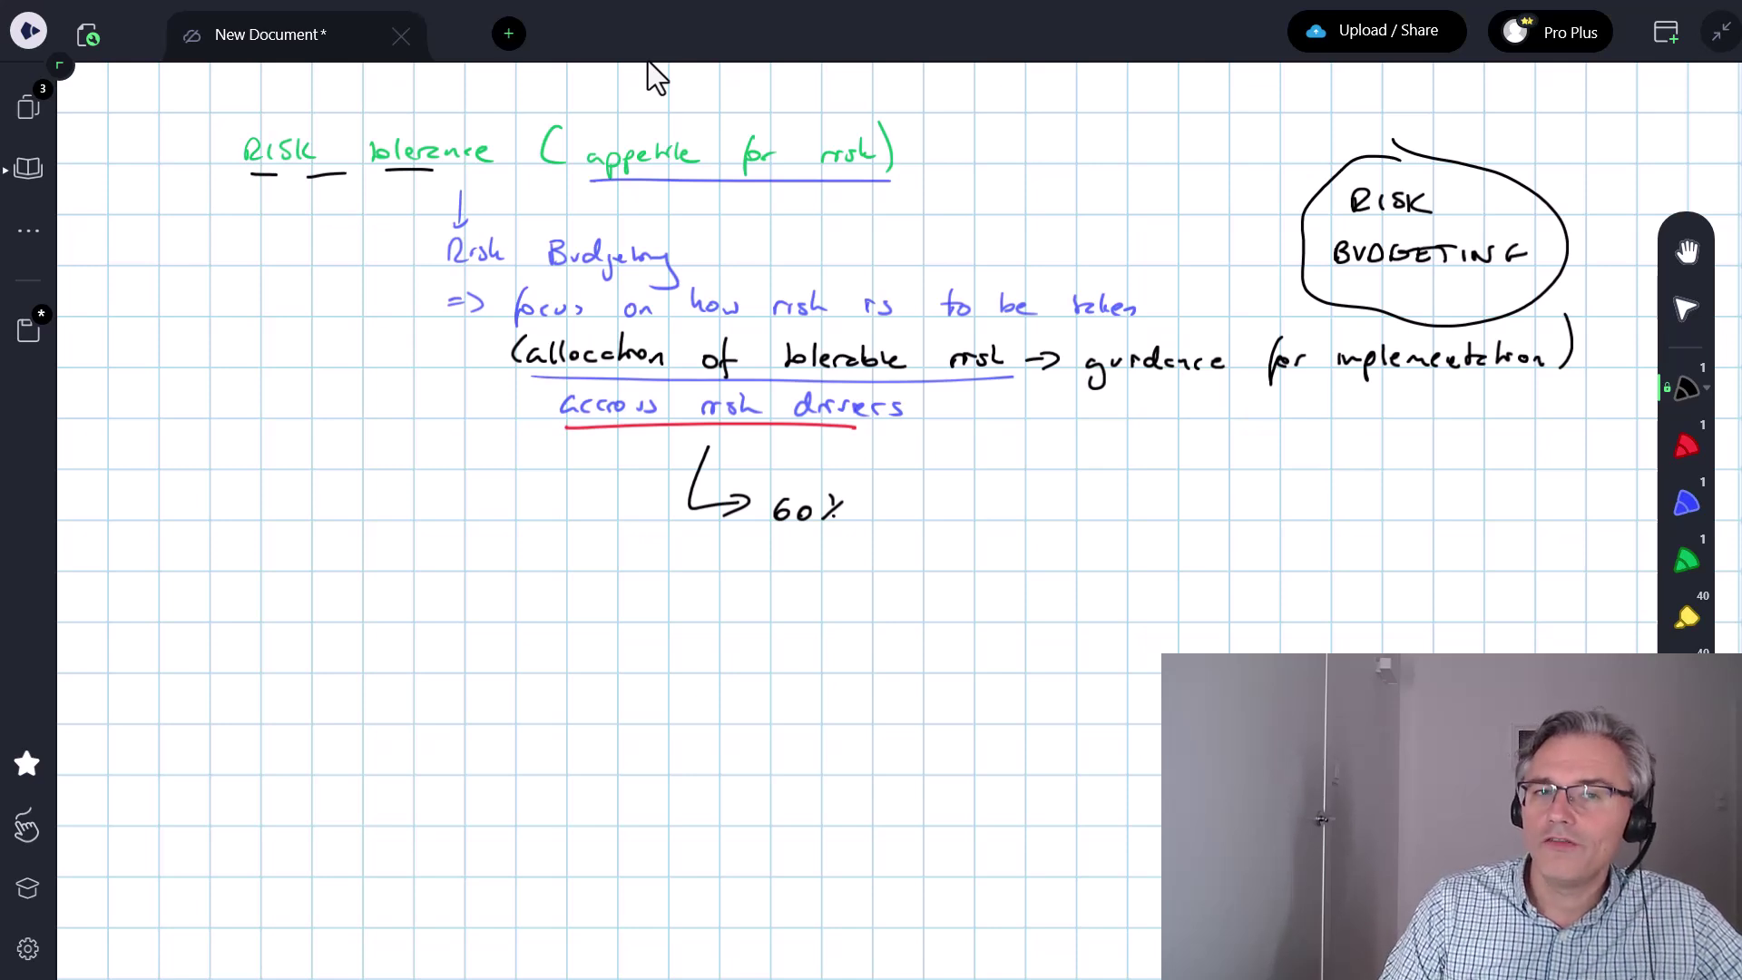
click(1686, 446)
mouse_move(877, 510)
mouse_down()
mouse_move(918, 530)
mouse_move(1038, 513)
mouse_up()
mouse_move(1009, 501)
mouse_down()
mouse_move(1039, 499)
mouse_move(1087, 540)
mouse_move(1154, 519)
mouse_up()
mouse_move(1165, 495)
mouse_down()
mouse_move(1161, 519)
mouse_move(1234, 515)
mouse_move(1255, 540)
mouse_move(1327, 508)
mouse_move(1381, 519)
mouse_up()
Add a blue second arrow to '30%' followed by green ditto marks and 'domestic'.
click(1686, 503)
mouse_move(685, 452)
mouse_down()
mouse_move(721, 569)
mouse_move(795, 568)
mouse_up()
drag(827, 549, 812, 569)
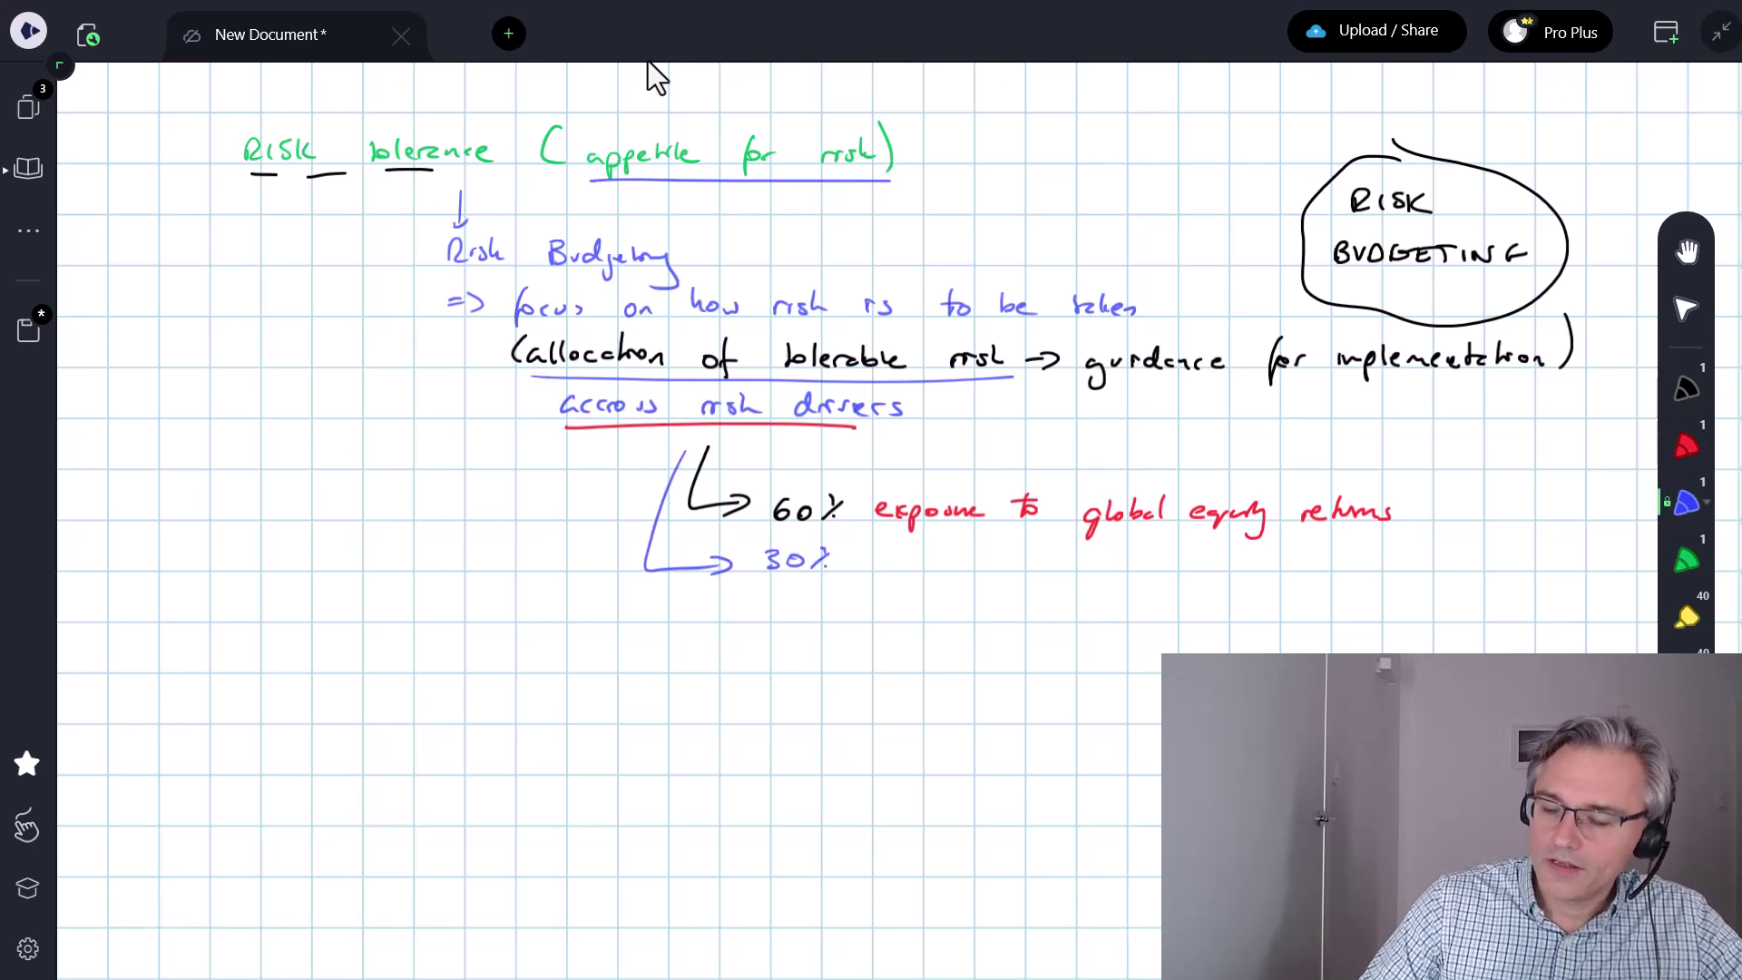
click(1686, 560)
drag(866, 564, 1297, 561)
drag(1303, 566, 1394, 561)
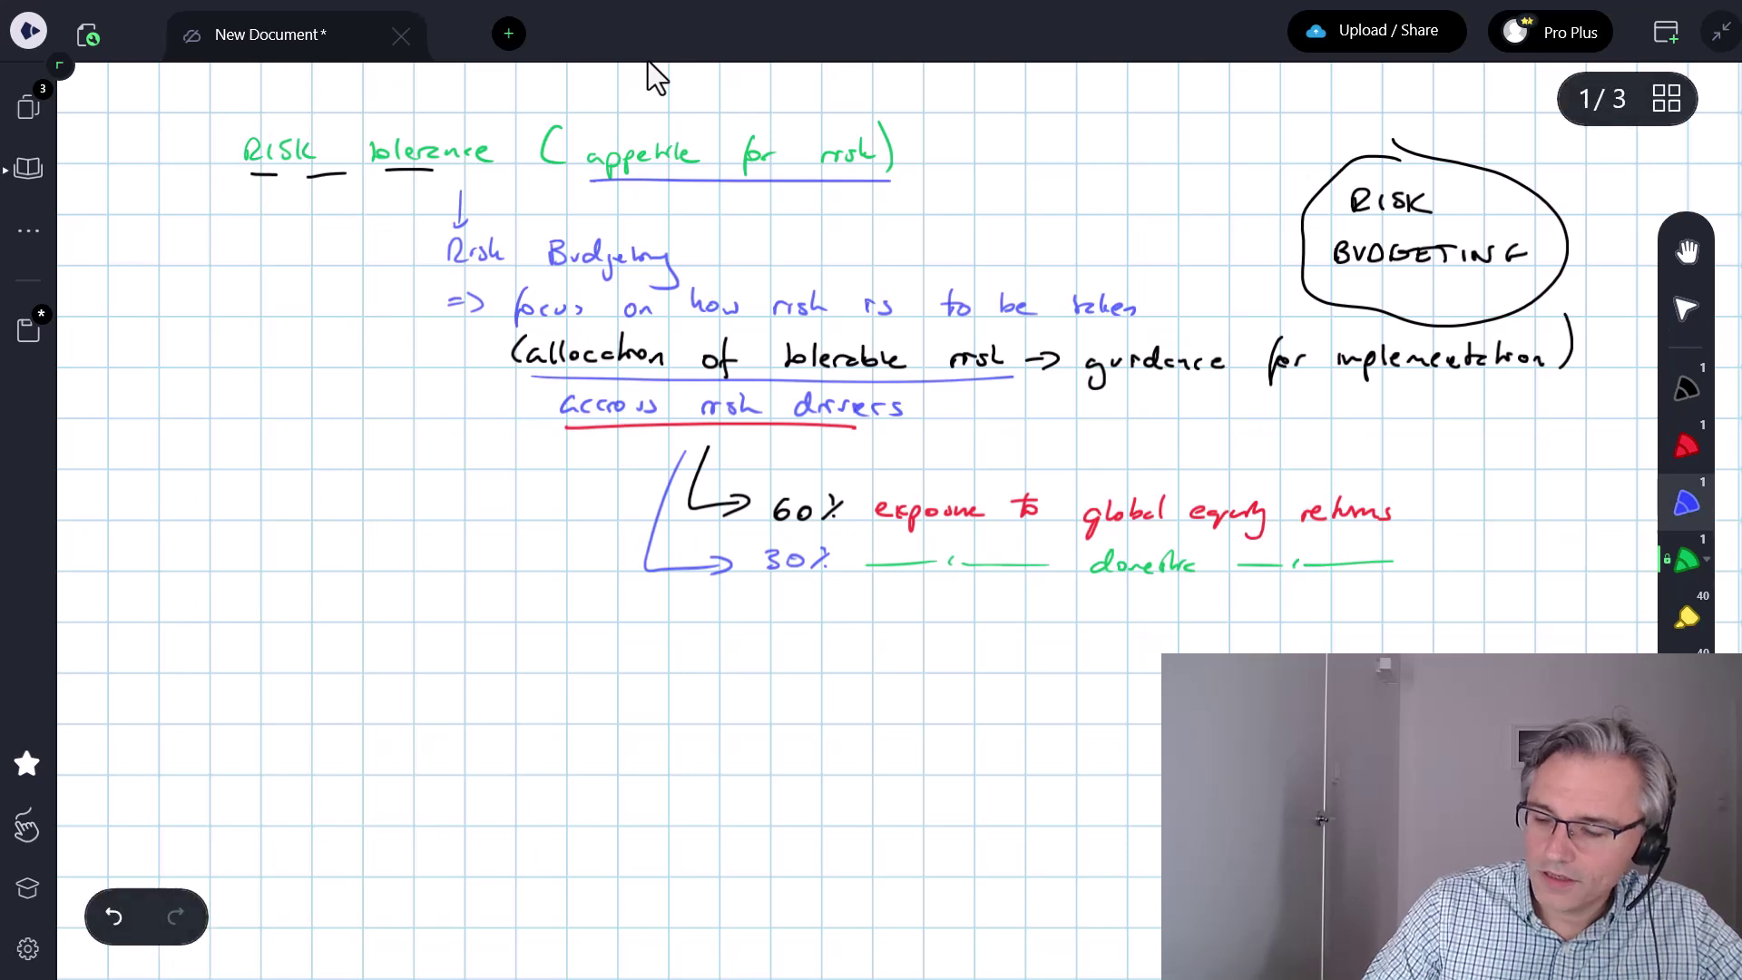
Draw a third blue arrow to '10% exposure to interest rates'.
click(1686, 501)
mouse_move(663, 452)
mouse_down()
mouse_move(587, 635)
mouse_move(766, 621)
mouse_up()
mouse_move(800, 619)
mouse_down()
mouse_move(782, 635)
mouse_move(867, 638)
mouse_up()
mouse_move(875, 627)
mouse_down()
mouse_move(898, 652)
mouse_move(908, 636)
mouse_up()
drag(920, 629, 914, 635)
mouse_move(941, 624)
mouse_down()
mouse_move(937, 639)
mouse_move(1121, 631)
mouse_up()
drag(1125, 624, 1136, 626)
click(1213, 624)
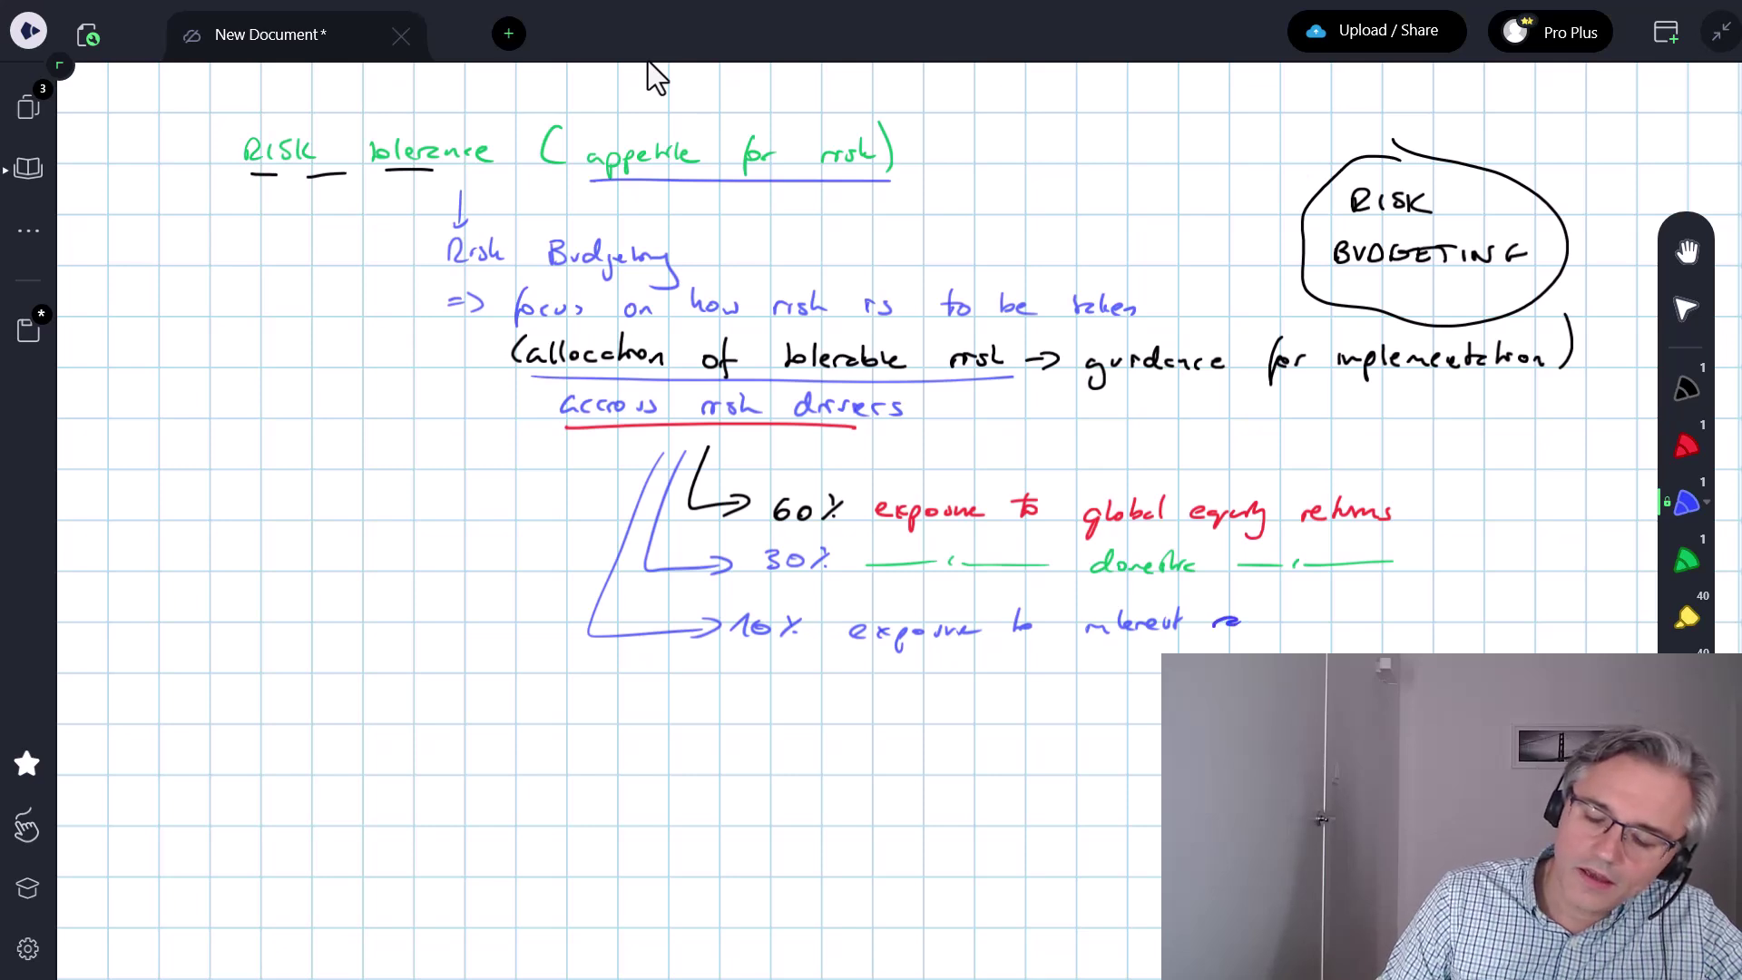
drag(1243, 602, 1245, 628)
drag(1248, 620, 1261, 626)
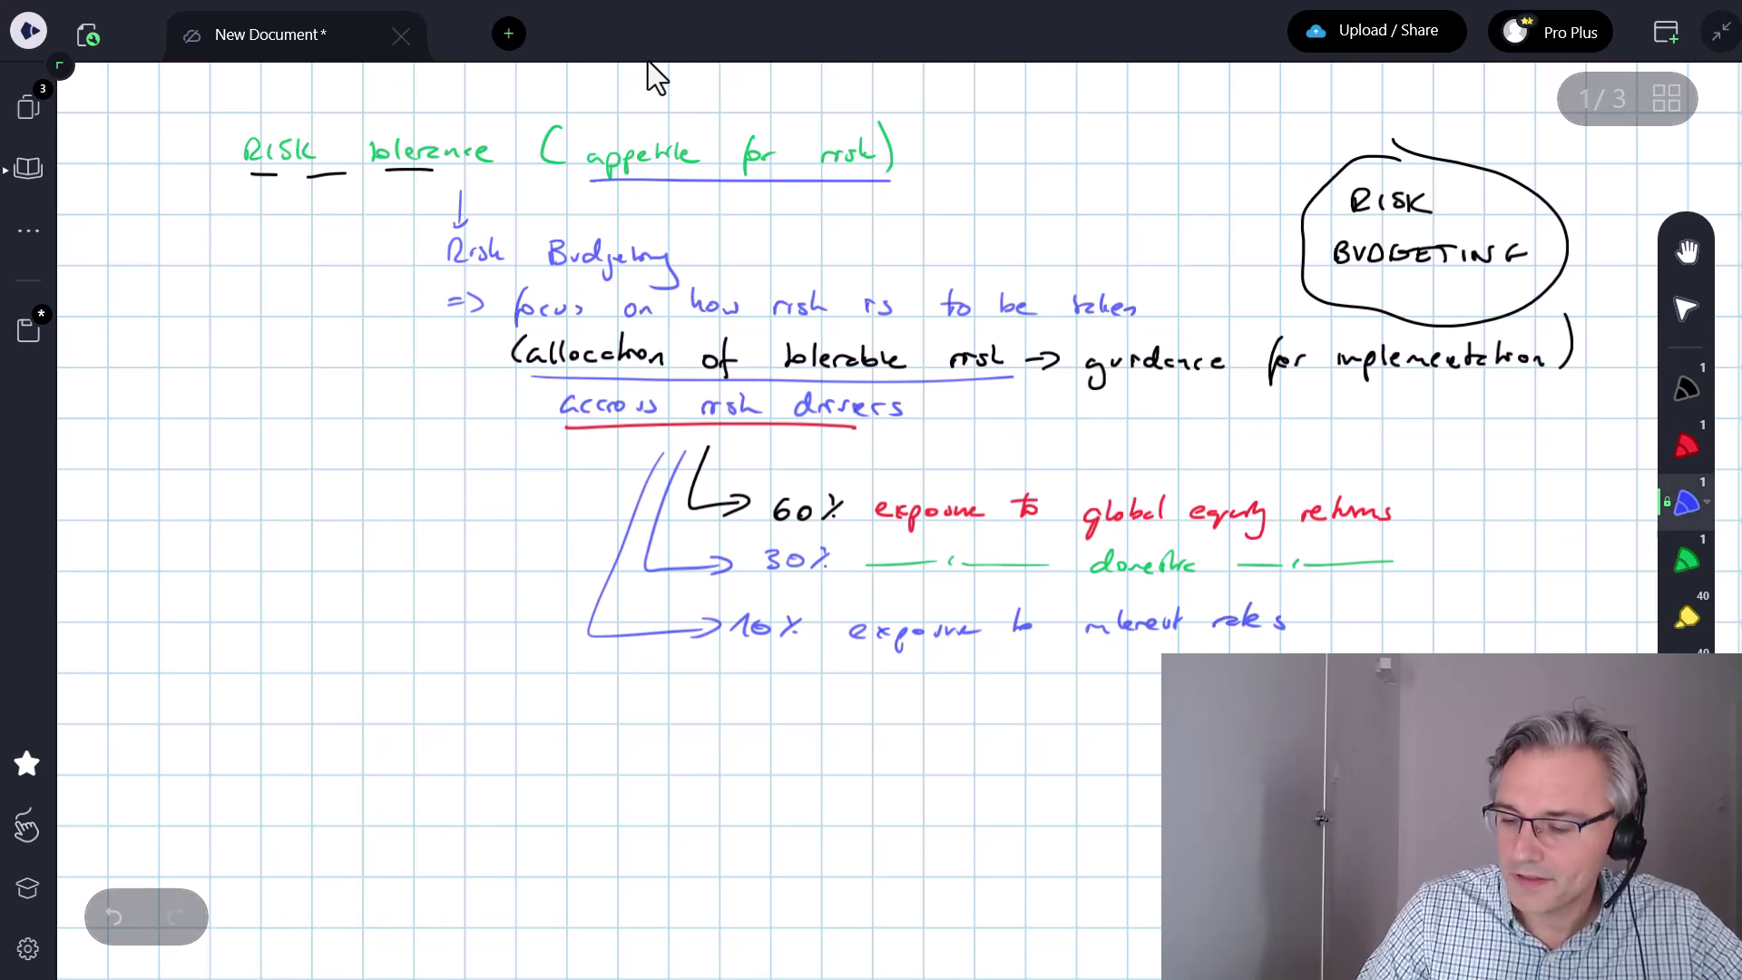
Underline 'global equity' and 'domestic' in blue, then set the pen colour to green.
click(1685, 502)
click(1685, 501)
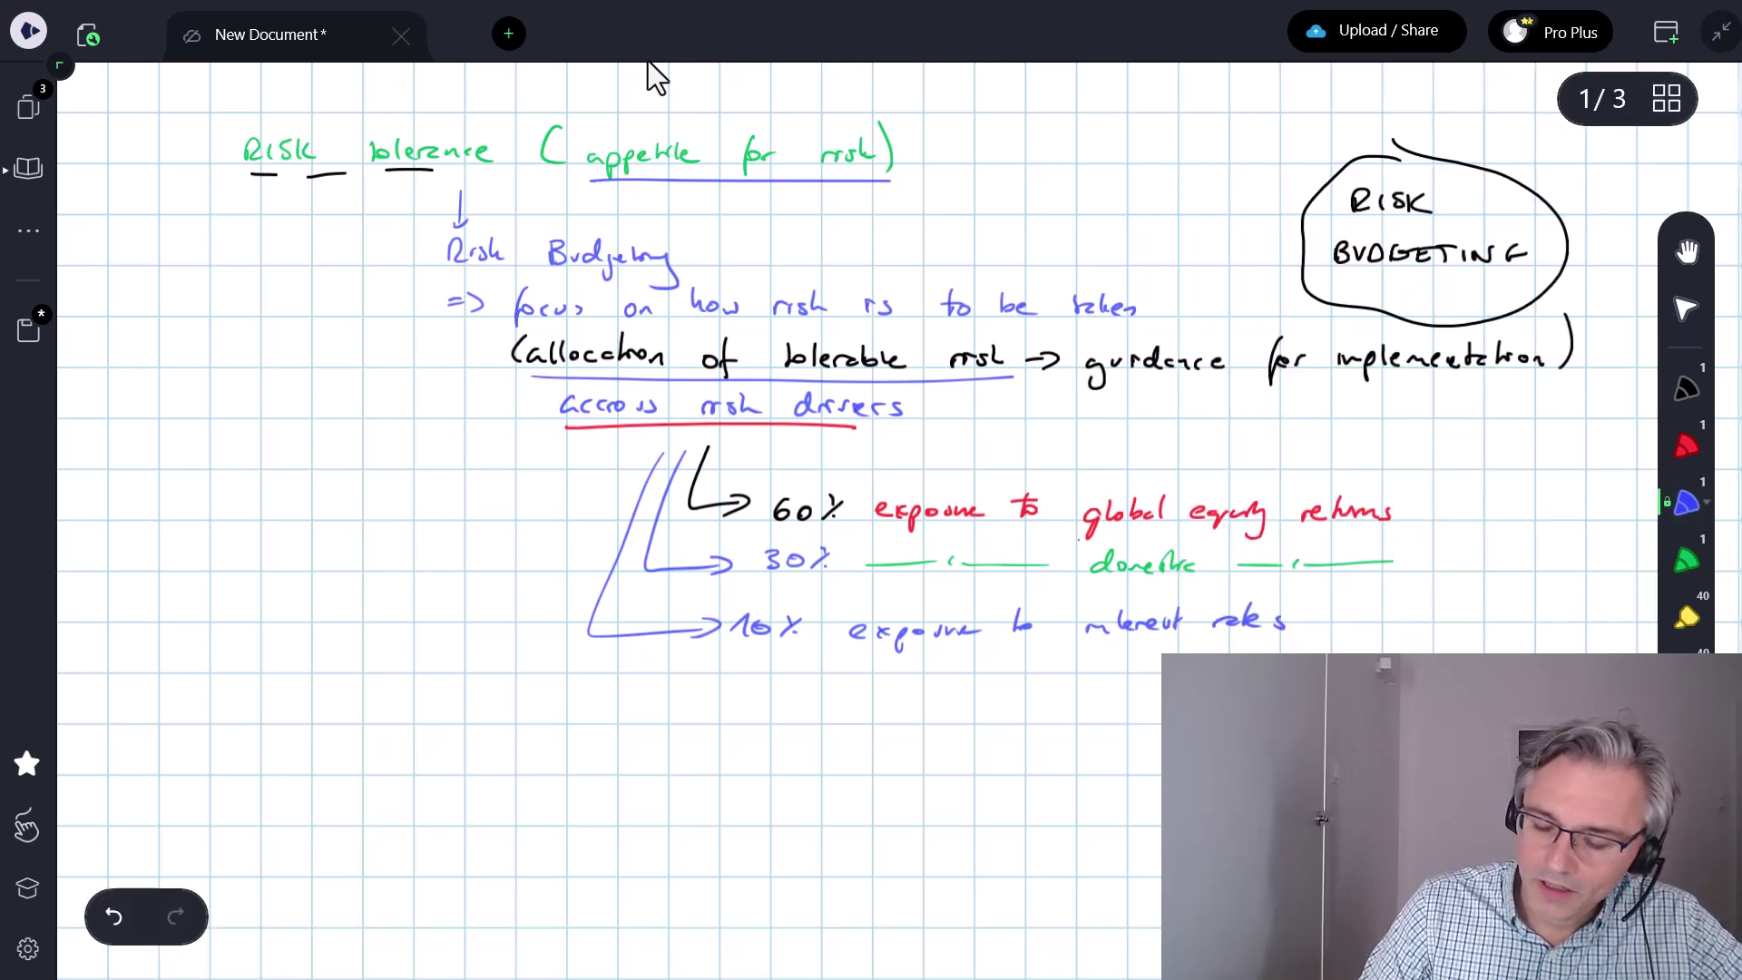
drag(1079, 537, 1290, 532)
drag(1080, 588, 1237, 583)
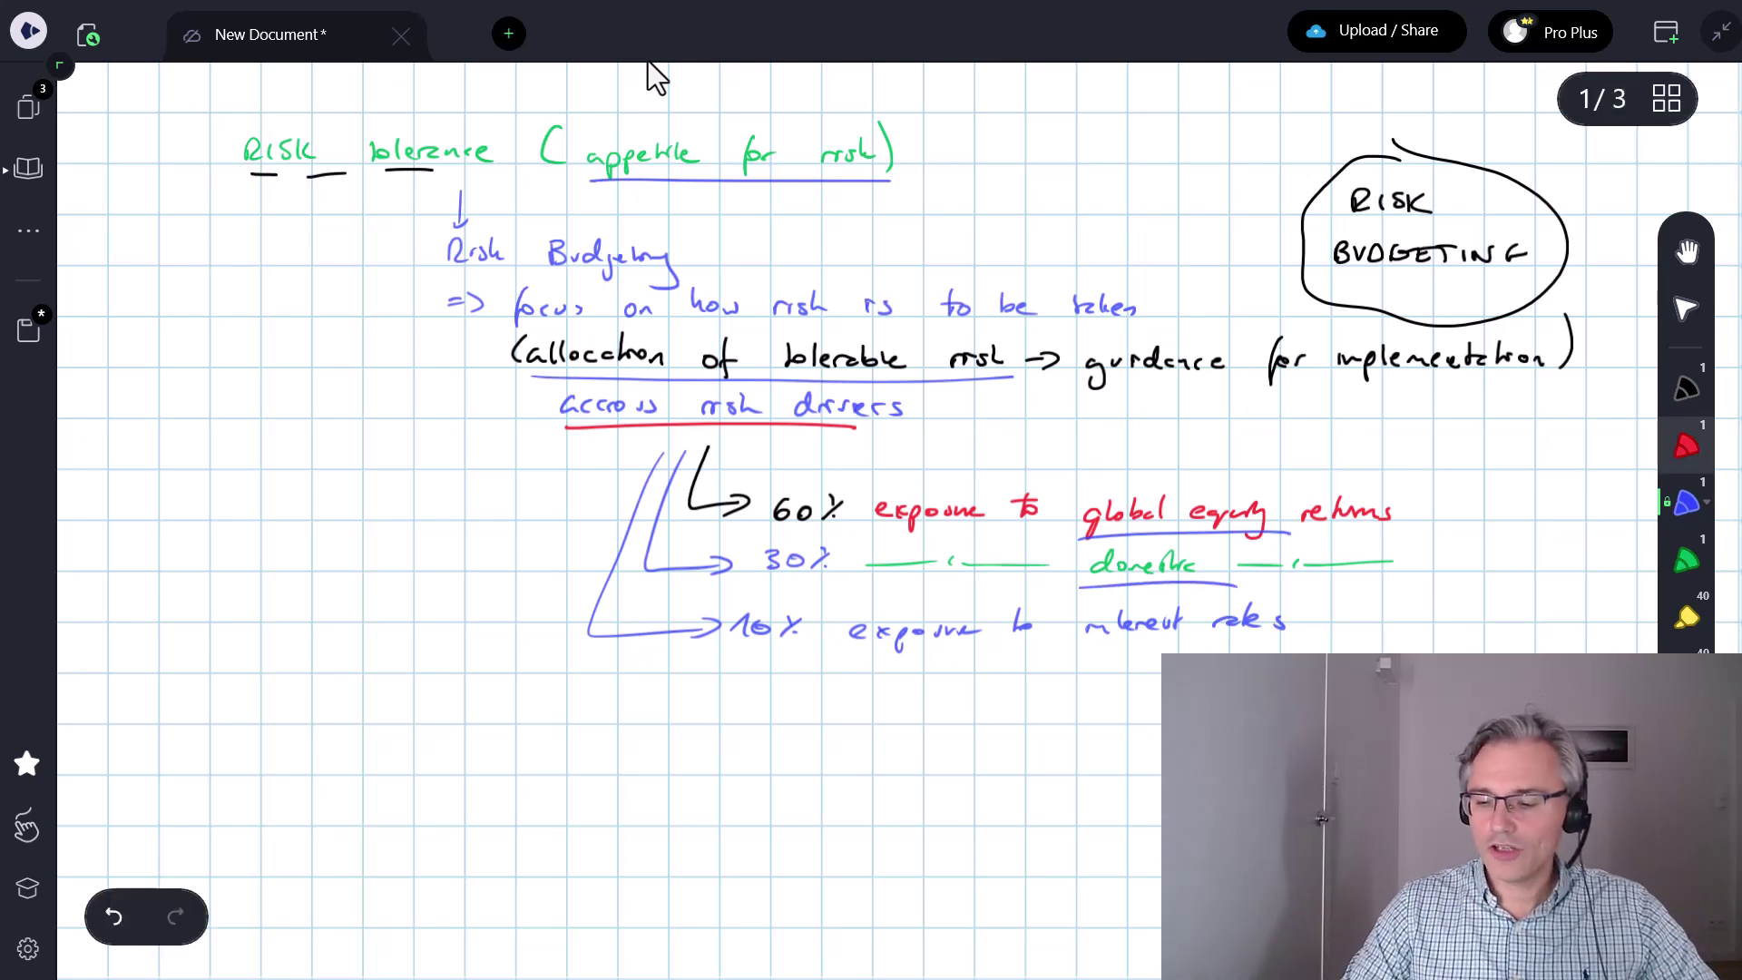
click(1685, 560)
click(1372, 599)
click(1685, 560)
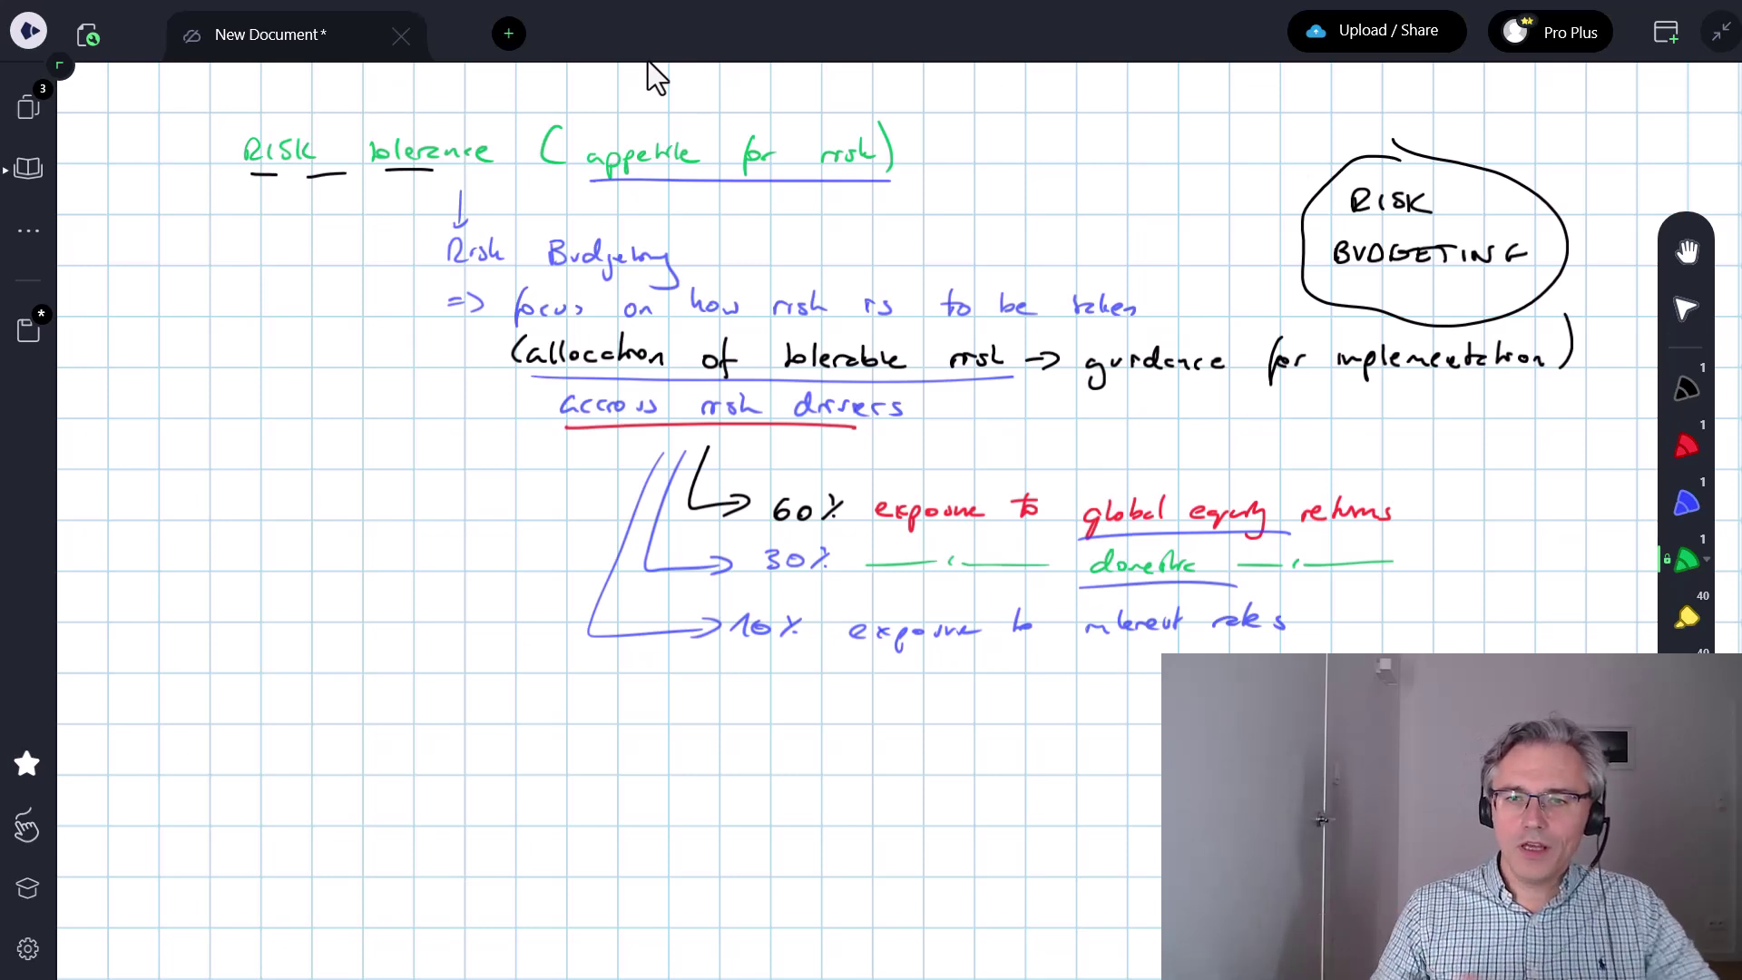
Below a short separator line, write 'Risk budgeting = allocating' in black.
click(1686, 251)
scroll(1692, 258, down, 3)
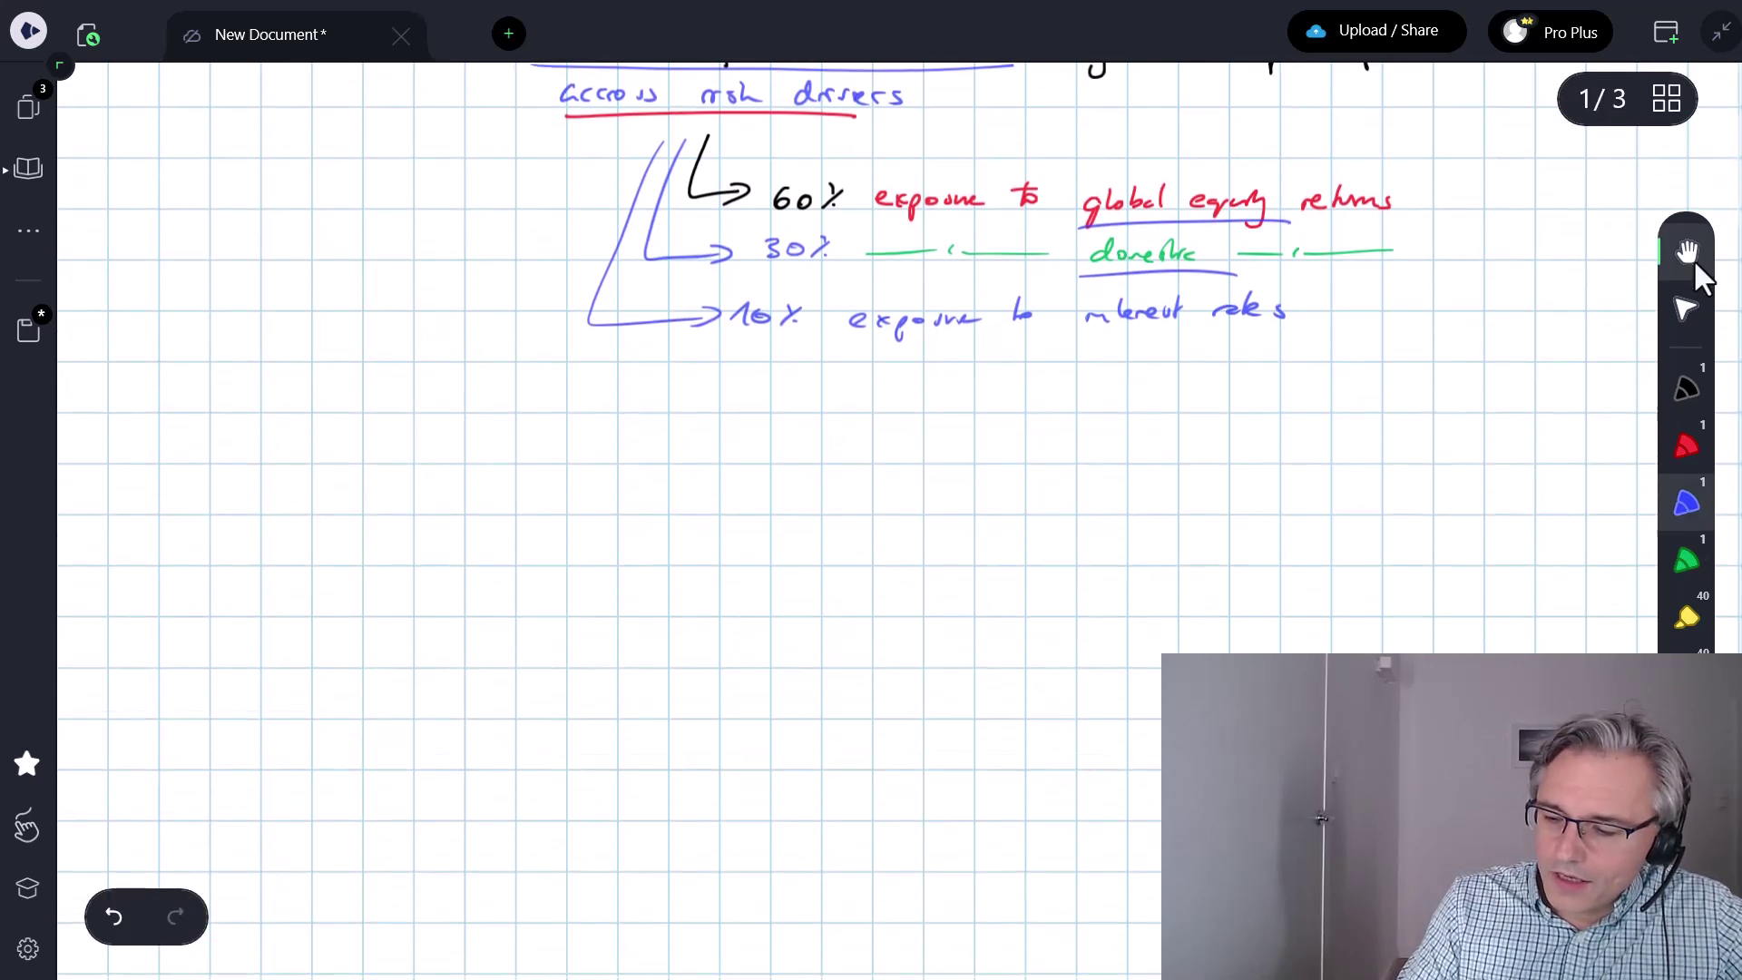
key(1)
drag(254, 368, 399, 360)
drag(266, 410, 336, 410)
mouse_move(384, 408)
mouse_down()
mouse_move(401, 390)
mouse_move(445, 410)
mouse_move(439, 427)
mouse_up()
drag(454, 402, 497, 399)
drag(499, 400, 495, 441)
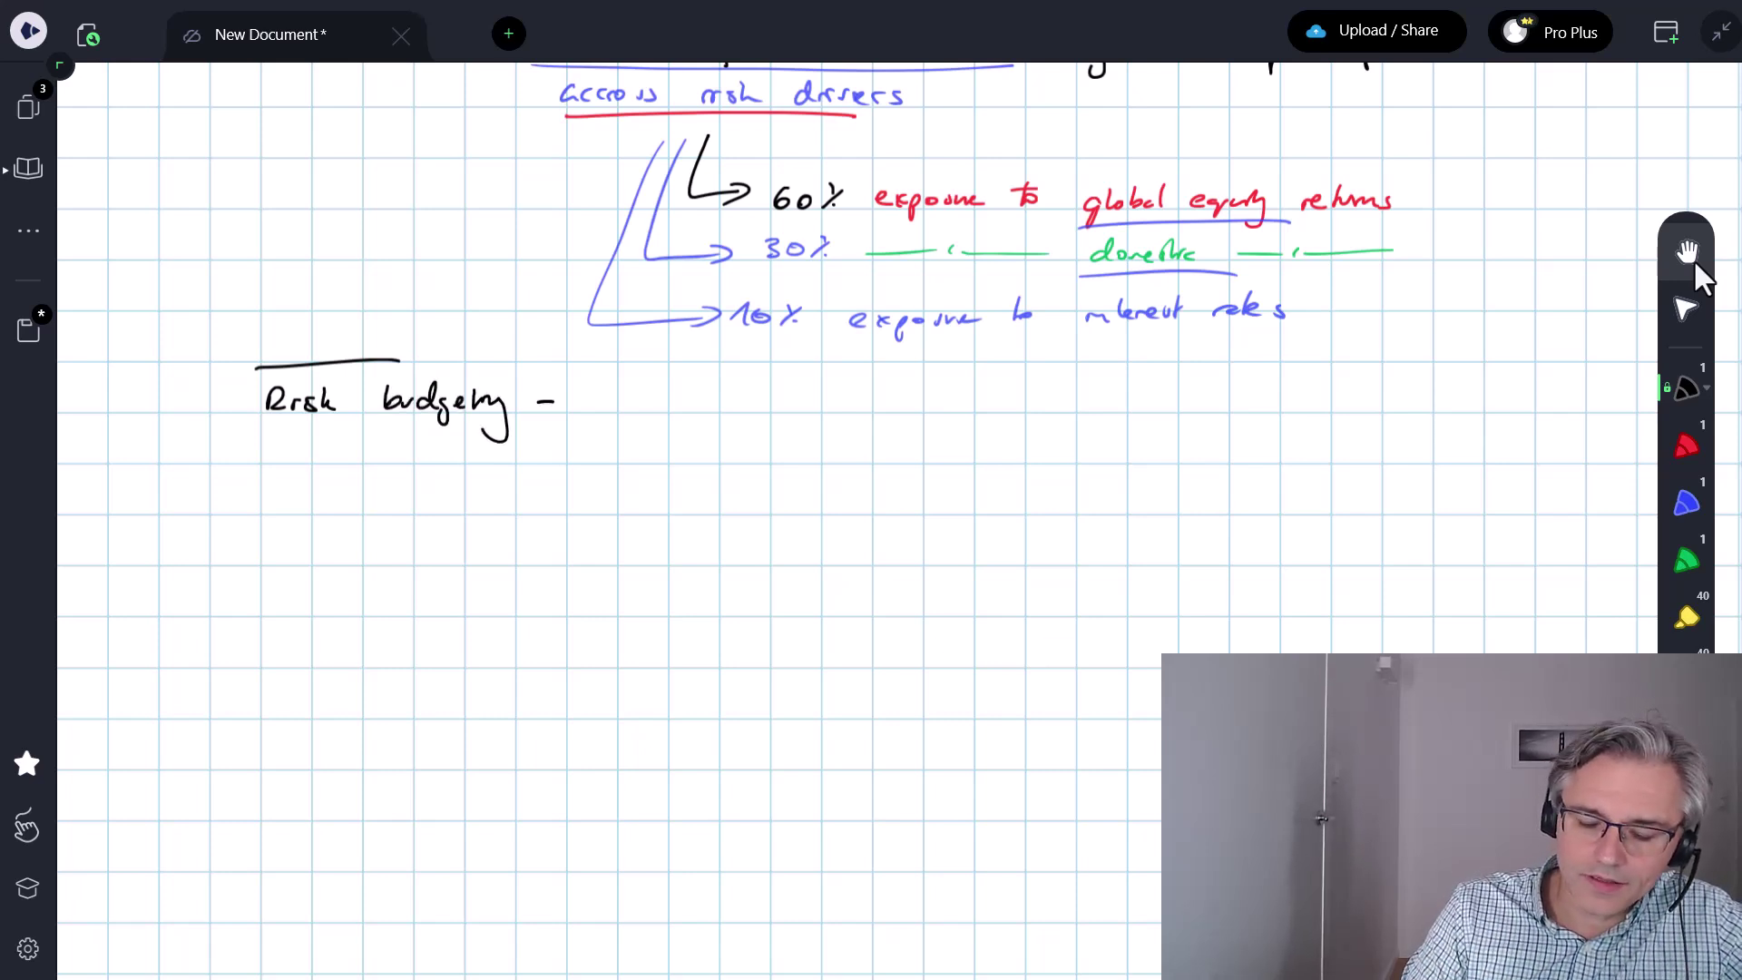
drag(608, 400, 610, 415)
drag(625, 387, 628, 413)
drag(646, 401, 659, 411)
drag(672, 392, 699, 434)
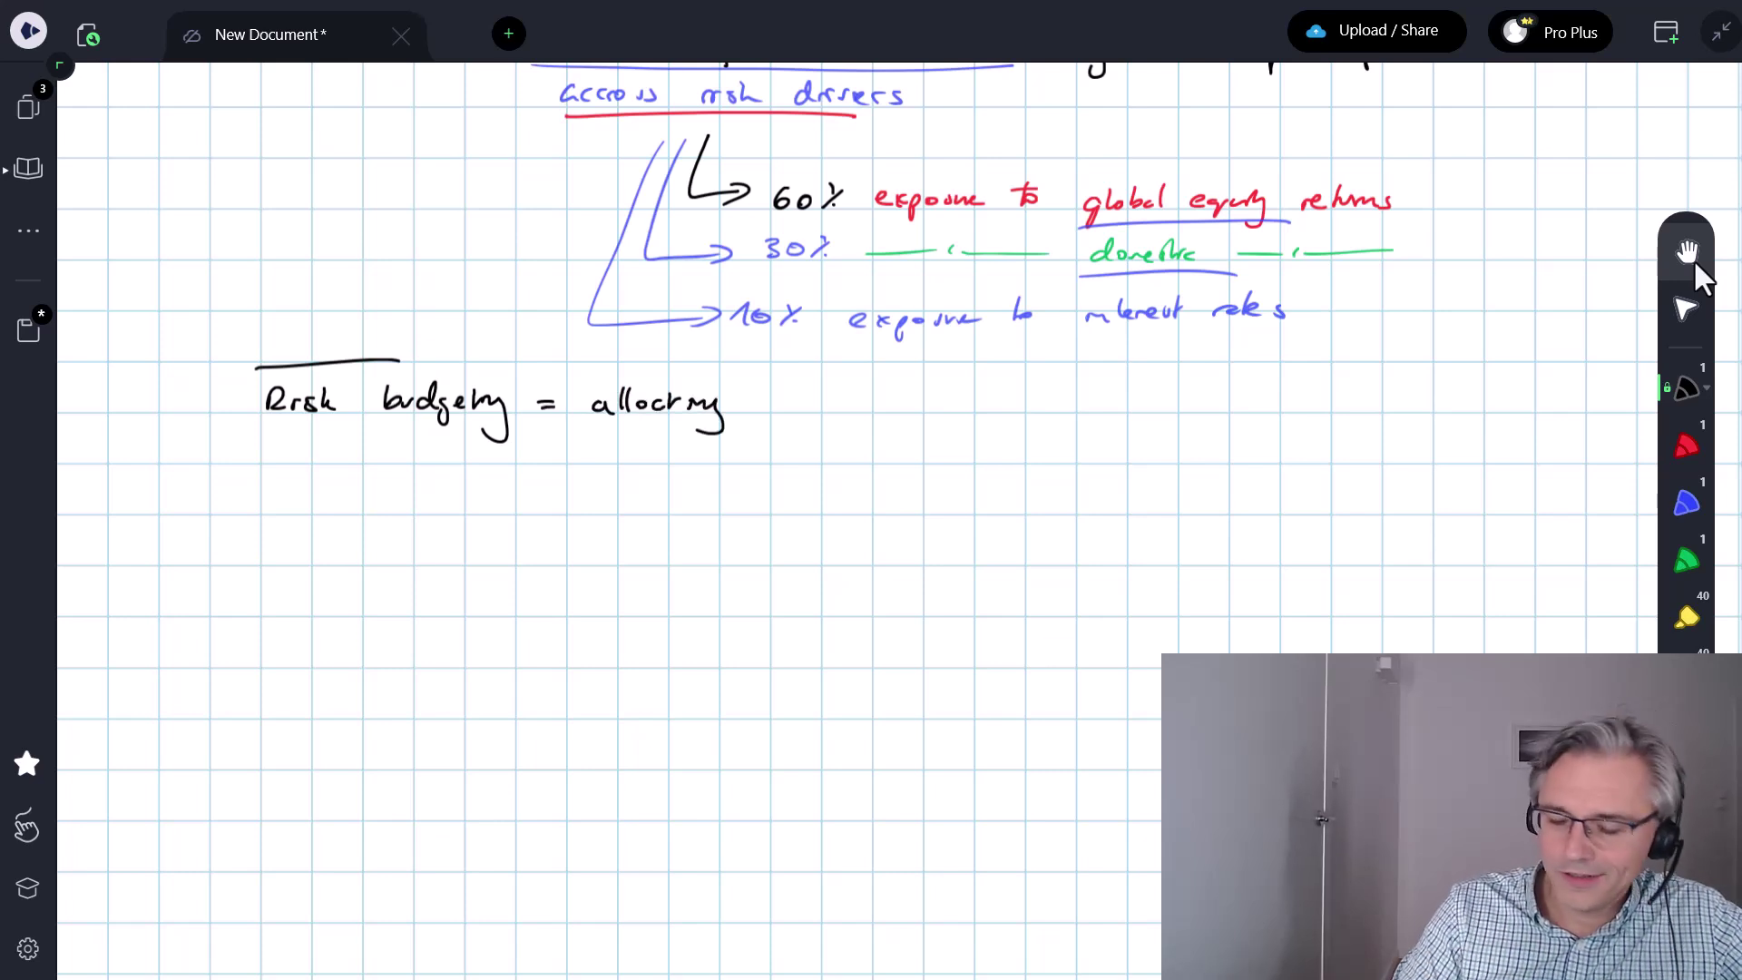
Continue with 'the portfolio based' in black and 'on RISK characteristics' in red.
click(1686, 501)
key(4)
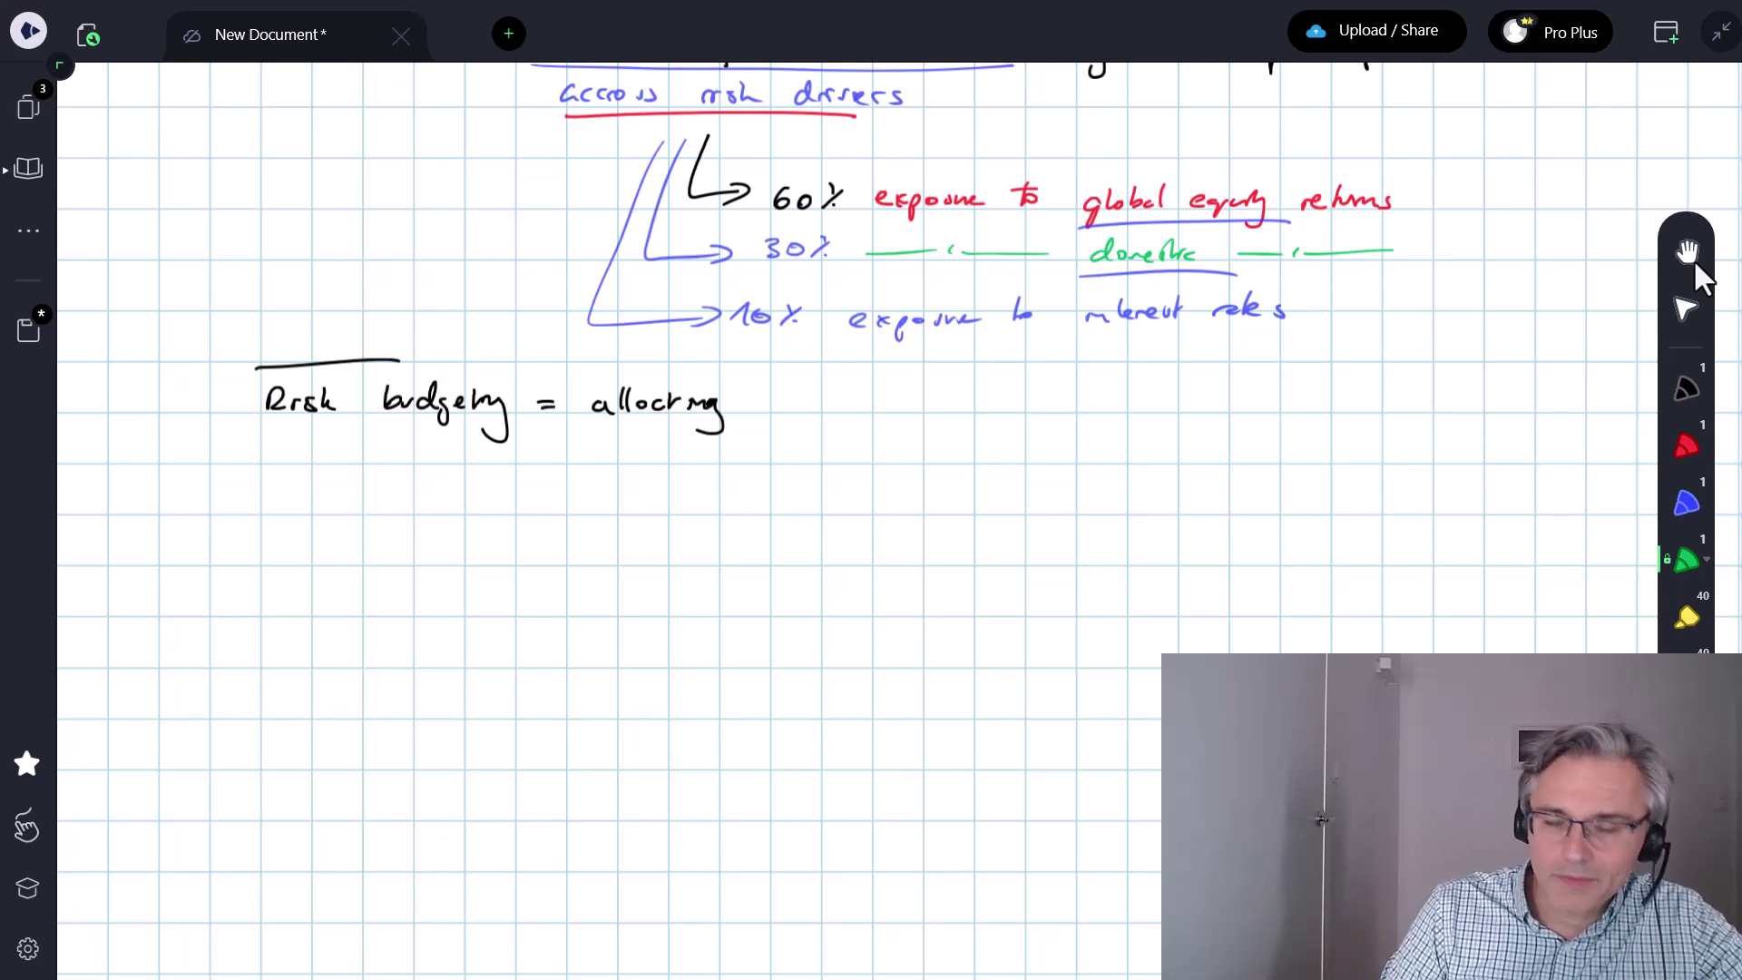
key(1)
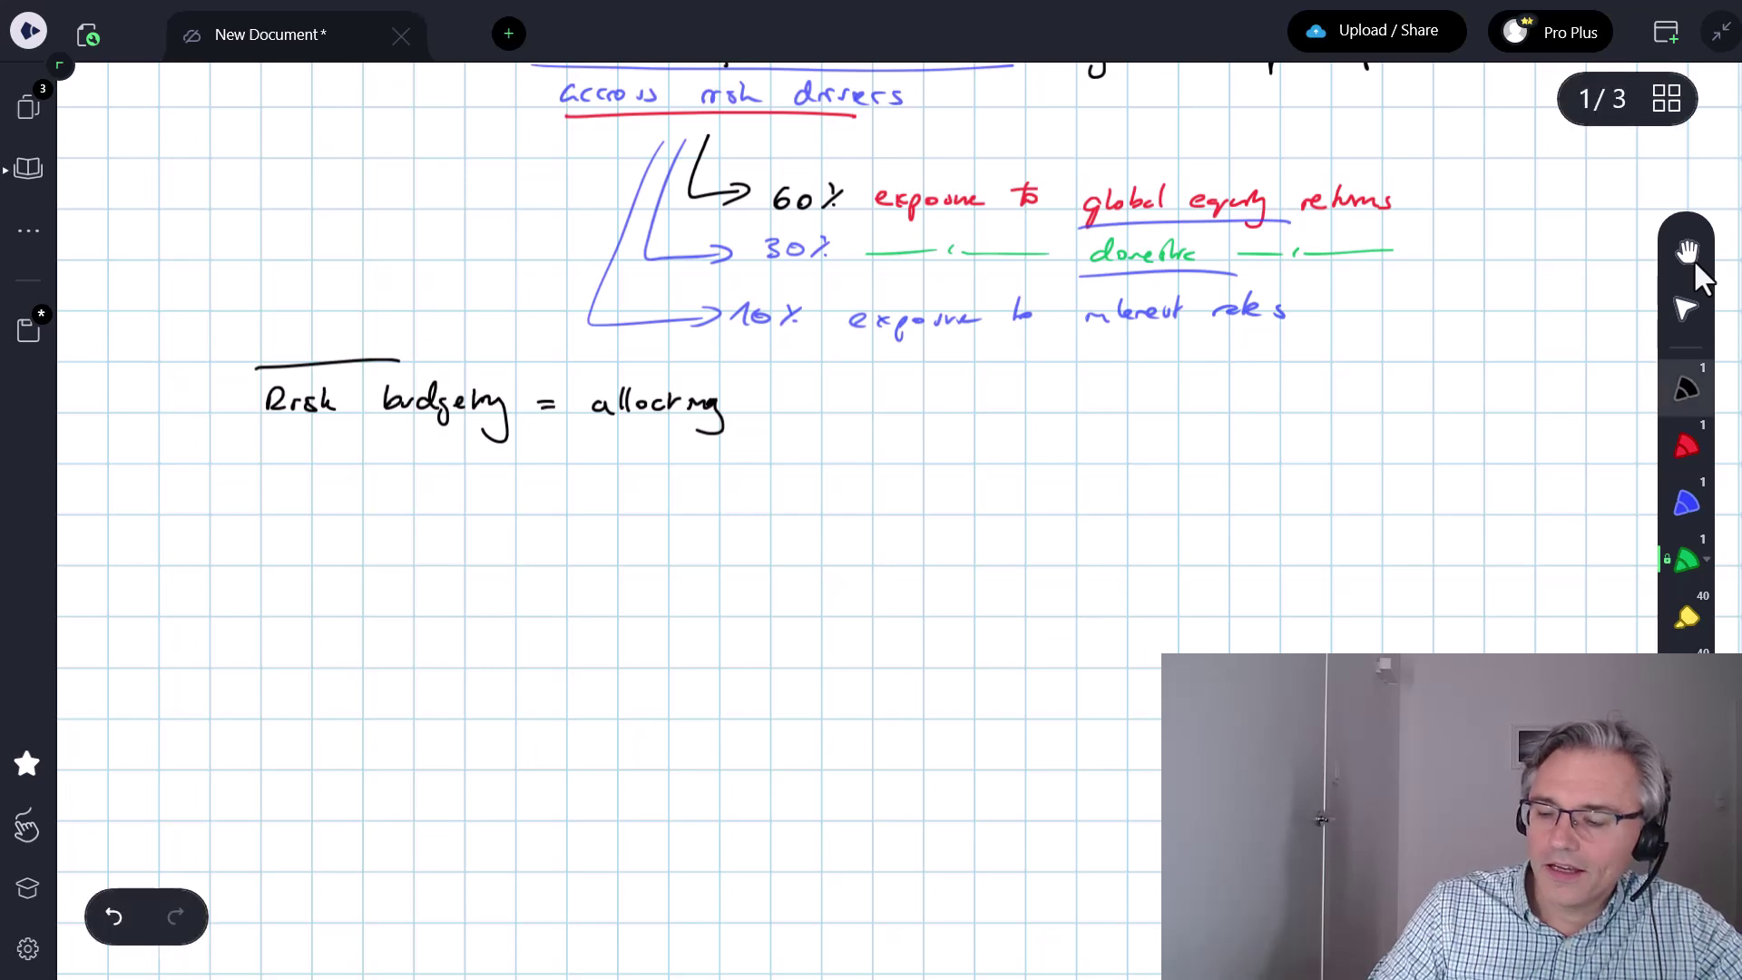
mouse_move(771, 385)
mouse_down()
mouse_move(844, 427)
mouse_move(879, 390)
mouse_move(907, 413)
mouse_move(1013, 405)
mouse_up()
mouse_move(1019, 407)
mouse_down()
mouse_move(1050, 383)
mouse_move(1116, 411)
mouse_up()
mouse_move(1164, 411)
mouse_down()
mouse_move(1181, 386)
mouse_move(1184, 411)
mouse_up()
mouse_move(1195, 390)
mouse_down()
mouse_move(1197, 408)
mouse_move(1242, 411)
mouse_up()
drag(1292, 404, 1422, 405)
drag(1428, 388, 1456, 407)
drag(1458, 398, 1468, 408)
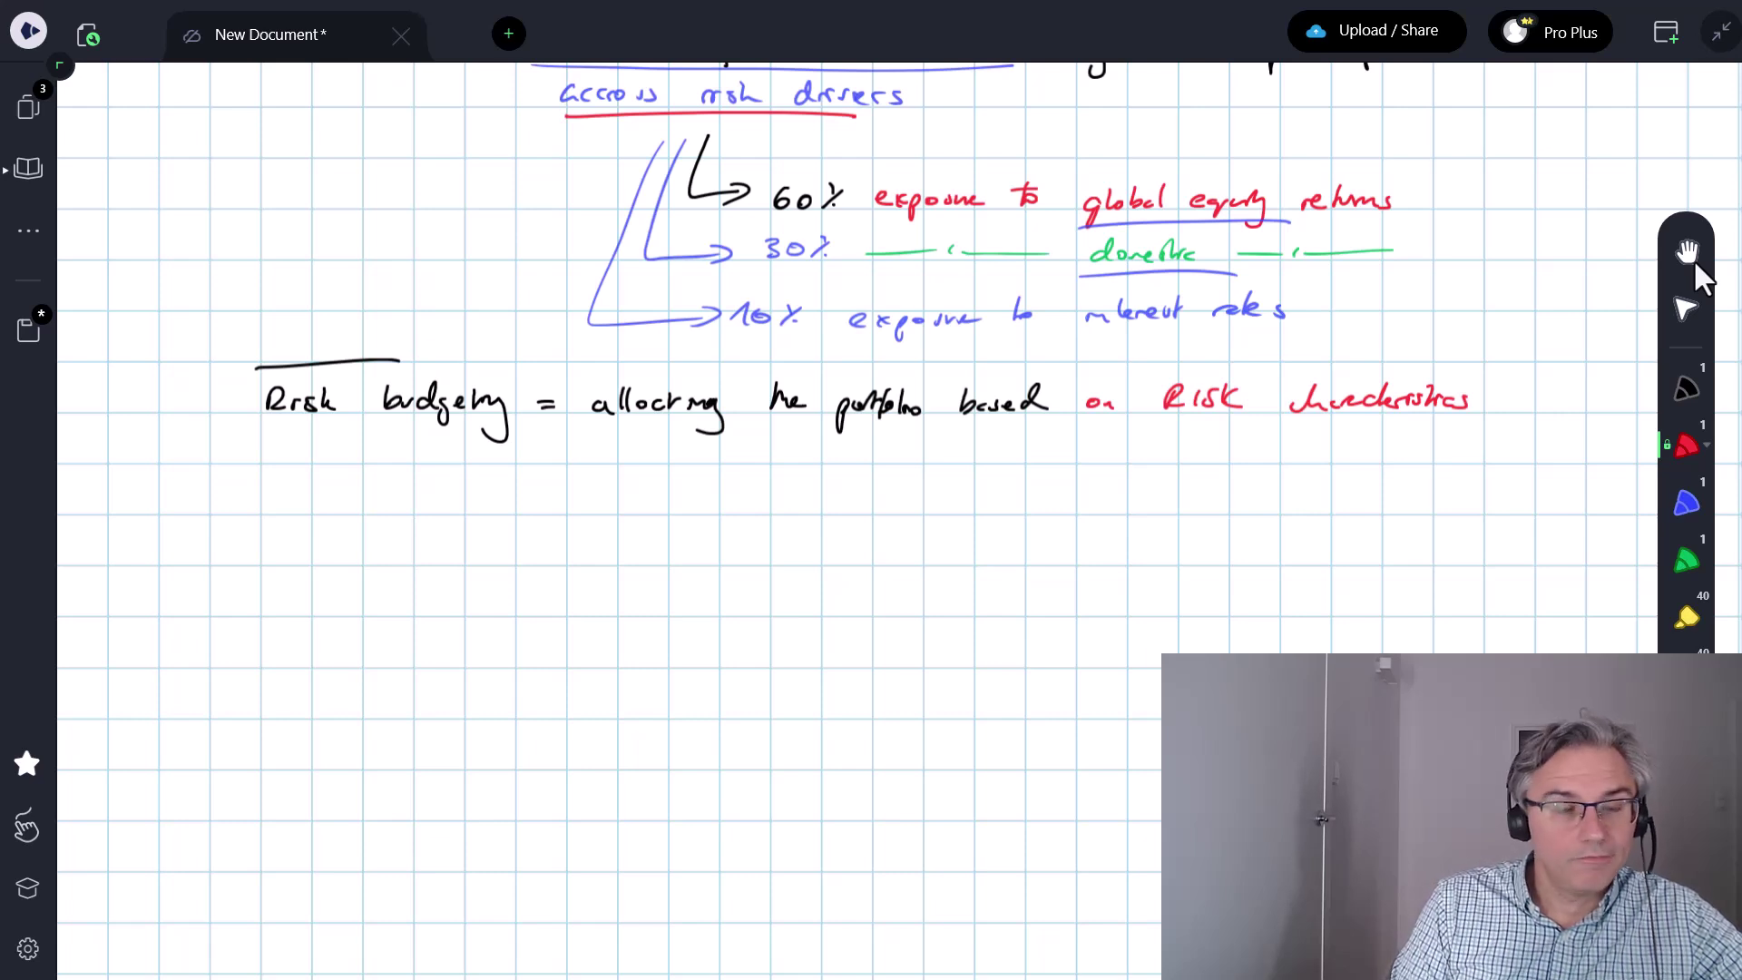
Pan the canvas down with the hand tool to make room below.
click(1687, 252)
scroll(1692, 259, down, 1)
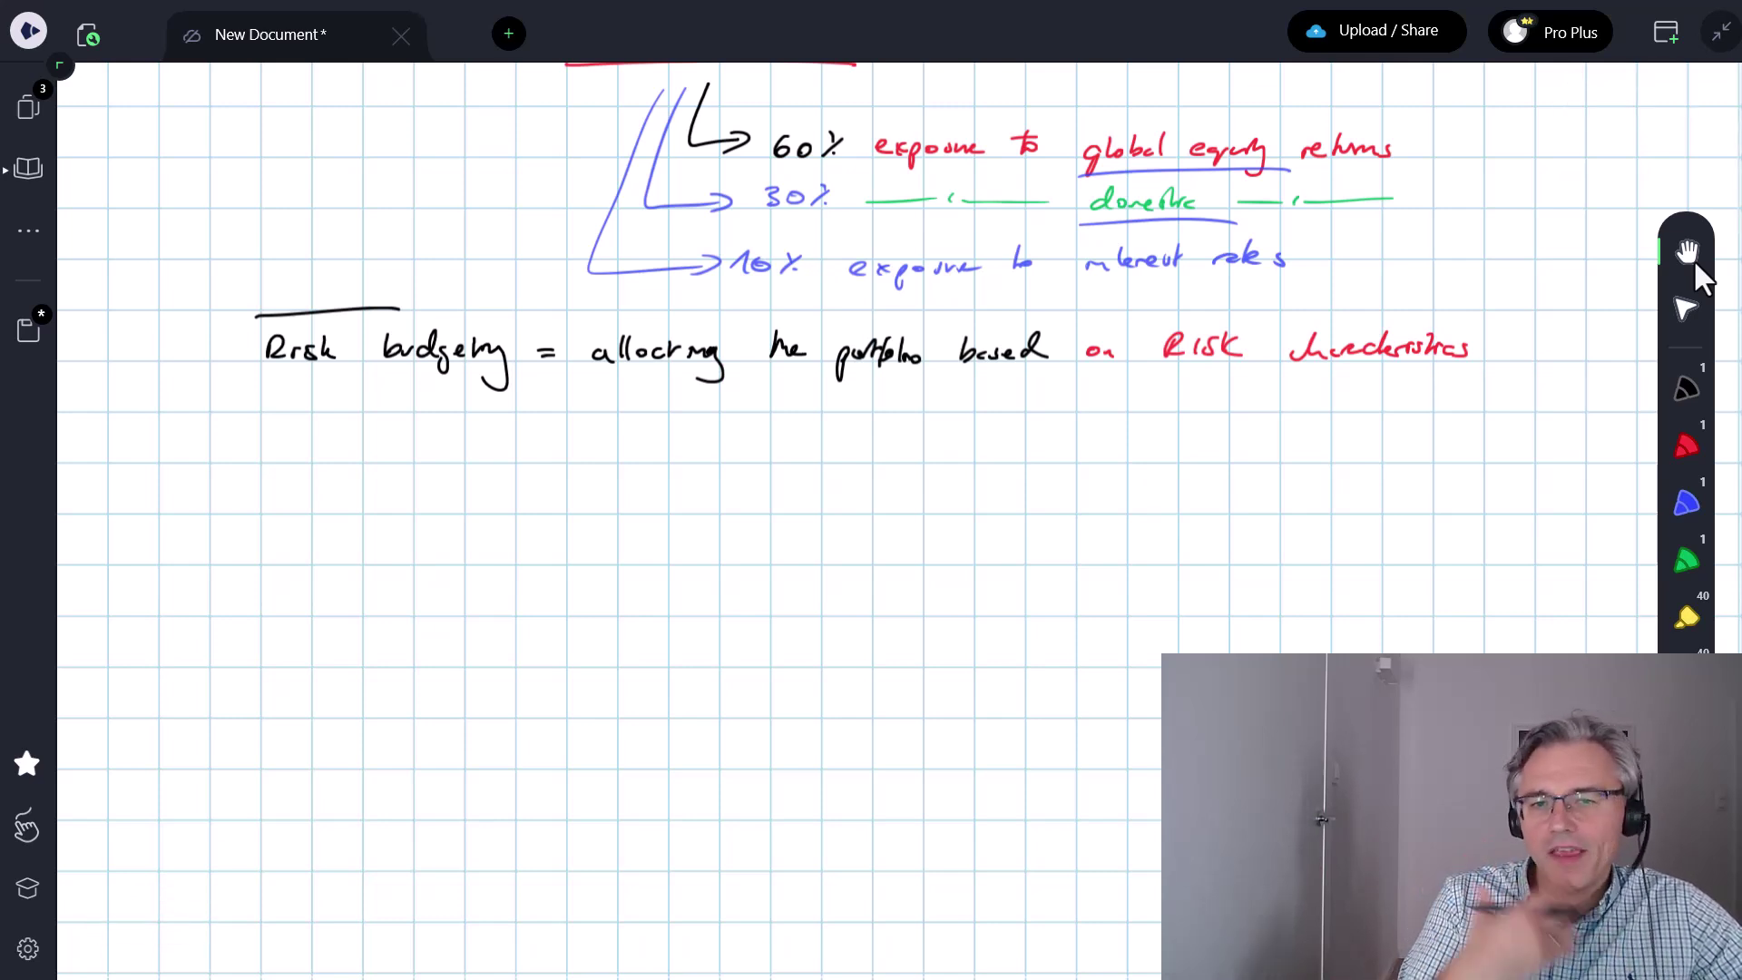
scroll(1693, 259, down, 1)
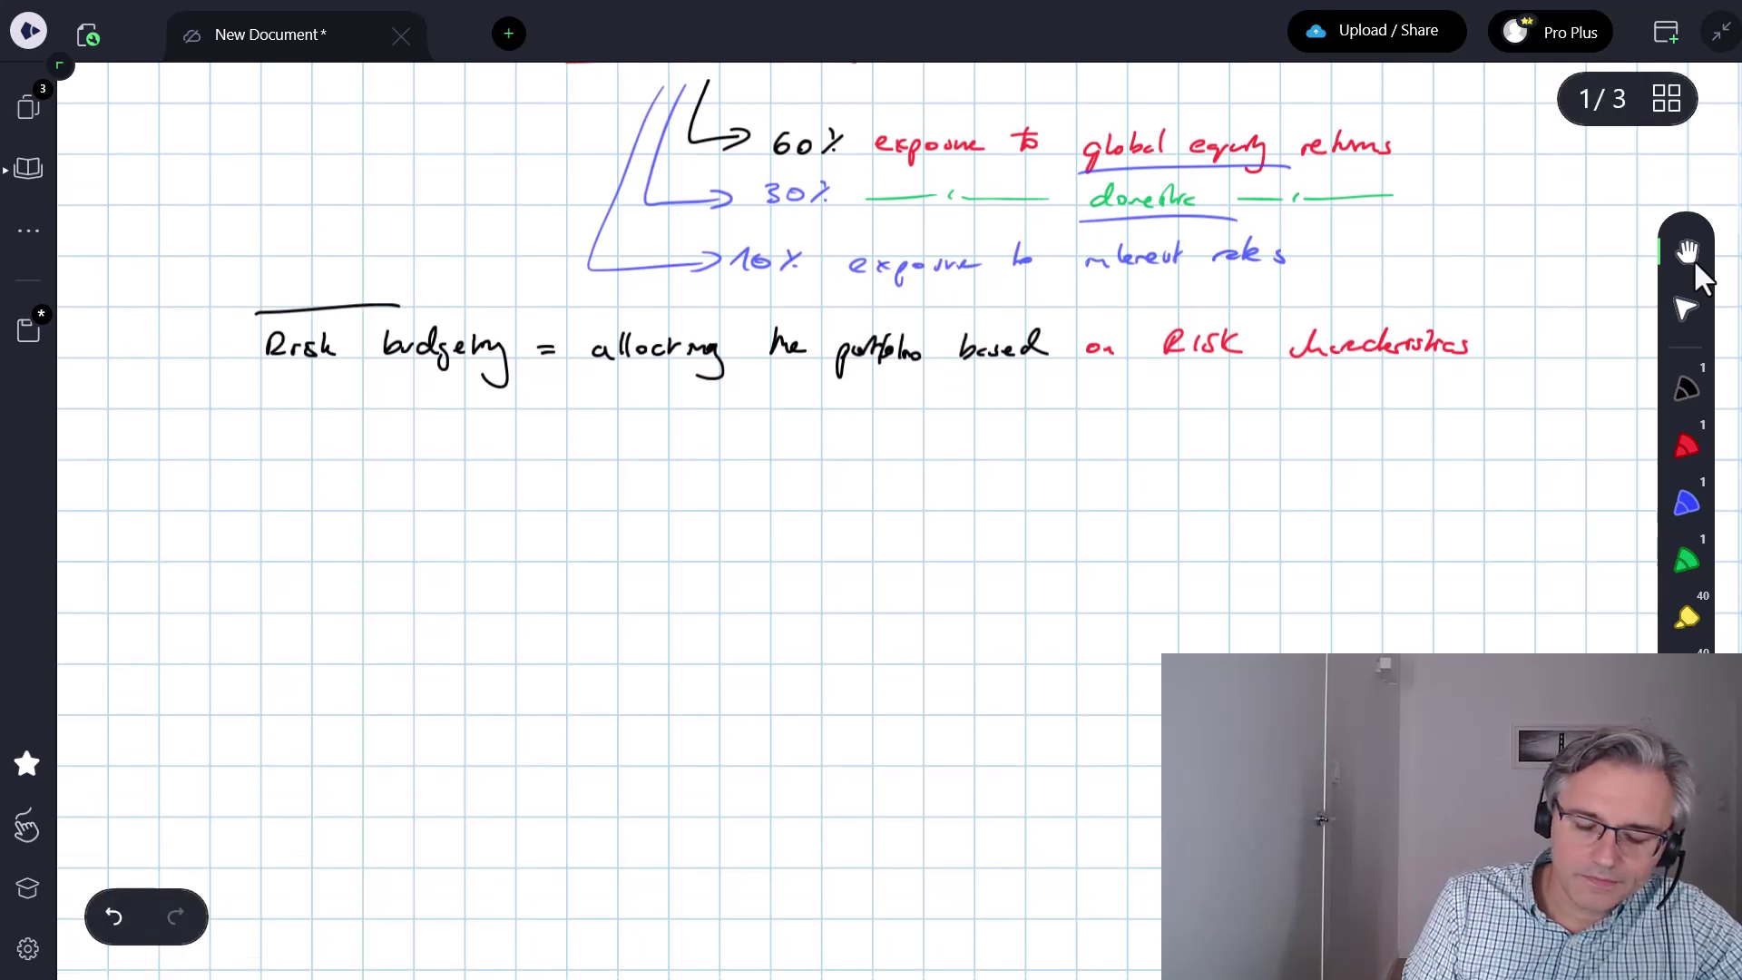
Start a green line reading 'Risk budget = Total' under the definition.
key(4)
drag(410, 455, 452, 455)
mouse_move(458, 432)
mouse_down()
mouse_move(471, 454)
mouse_move(537, 453)
mouse_move(563, 433)
mouse_move(593, 454)
mouse_up()
drag(602, 433, 603, 456)
drag(596, 444, 679, 456)
drag(685, 441, 712, 454)
drag(717, 444, 735, 432)
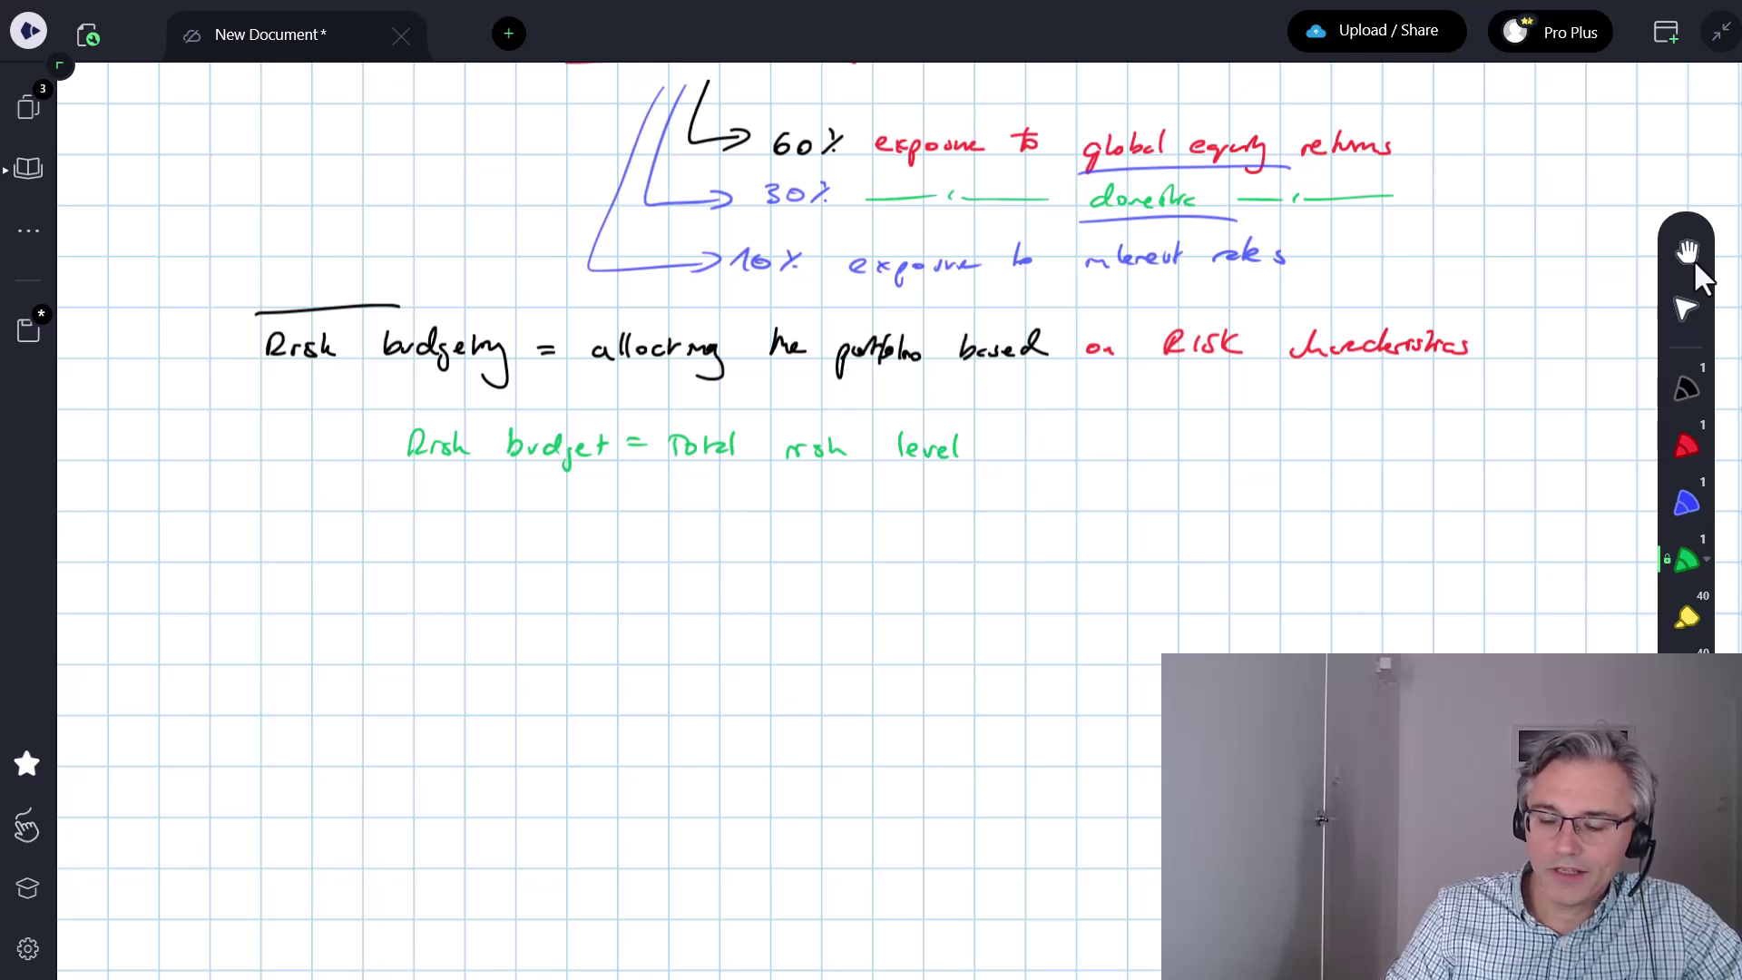
Continue the green line with '/ limit for organizational ('.
drag(1005, 426, 974, 463)
drag(1013, 436, 1012, 459)
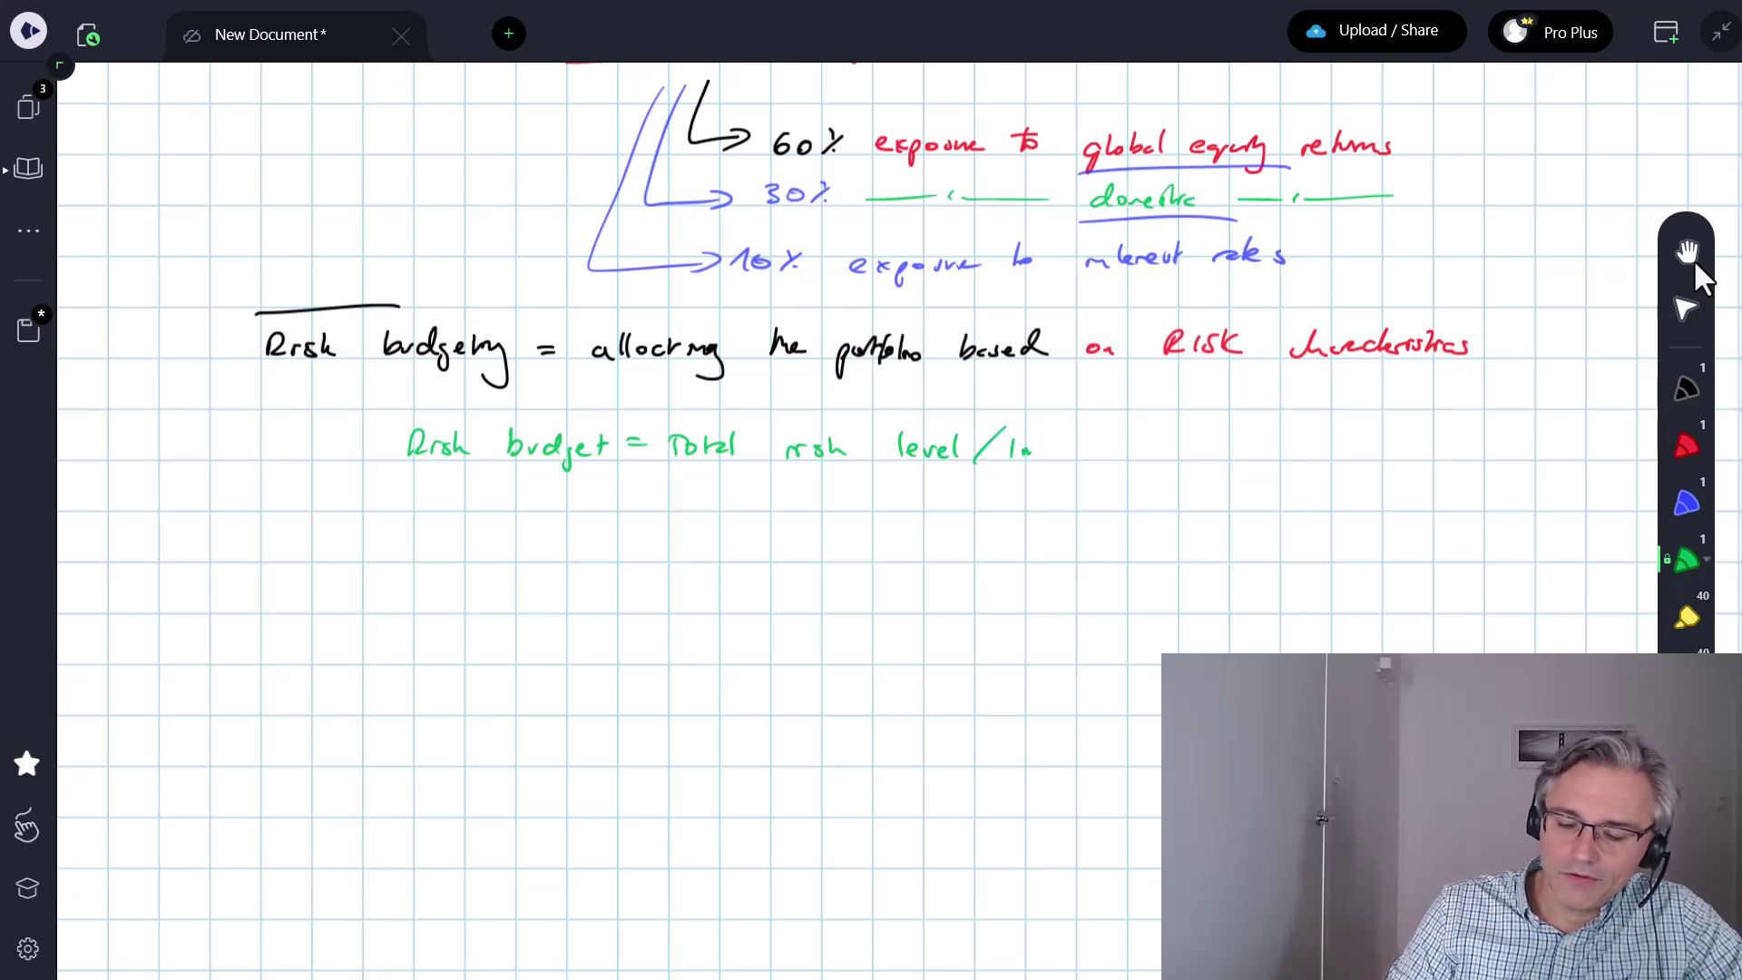
drag(1134, 432, 1124, 467)
drag(1137, 448, 1236, 448)
drag(1250, 448, 1240, 470)
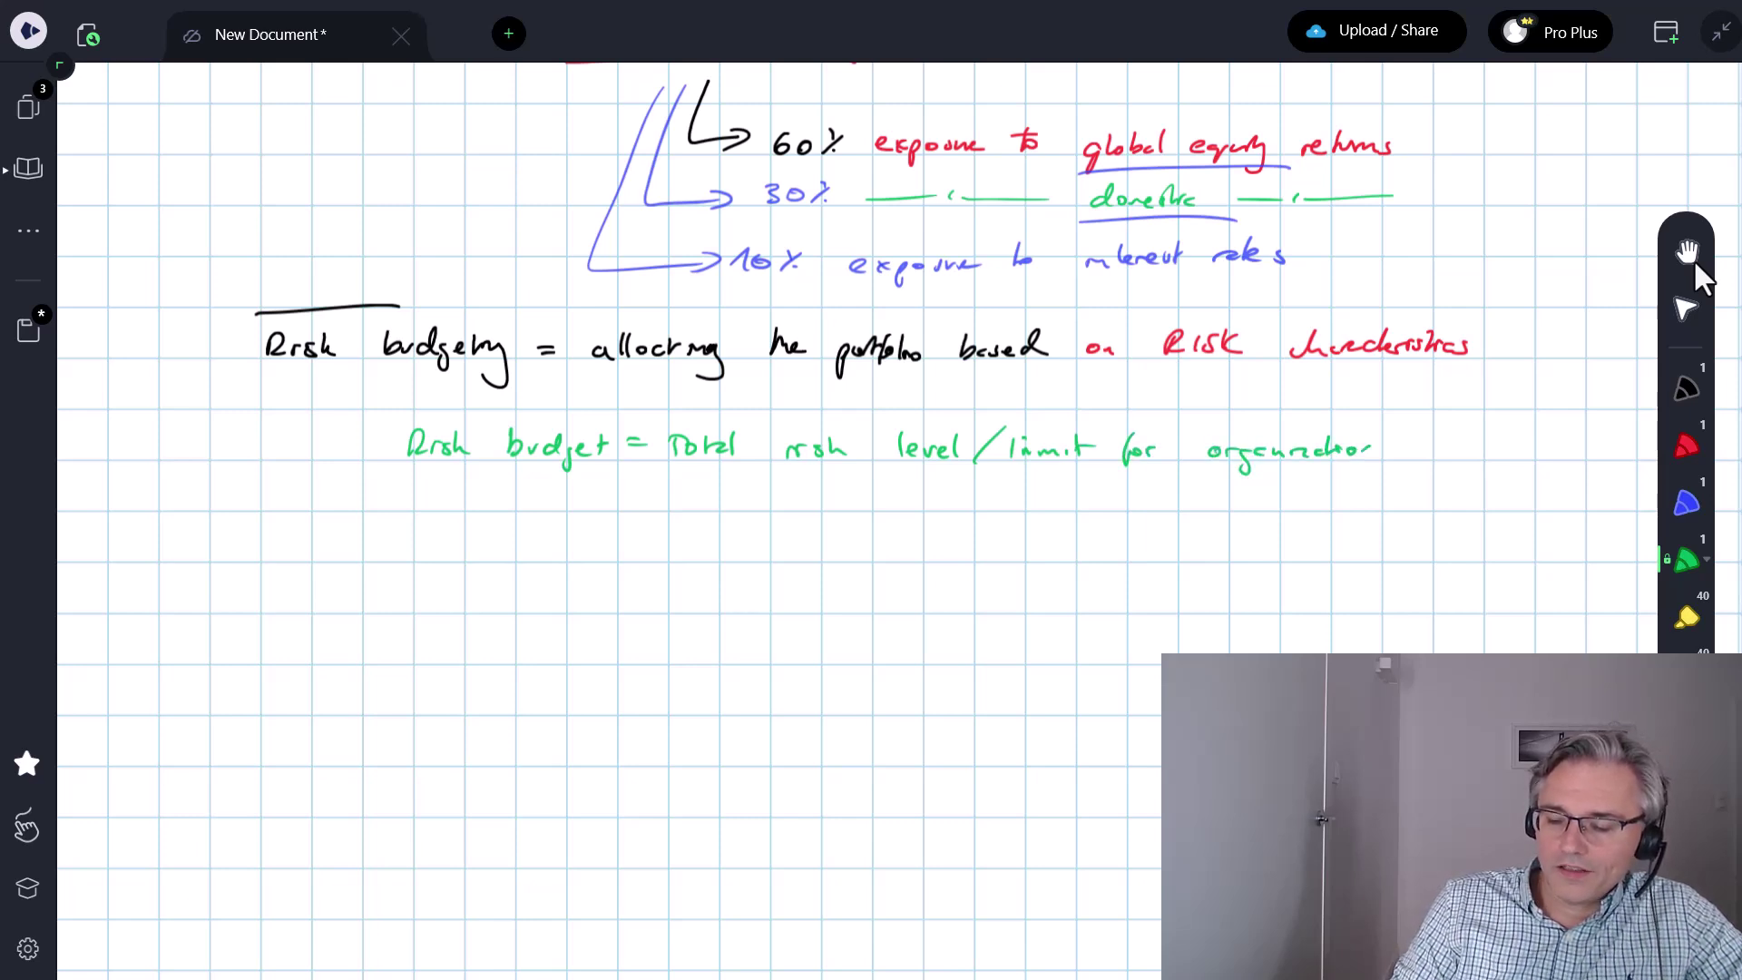
drag(1371, 451, 1388, 448)
mouse_move(1412, 427)
mouse_down()
mouse_move(1398, 448)
mouse_move(1413, 460)
mouse_up()
click(1686, 444)
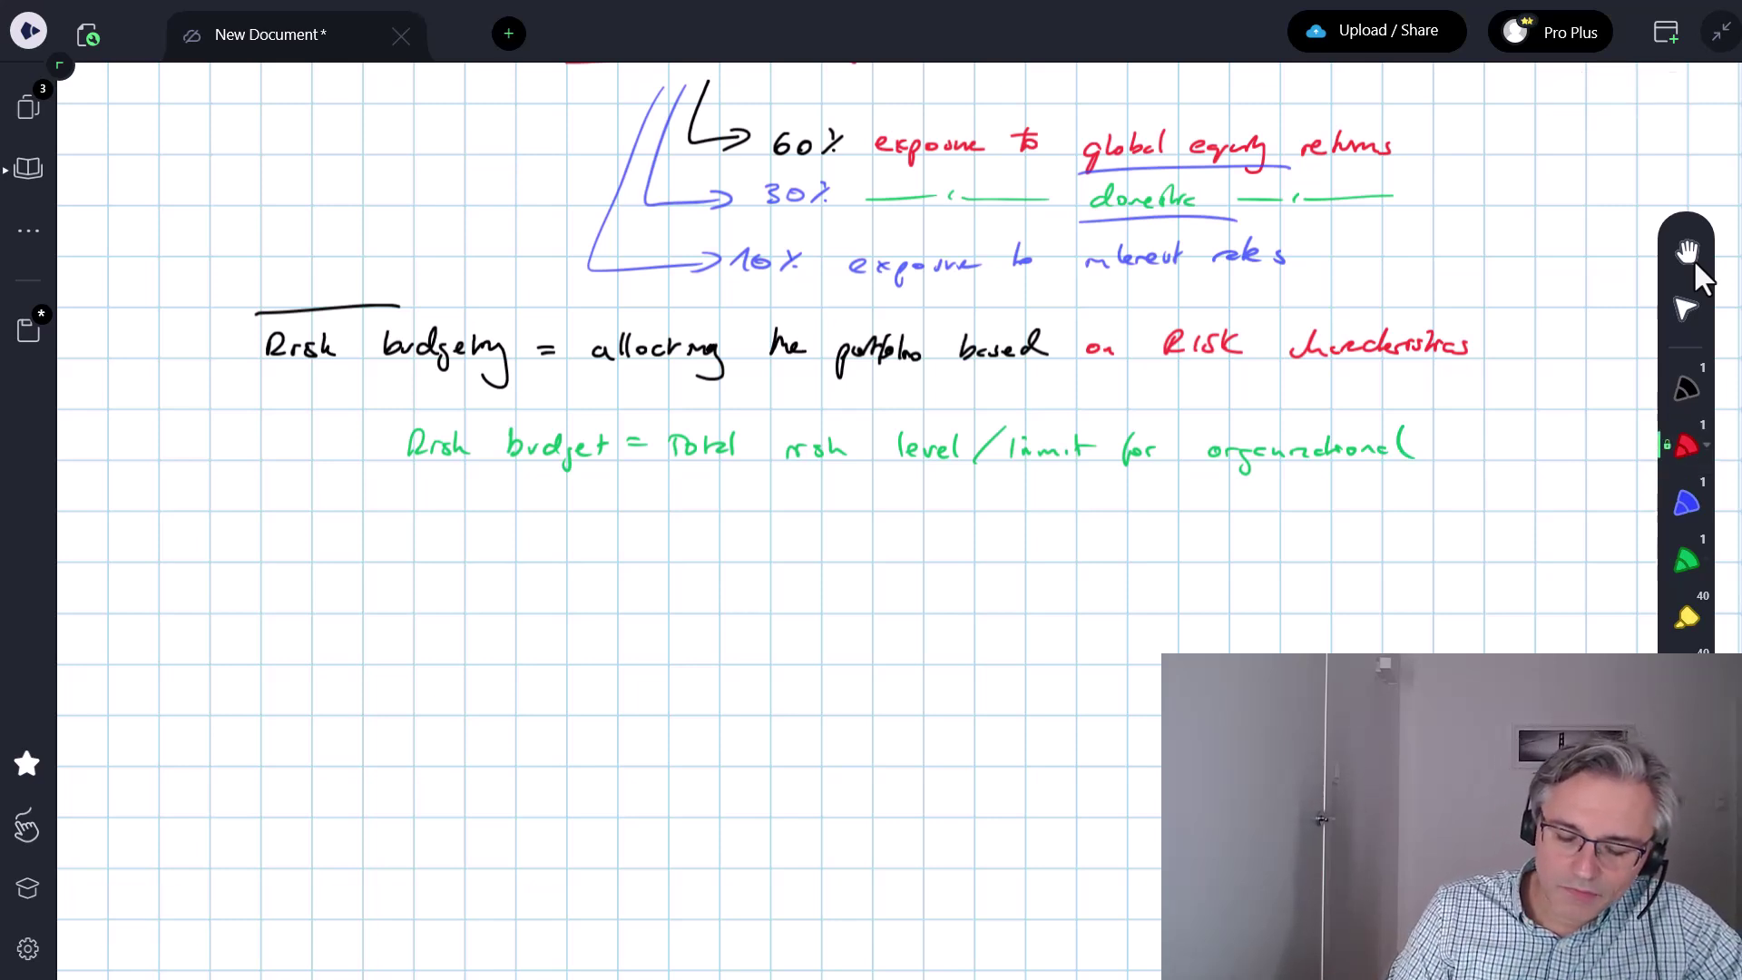
Draw a red arrow under the green line and write 'simple/one-dimensional:'.
mouse_move(592, 487)
mouse_down()
mouse_move(615, 536)
mouse_move(712, 530)
mouse_up()
drag(719, 527, 727, 522)
mouse_move(729, 531)
mouse_down()
mouse_move(734, 513)
mouse_move(770, 535)
mouse_up()
drag(797, 521, 870, 522)
drag(898, 519, 904, 529)
drag(910, 522, 1007, 522)
drag(1013, 524, 1099, 524)
List the examples 'e.g. st-dev, VaR, beta' after it in red.
mouse_move(1103, 522)
mouse_down()
mouse_move(1105, 548)
mouse_move(1187, 524)
mouse_up()
click(1203, 521)
drag(1181, 514, 1237, 515)
drag(1236, 516, 1240, 501)
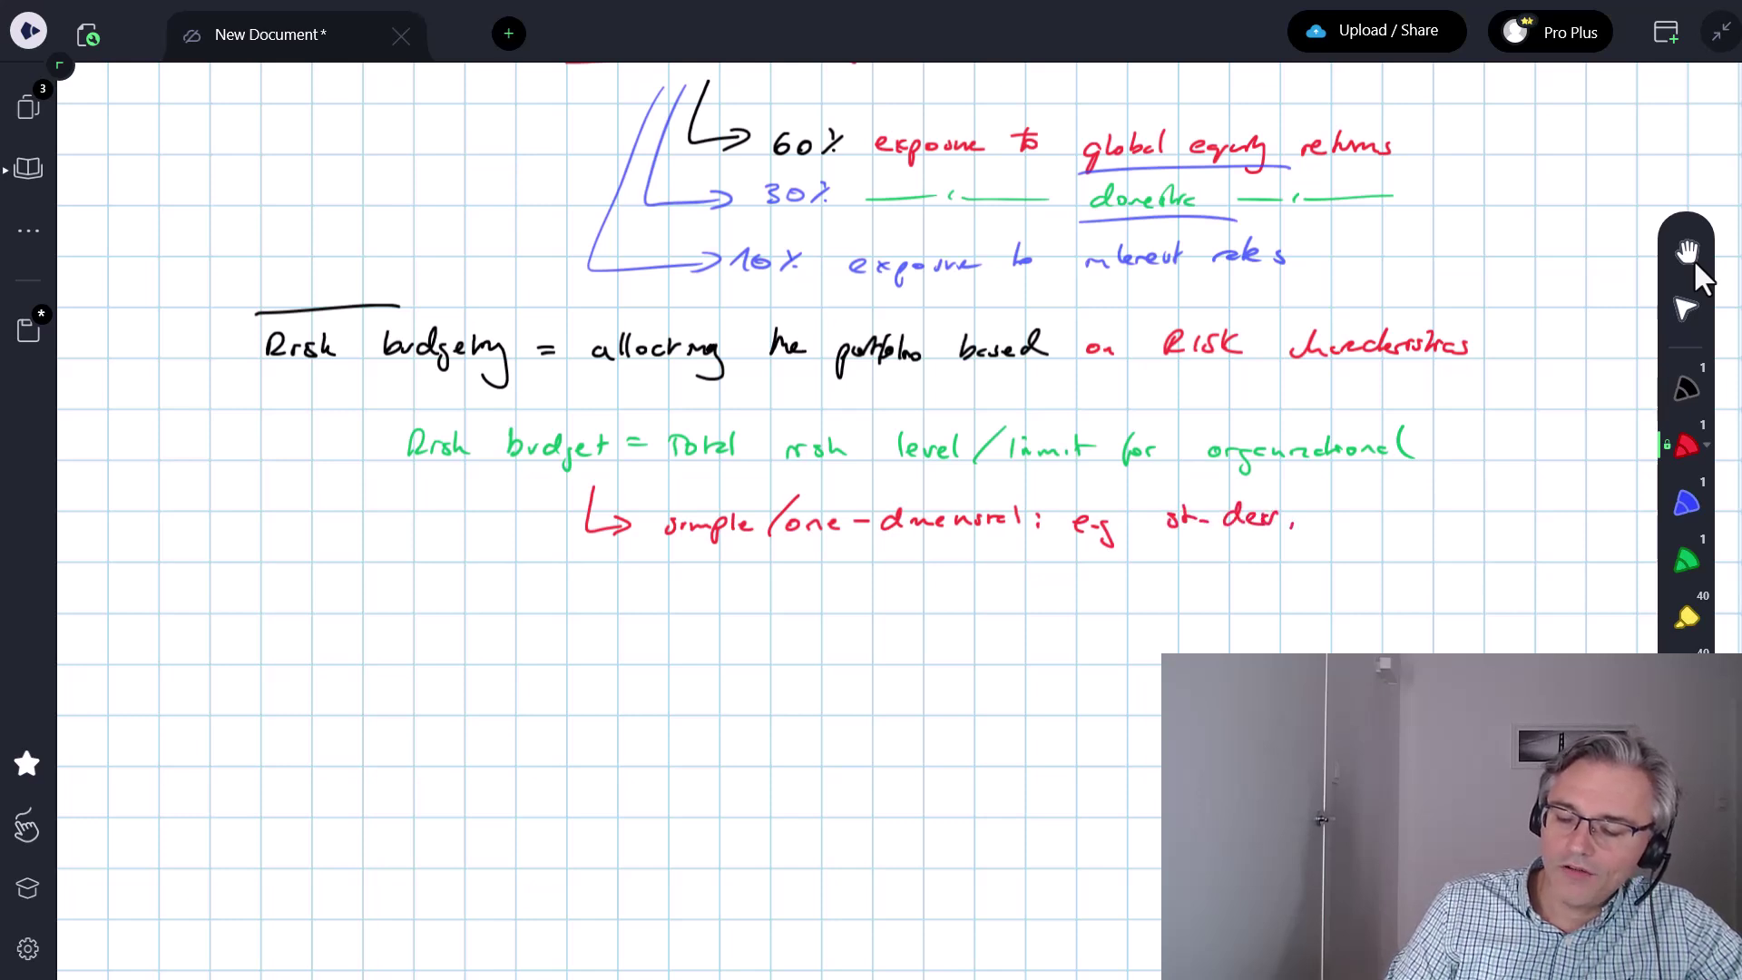
drag(1365, 522, 1458, 521)
drag(1473, 499, 1468, 513)
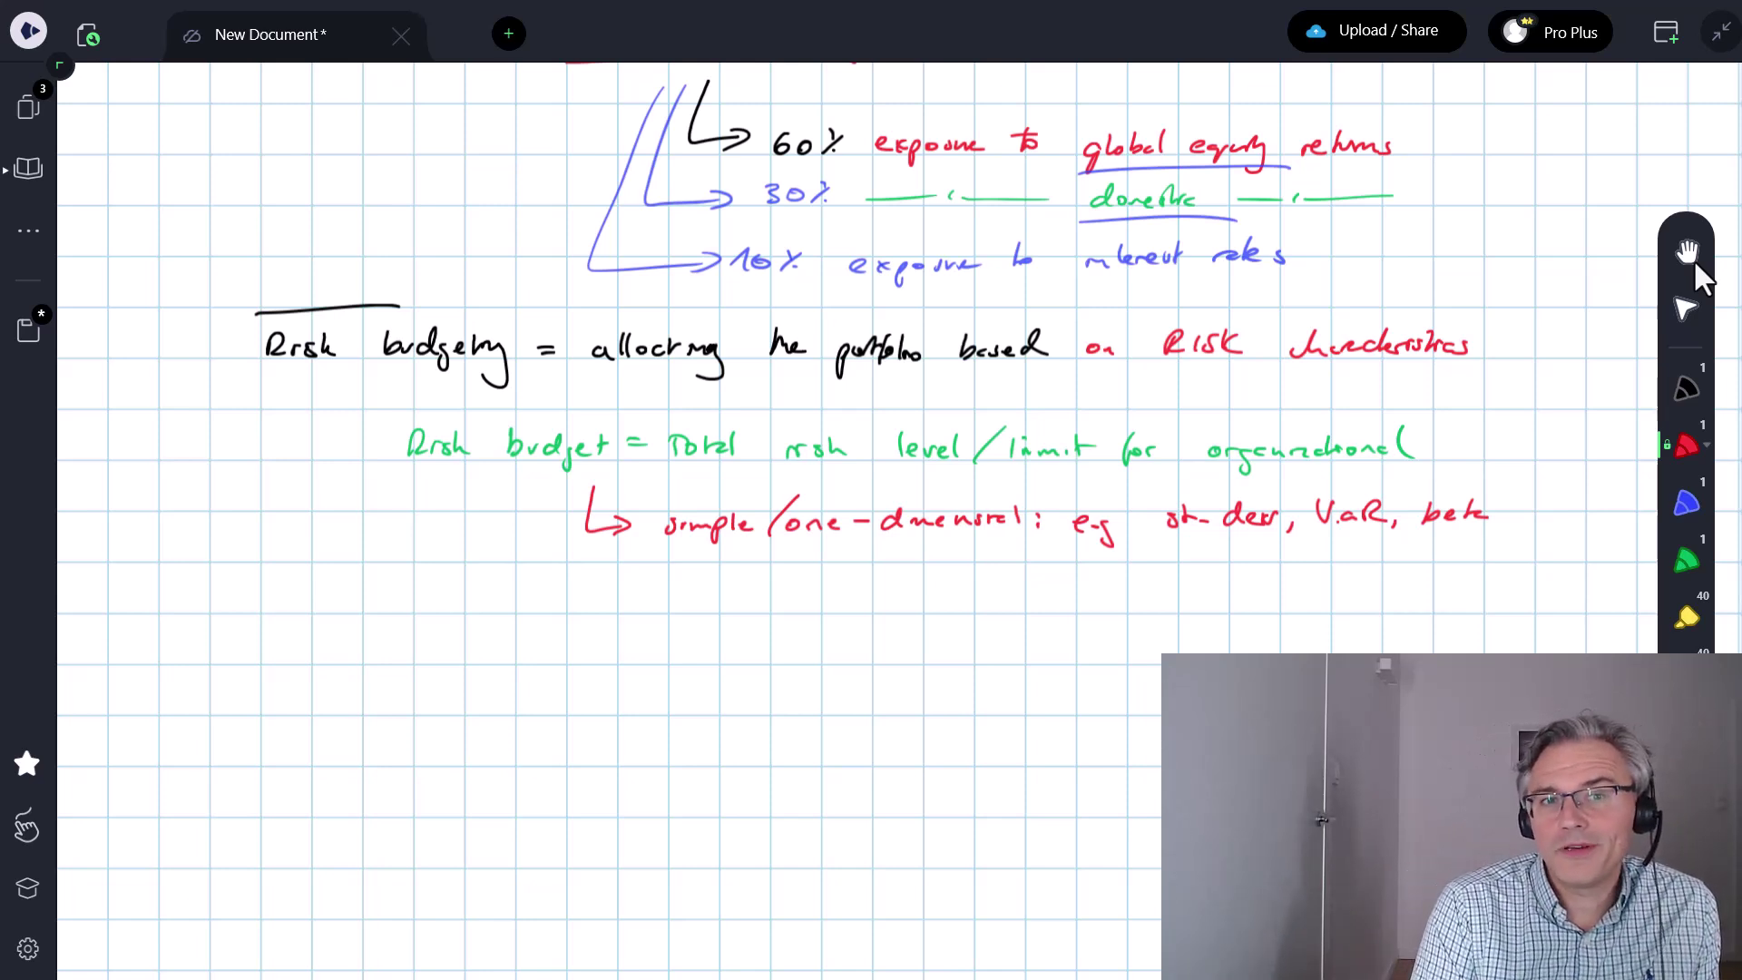
Highlight 'simple/one-dimensional' in yellow and underline 'simple' in red.
key(5)
drag(654, 524, 994, 522)
key(2)
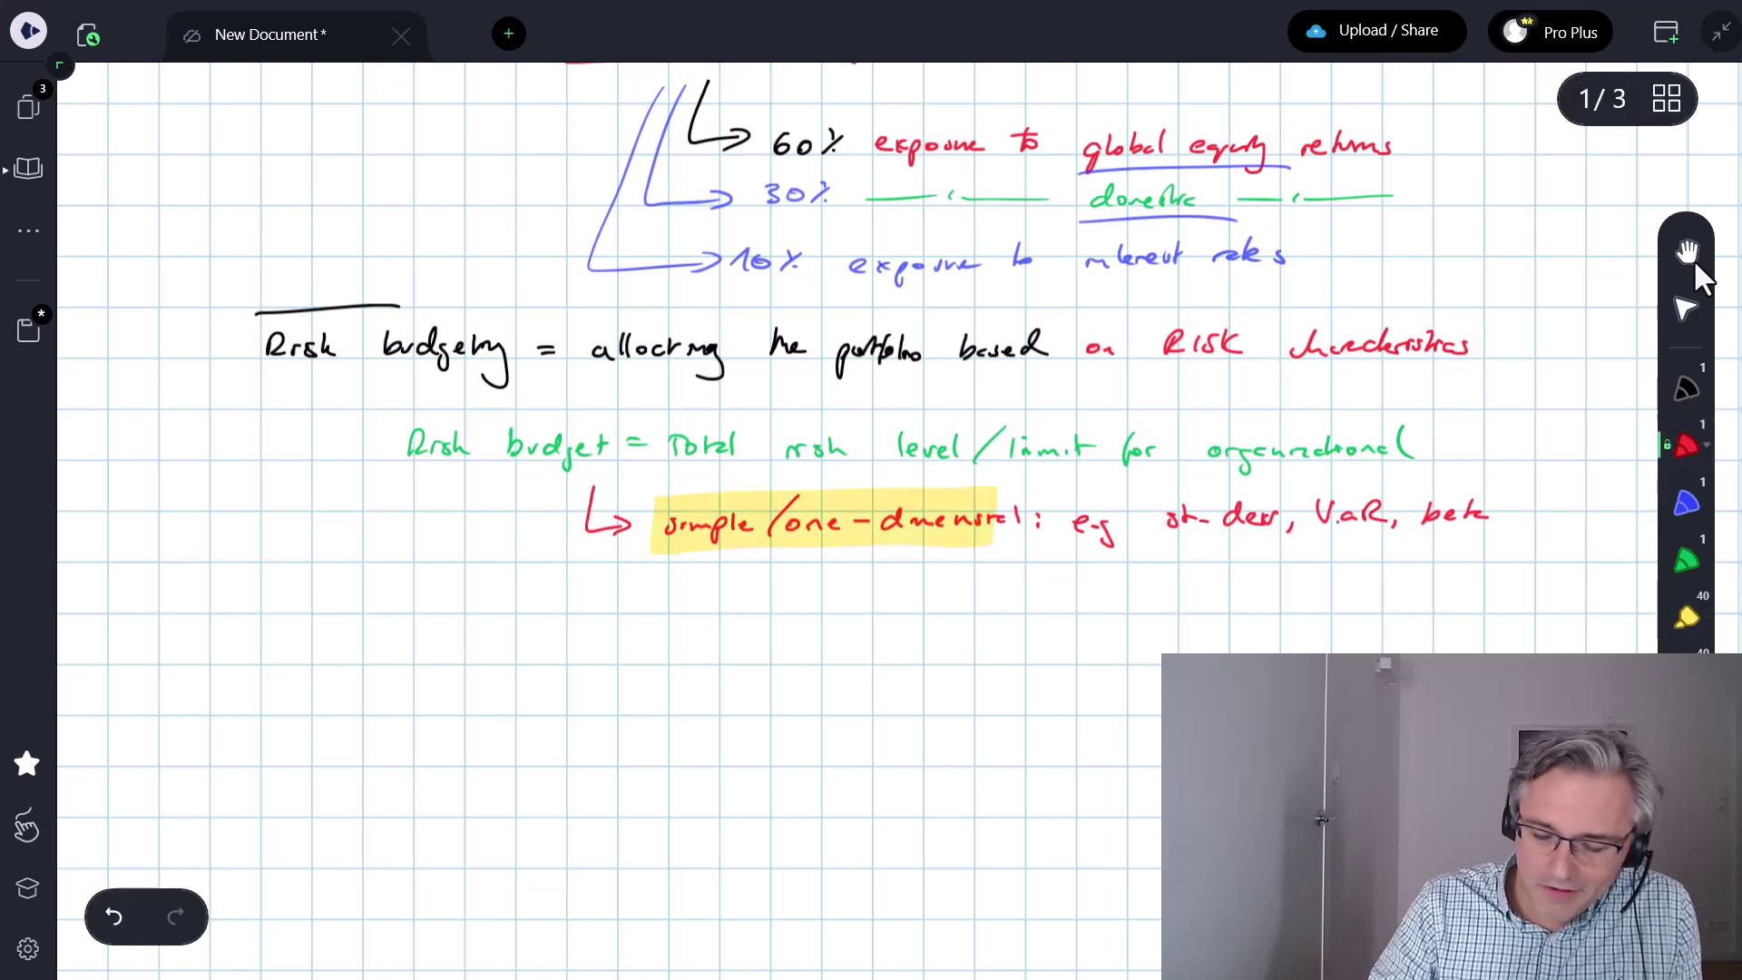
mouse_move(655, 545)
mouse_down()
mouse_move(752, 540)
mouse_move(698, 571)
mouse_move(733, 569)
mouse_up()
Write red 'or complex: based on' with an arrow from the green line.
mouse_move(655, 619)
mouse_down()
mouse_move(704, 645)
mouse_move(744, 626)
mouse_up()
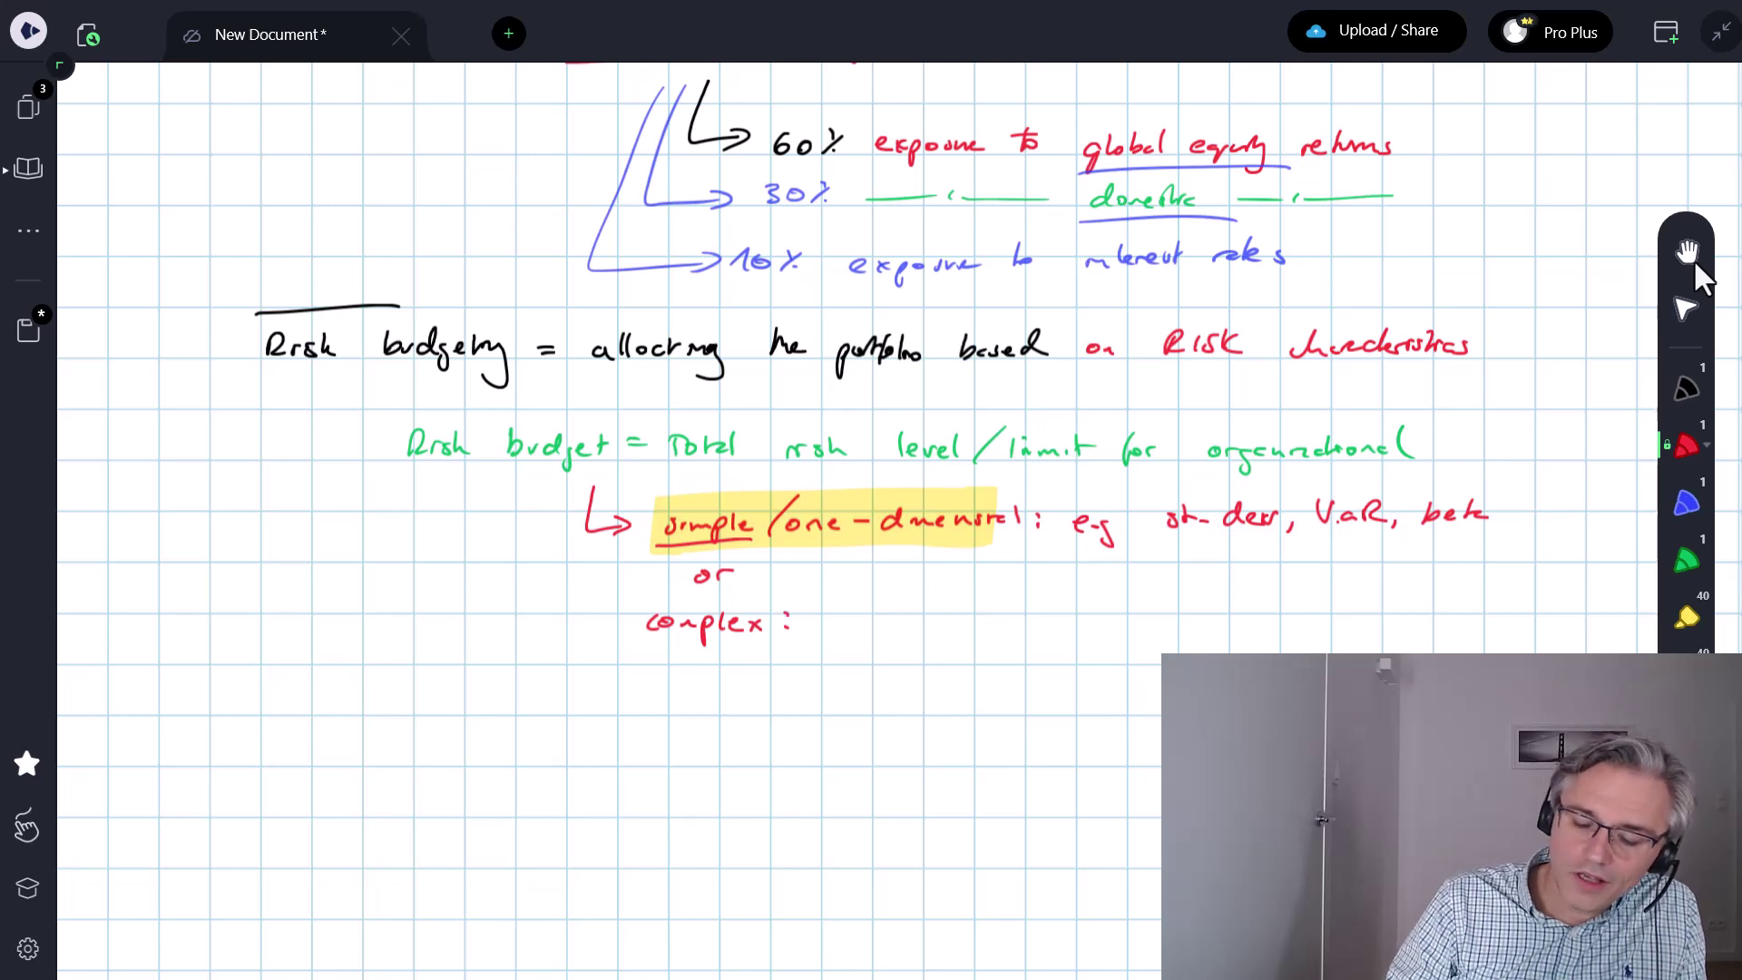
drag(552, 470, 595, 629)
mouse_move(823, 600)
mouse_down()
mouse_move(830, 626)
mouse_move(894, 598)
mouse_up()
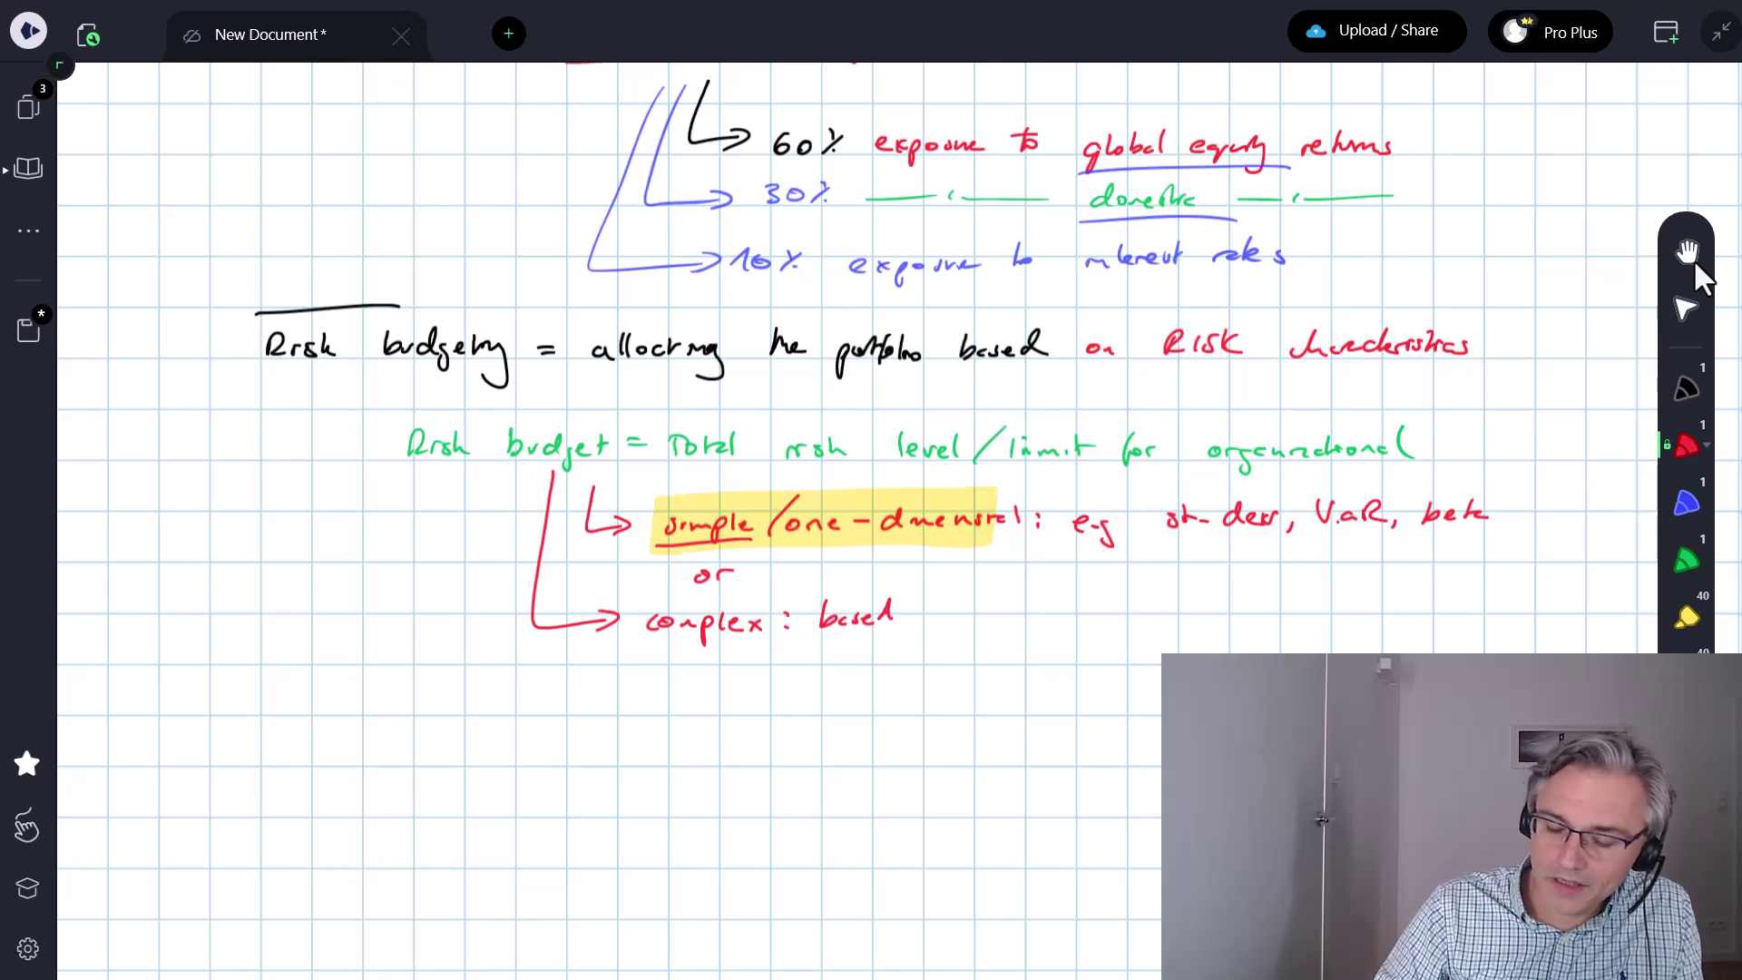
drag(939, 612, 928, 617)
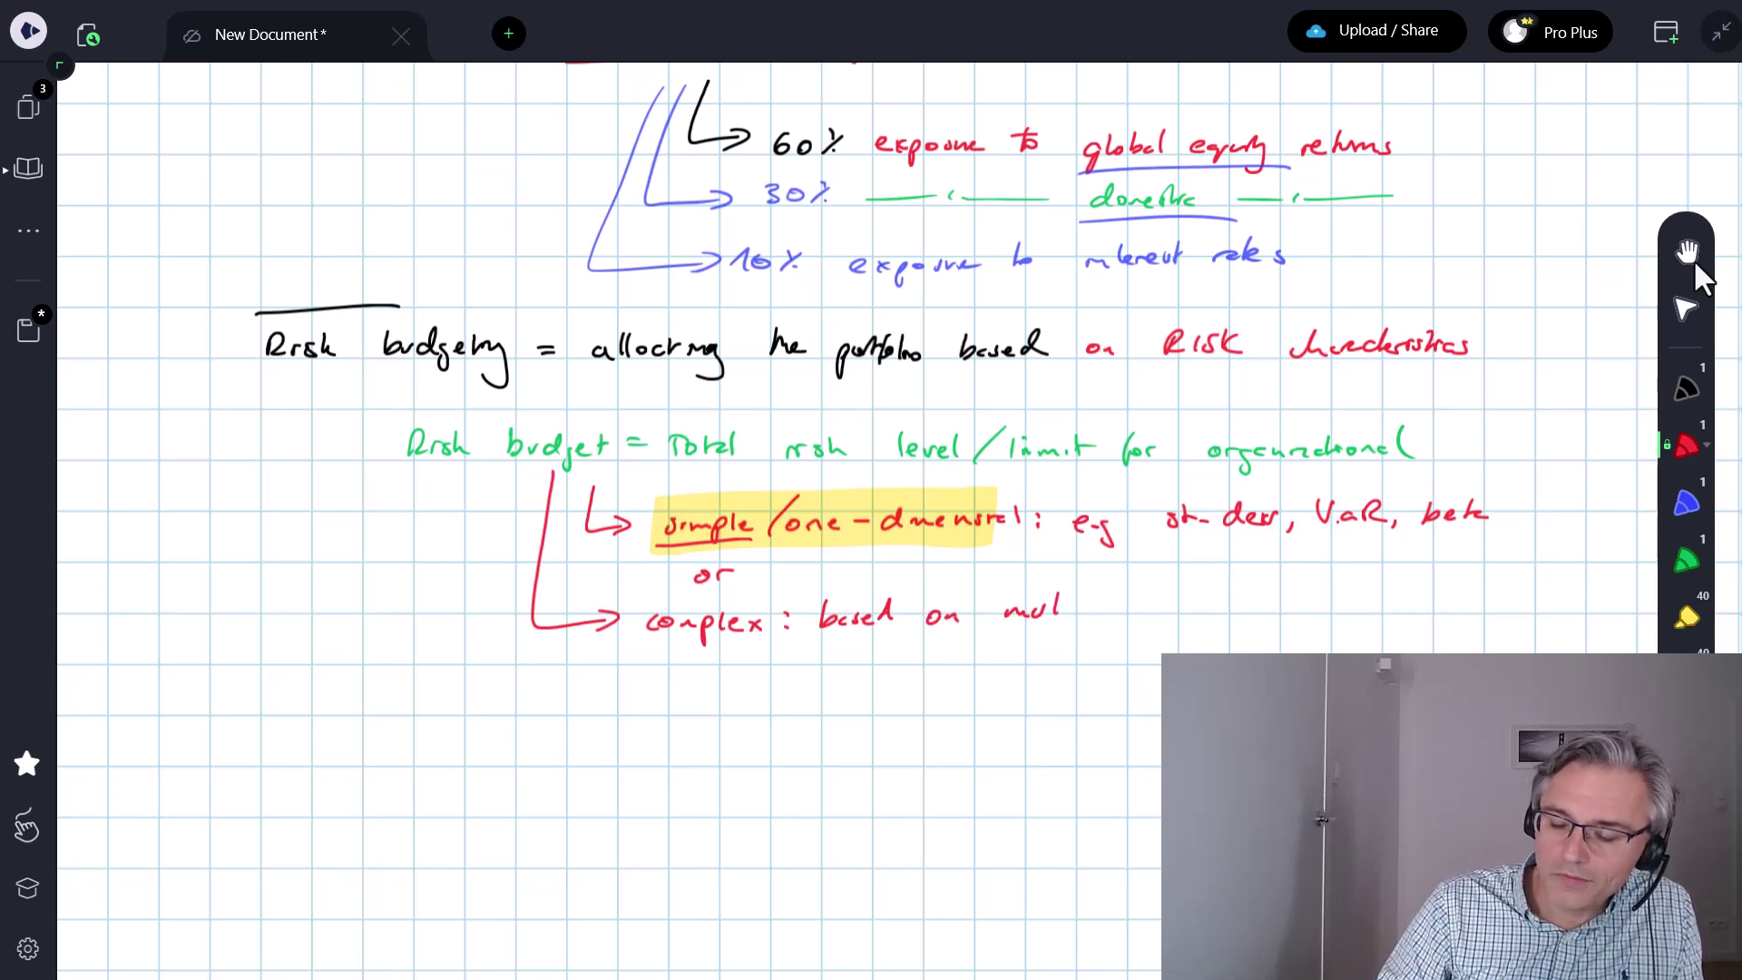
Finish the red line with 'multiple dimensions of risk'.
mouse_move(1059, 597)
mouse_down()
mouse_move(1082, 617)
mouse_move(1109, 594)
mouse_move(1331, 610)
mouse_up()
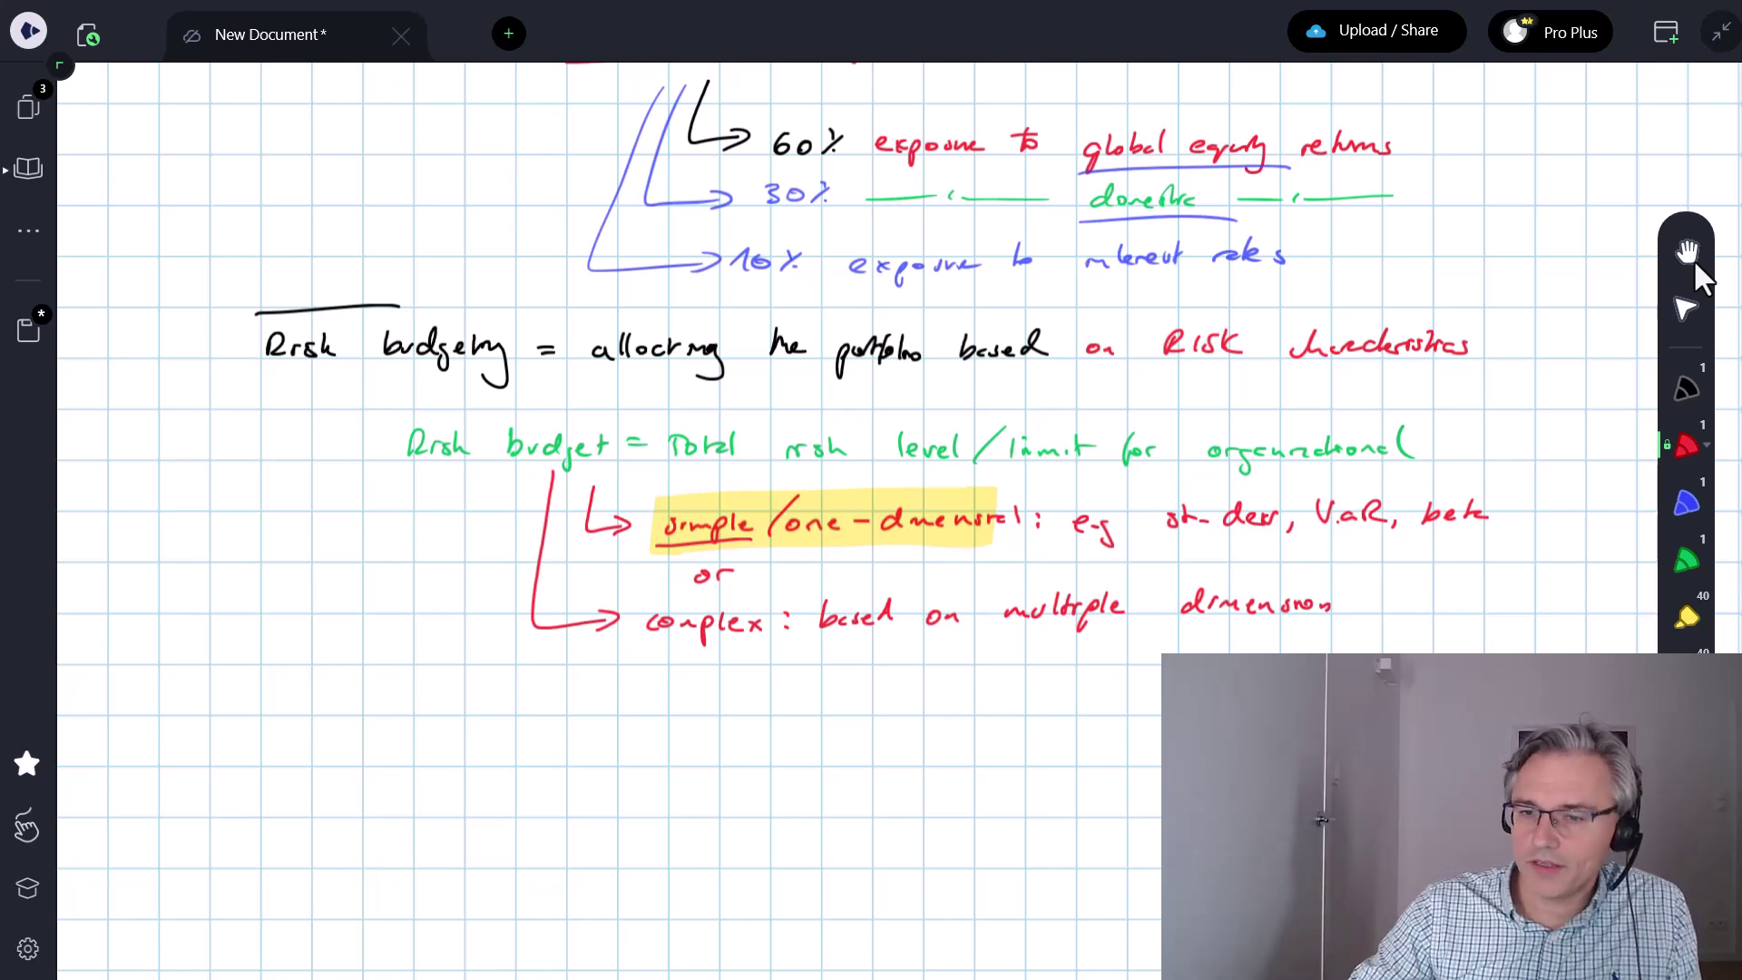
drag(1337, 600, 1343, 612)
mouse_move(1408, 579)
mouse_down()
mouse_move(1379, 622)
mouse_move(1466, 611)
mouse_up()
click(1428, 609)
drag(1470, 586, 1489, 614)
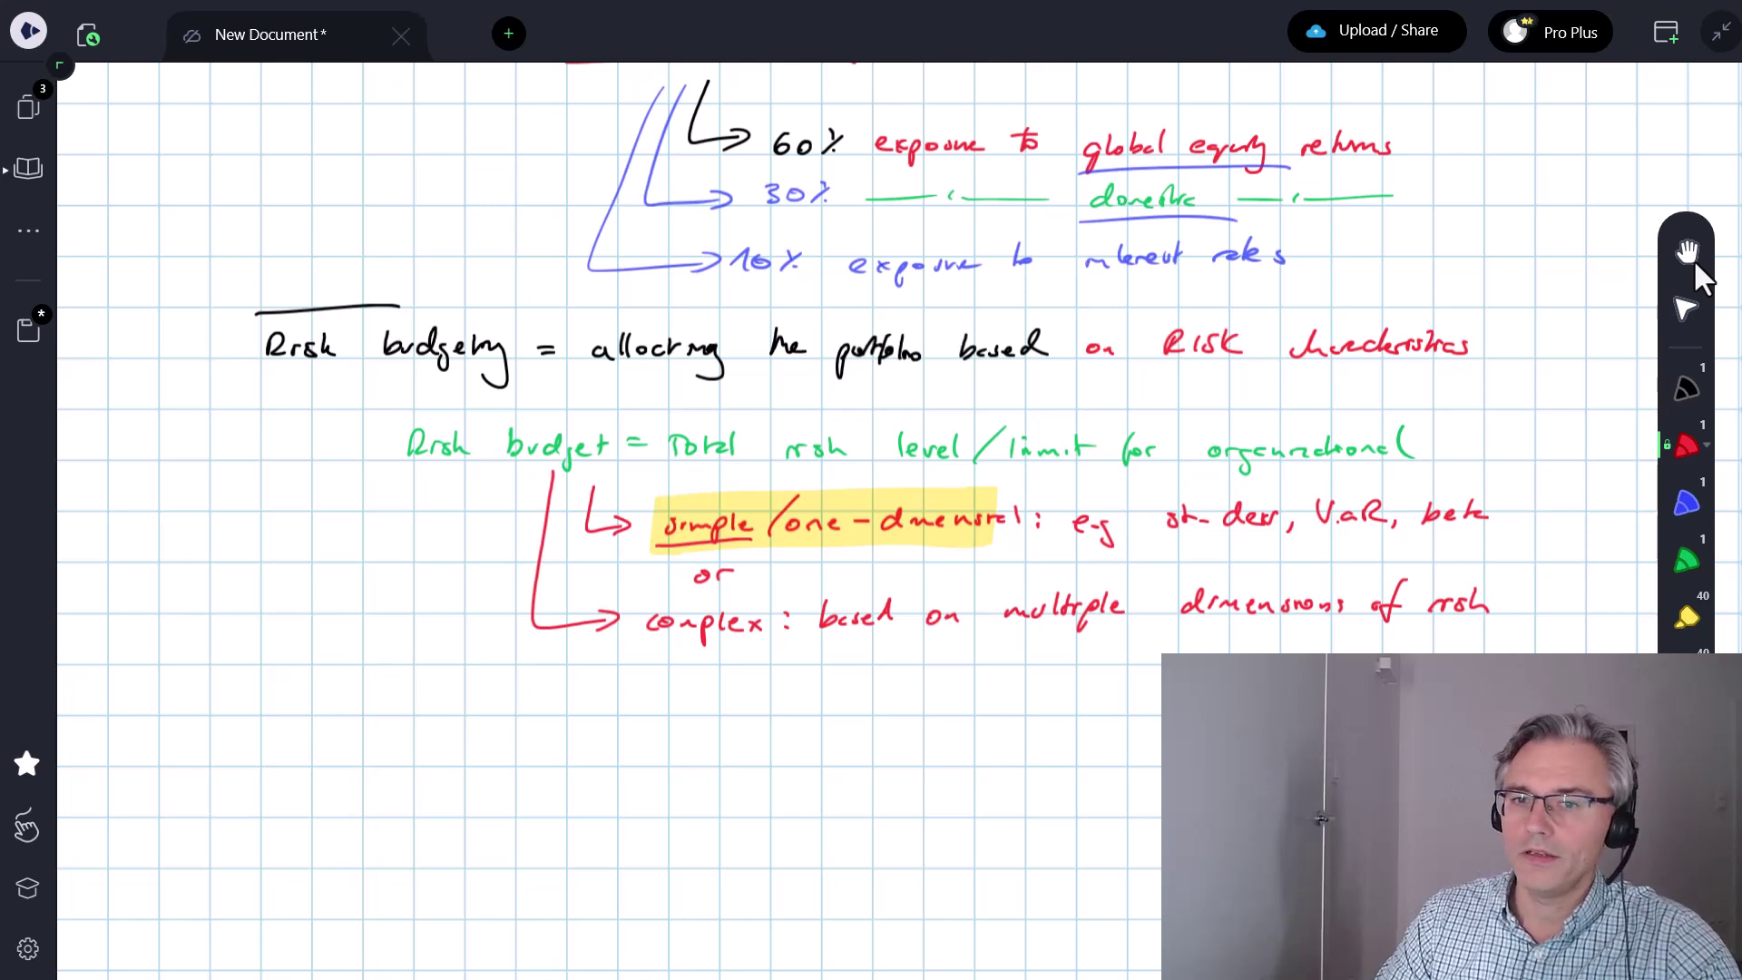
click(1683, 398)
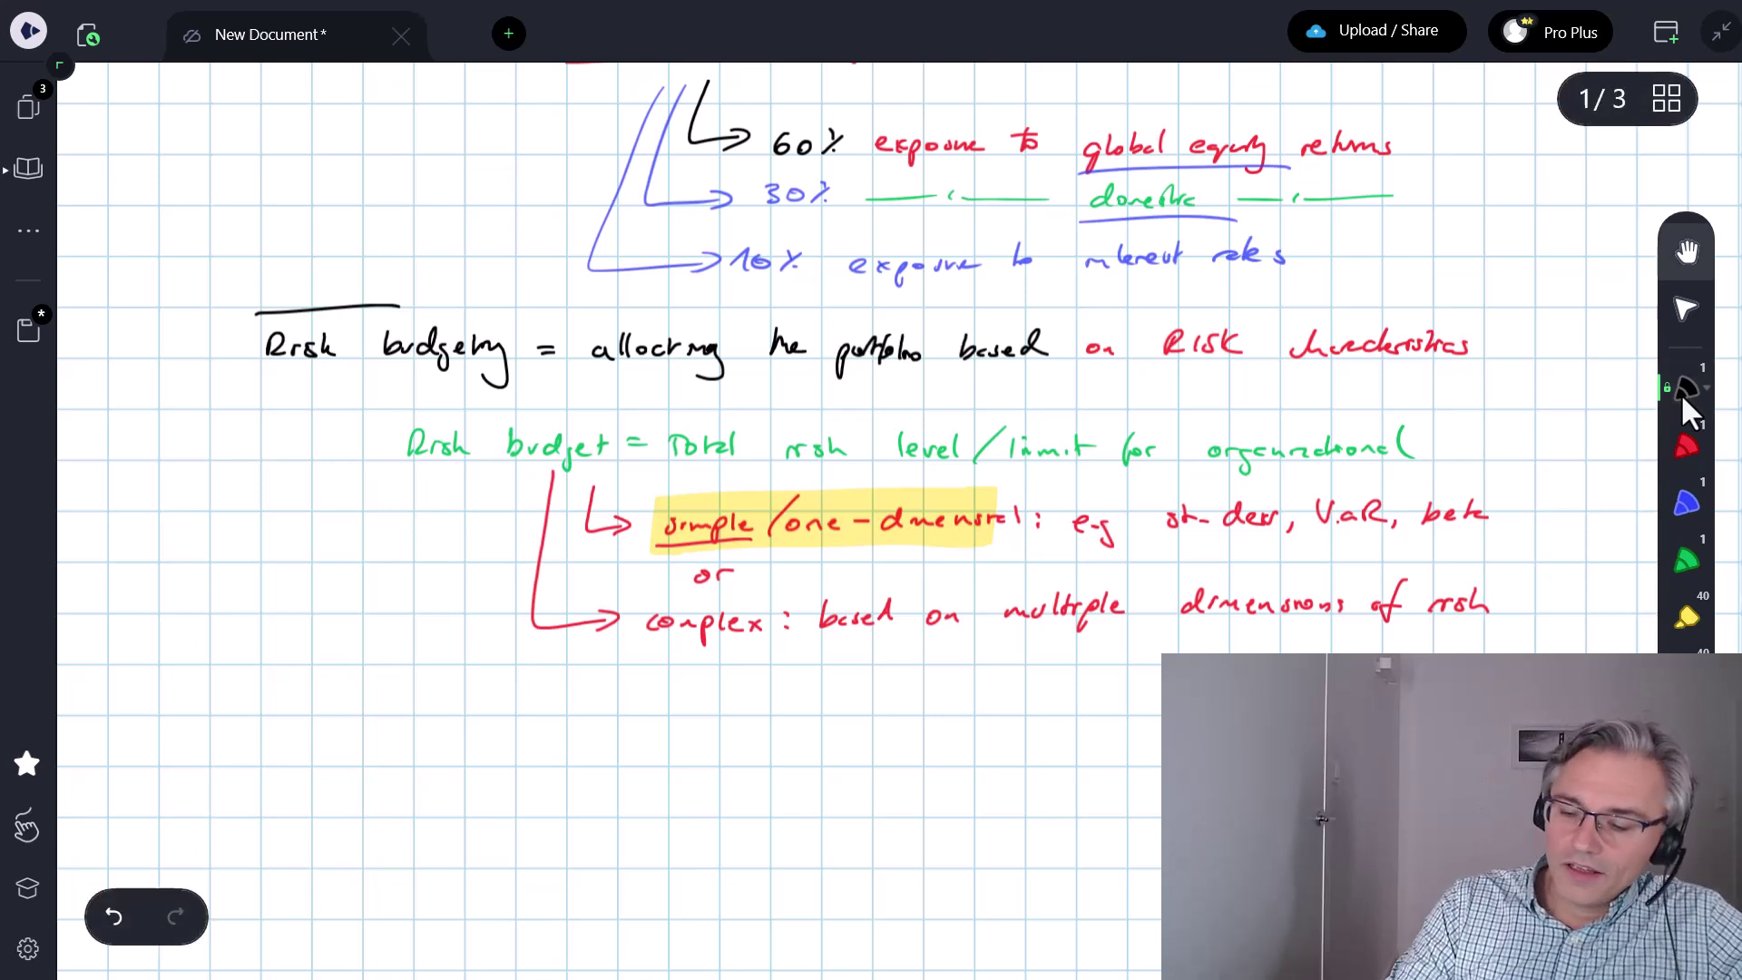
Write the green heading 'Benefits of risk budgeting' further down the page.
scroll(907, 454, down, 5)
key(4)
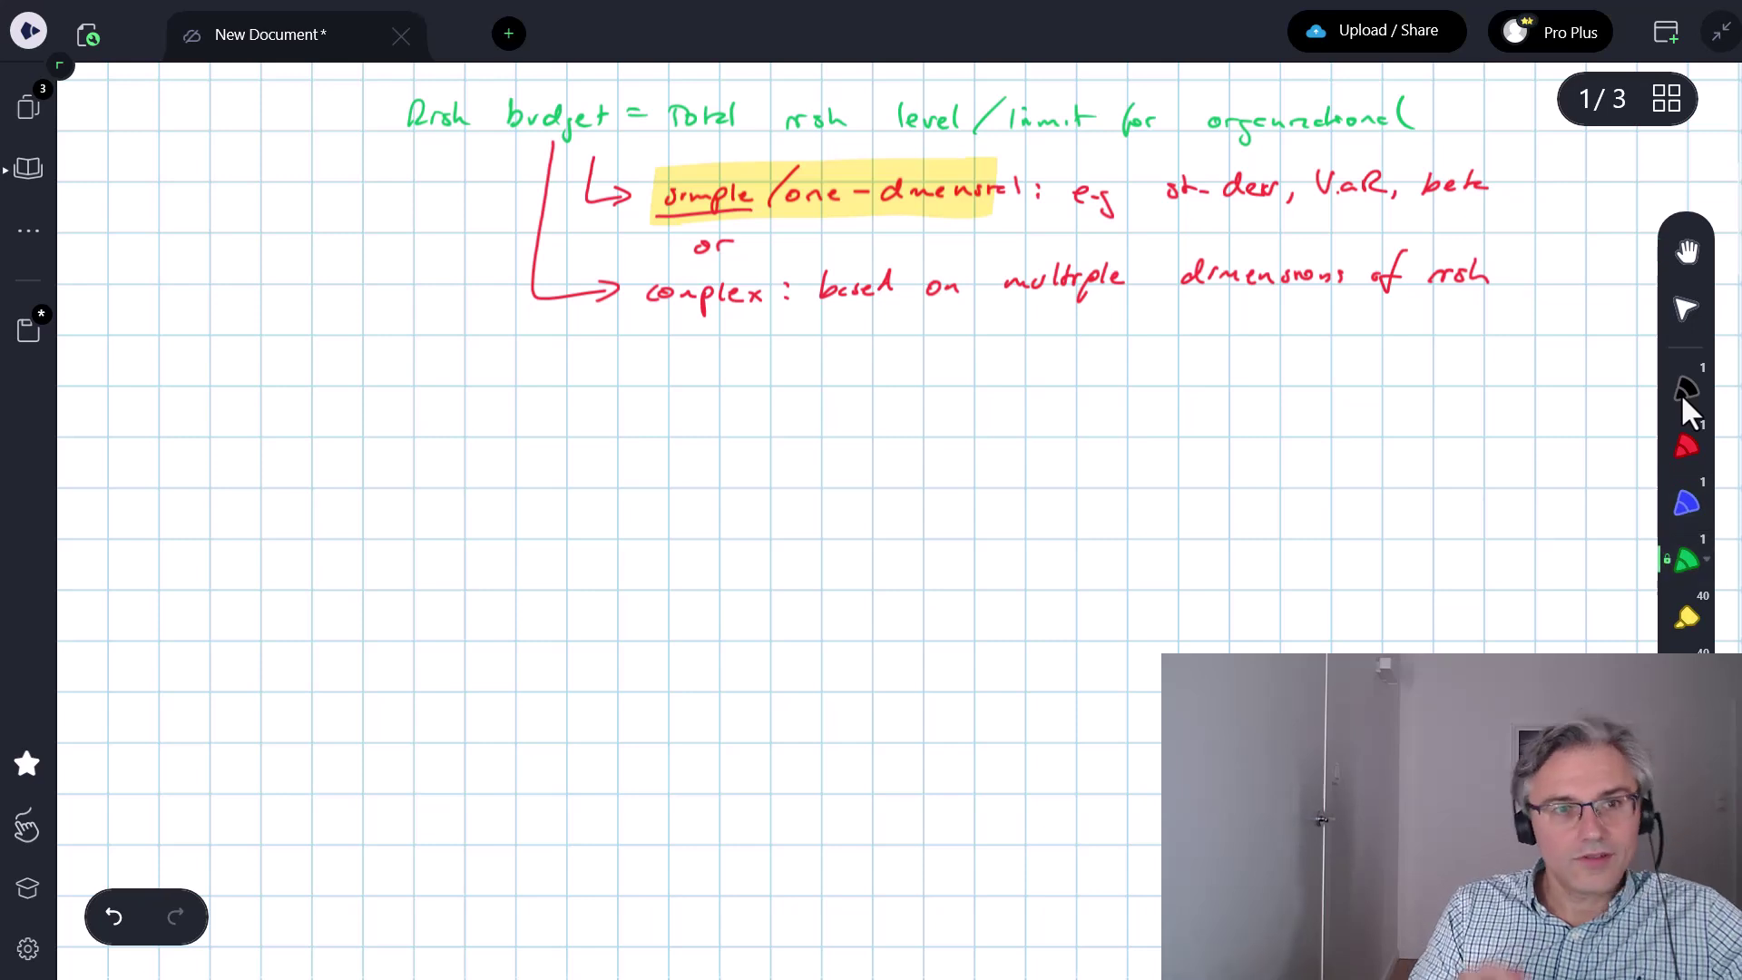
drag(230, 421, 332, 435)
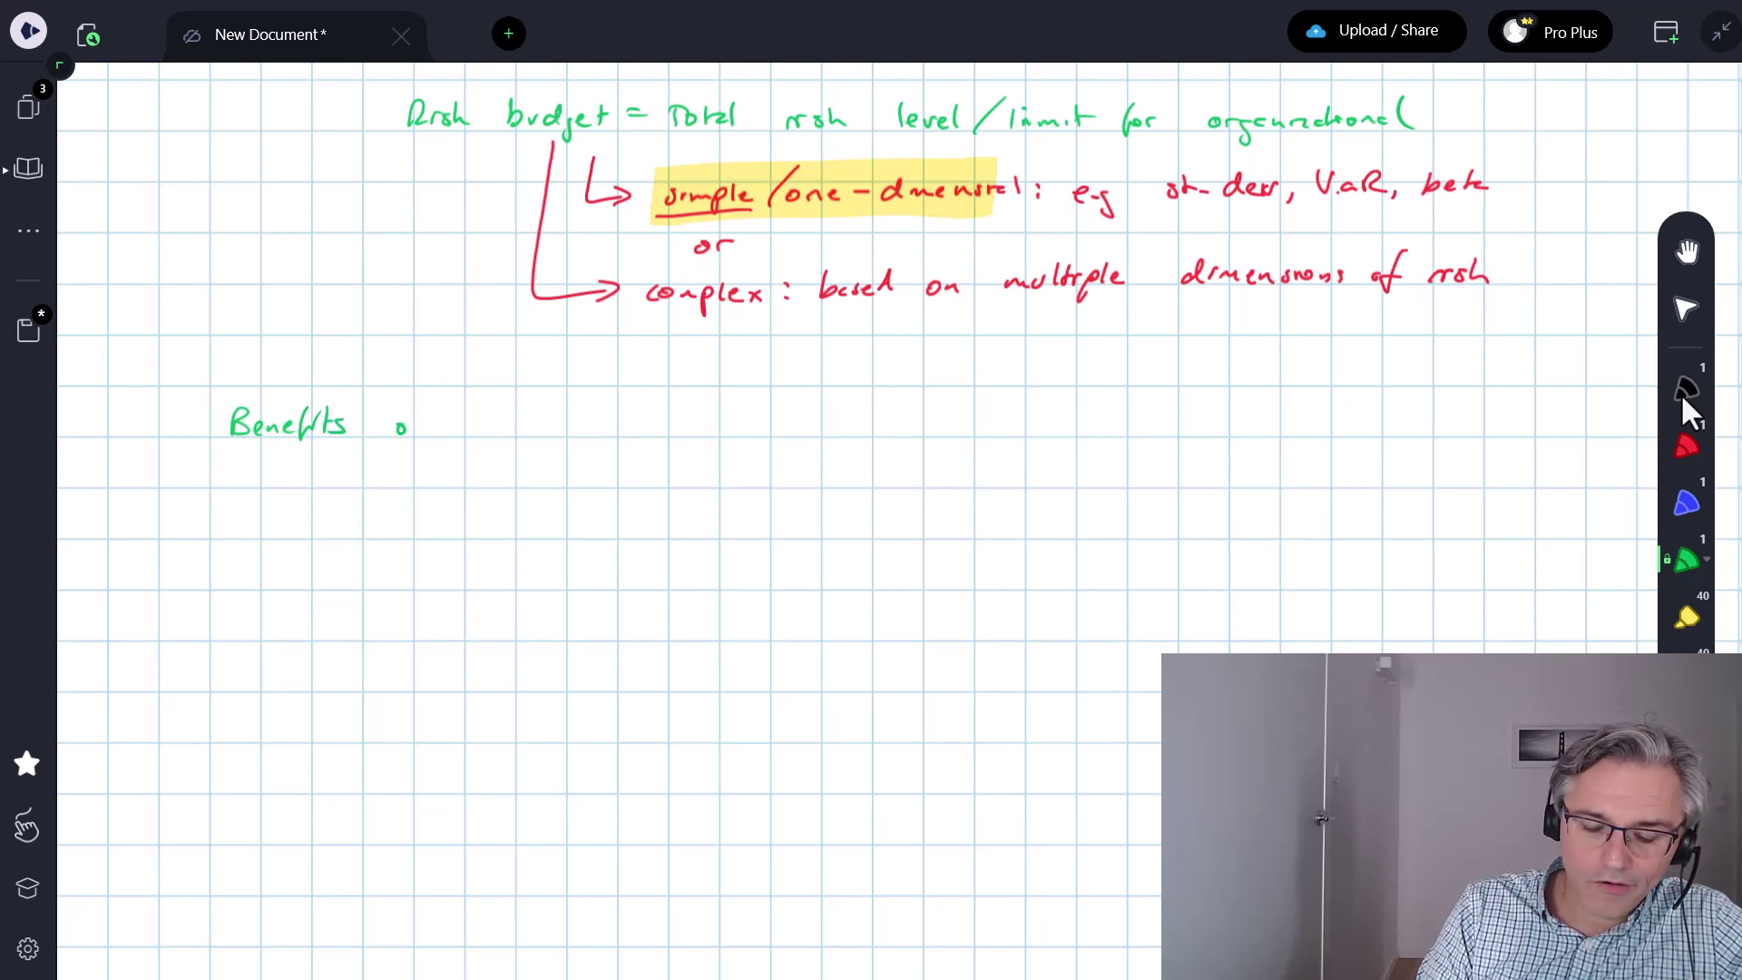
drag(423, 405, 412, 450)
mouse_move(408, 432)
mouse_down()
mouse_move(590, 433)
mouse_move(617, 408)
mouse_move(622, 451)
mouse_move(673, 420)
mouse_move(707, 426)
mouse_move(697, 459)
mouse_up()
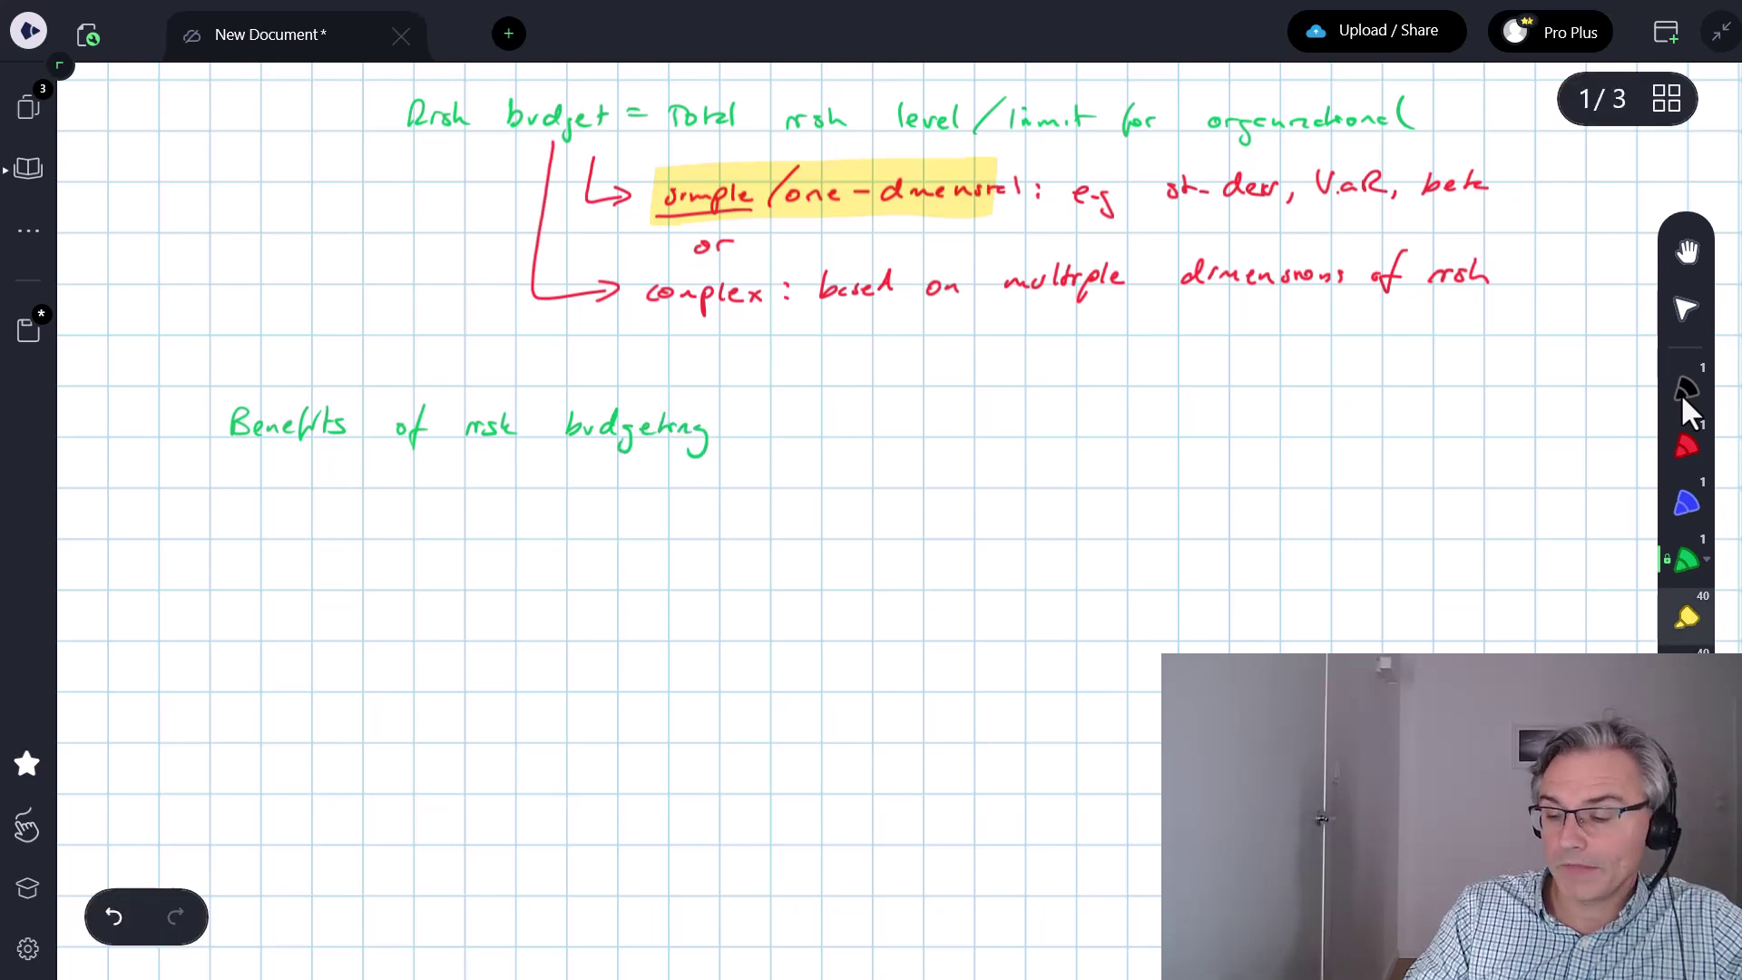
Highlight the 'Benefits of risk budgeting' heading in yellow.
key(h)
drag(223, 426, 737, 426)
click(1685, 399)
key(4)
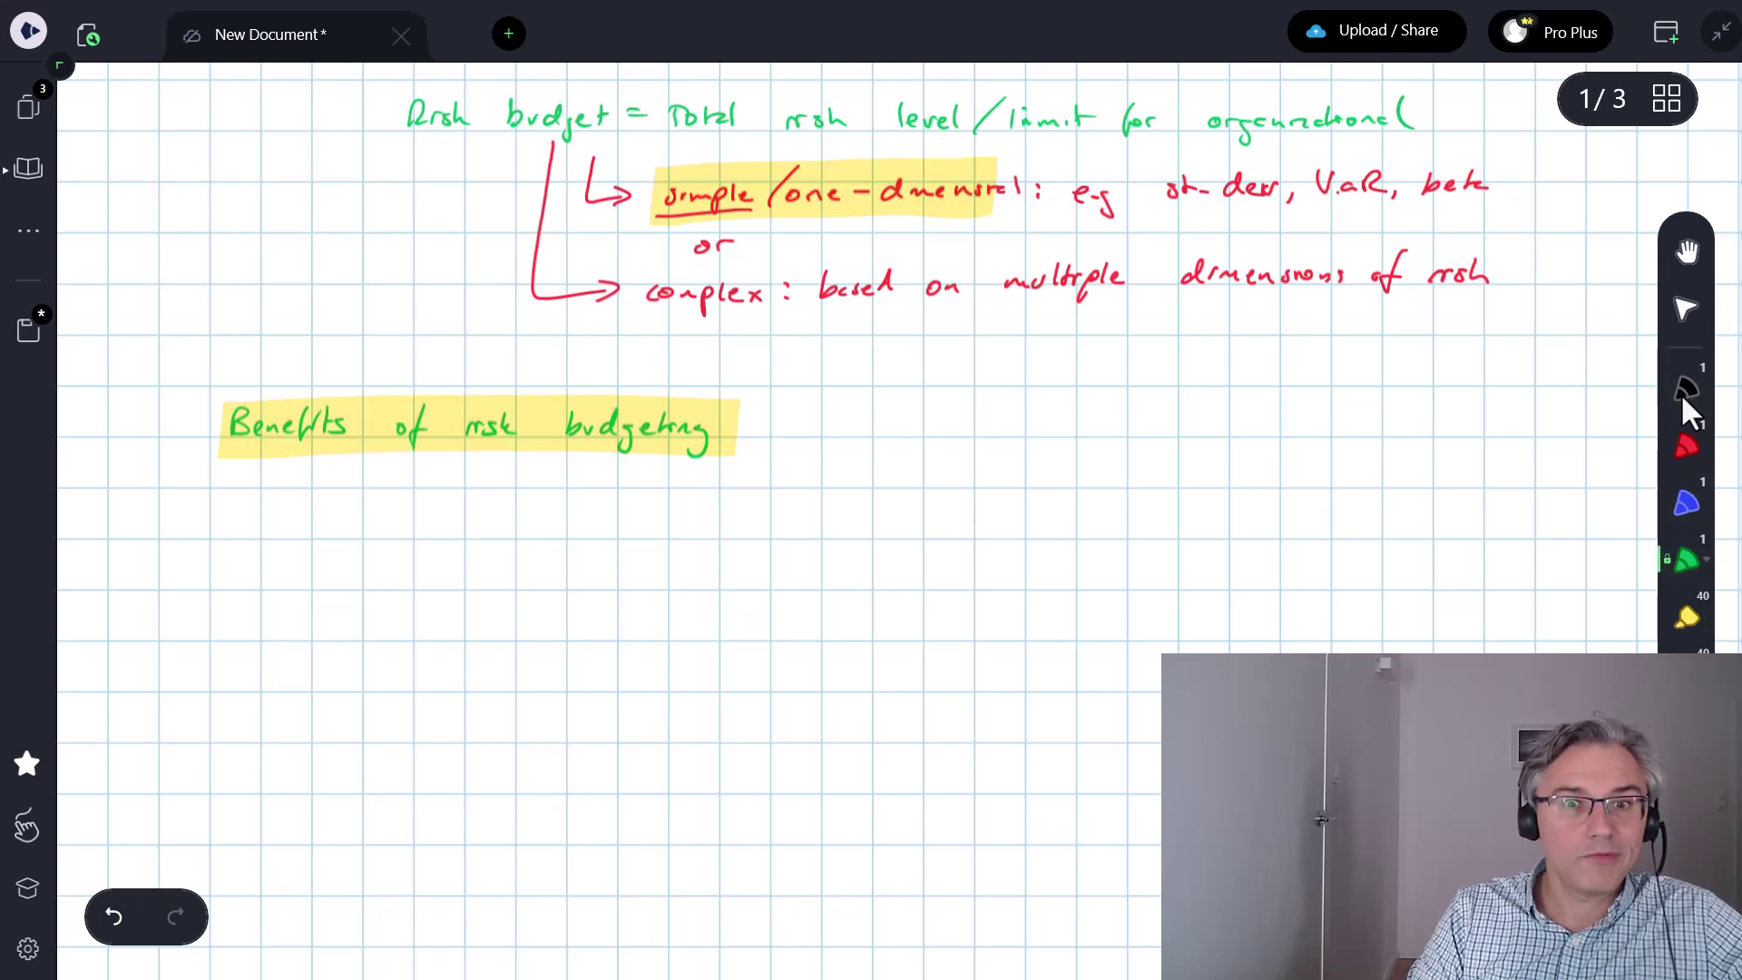
Write the first blue benefit '-> forces risk trade-offs'.
key(3)
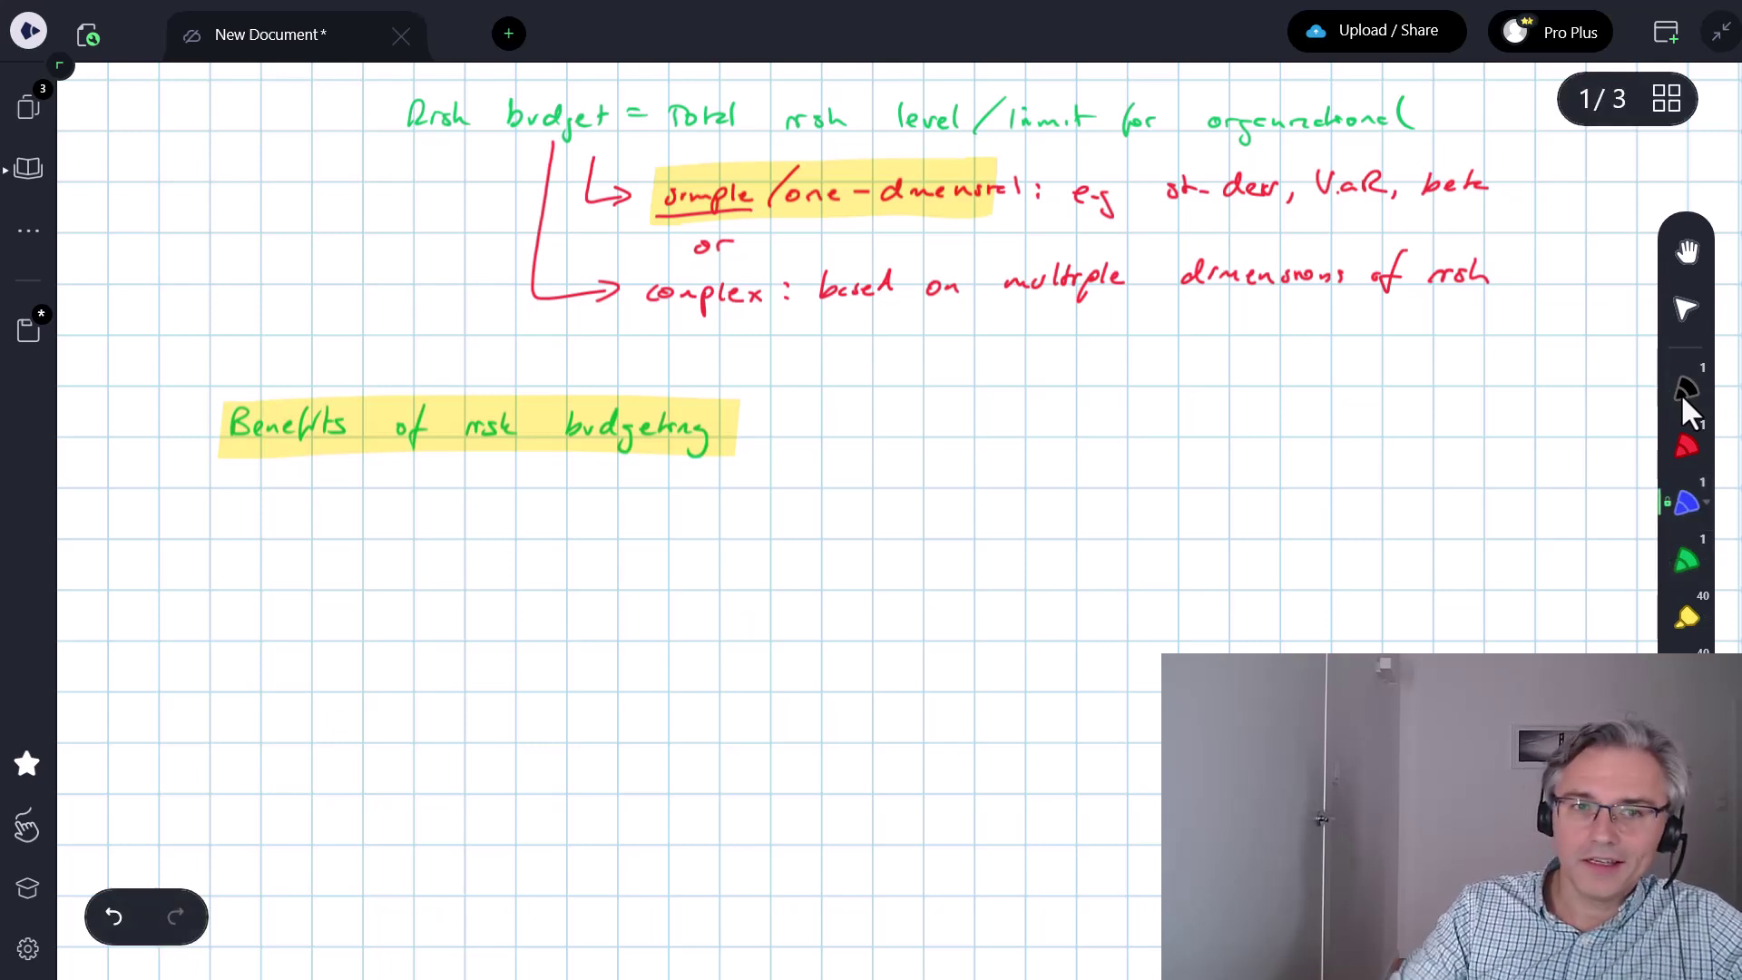
mouse_move(291, 517)
mouse_down()
mouse_move(348, 547)
mouse_move(408, 525)
mouse_up()
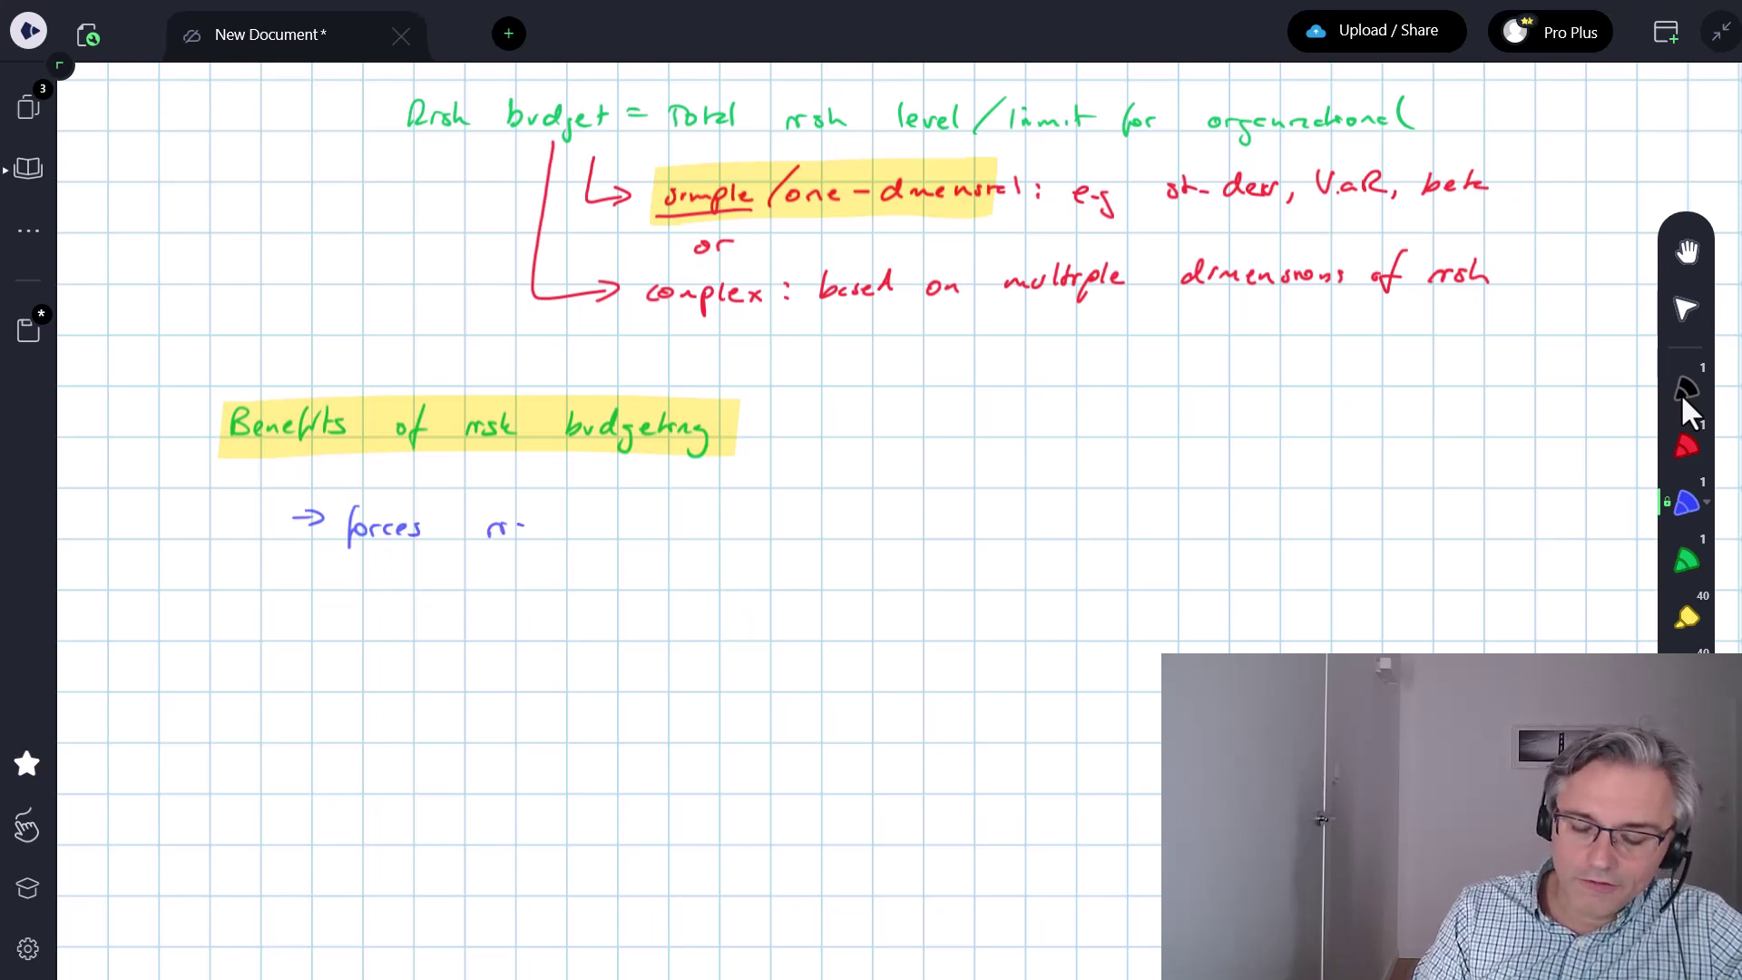
drag(518, 529, 736, 537)
drag(772, 509, 765, 547)
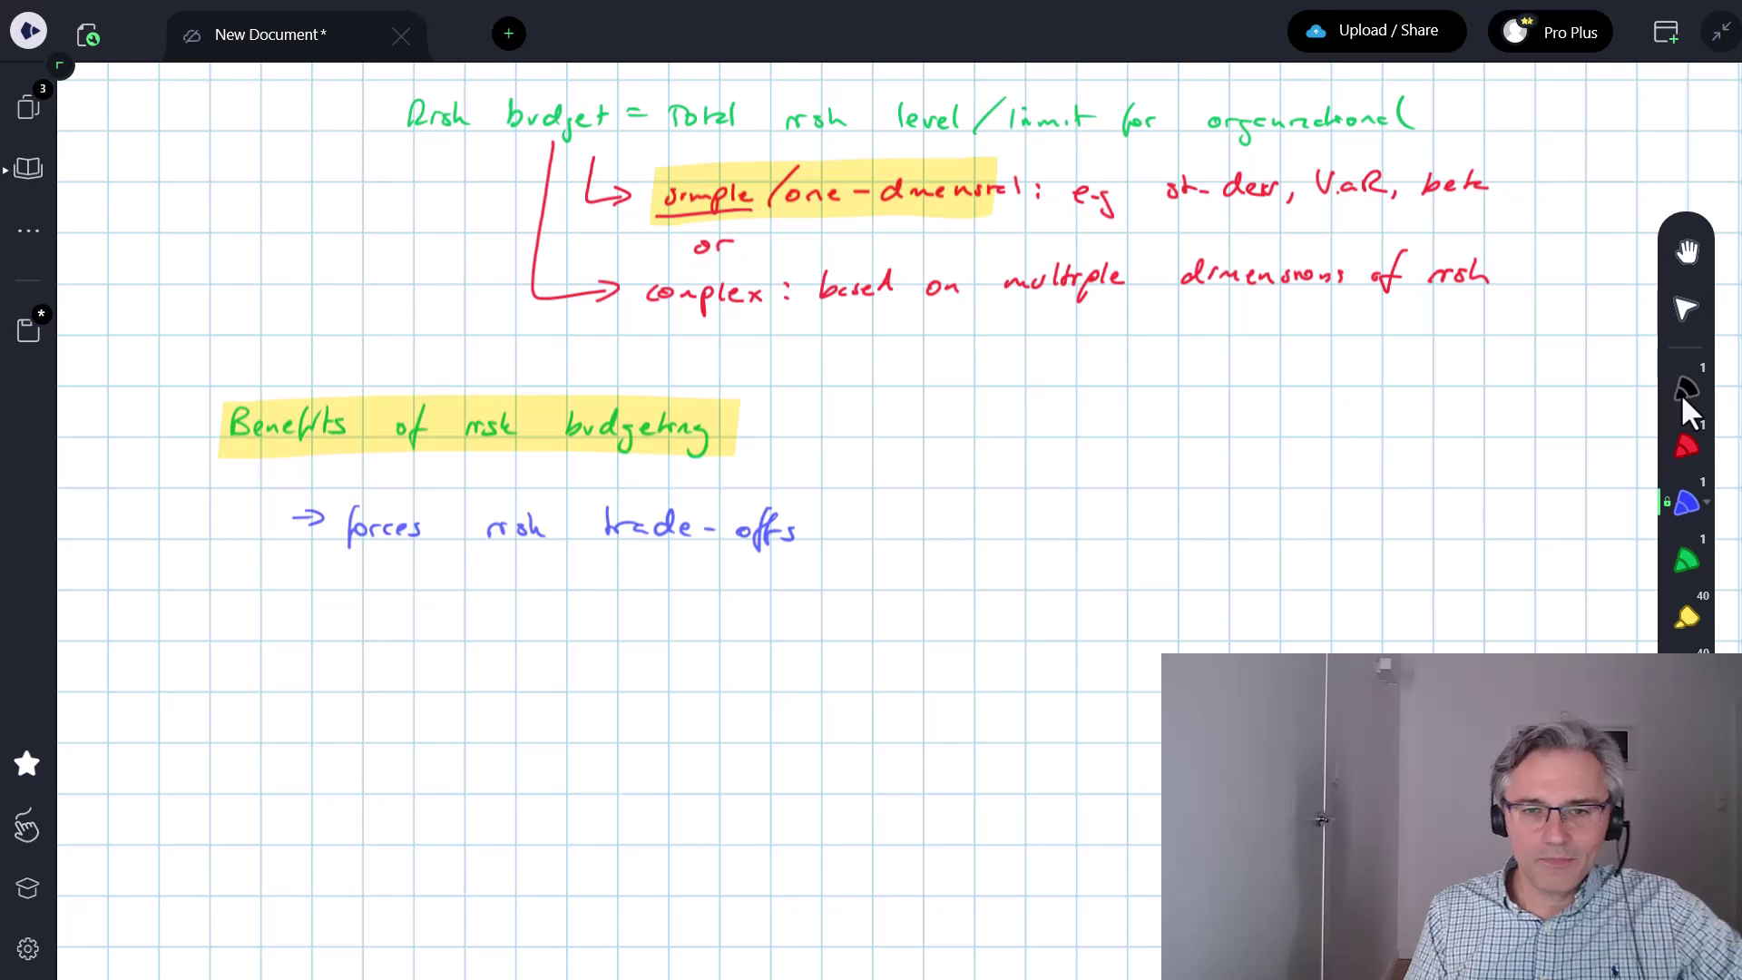
Write the second blue benefit 'supports culture where risk is considered in all decisions'.
mouse_move(287, 614)
mouse_down()
mouse_move(367, 635)
mouse_move(408, 612)
mouse_up()
mouse_move(410, 618)
mouse_down()
mouse_move(420, 604)
mouse_move(428, 621)
mouse_up()
mouse_move(440, 606)
mouse_down()
mouse_move(433, 621)
mouse_move(706, 599)
mouse_up()
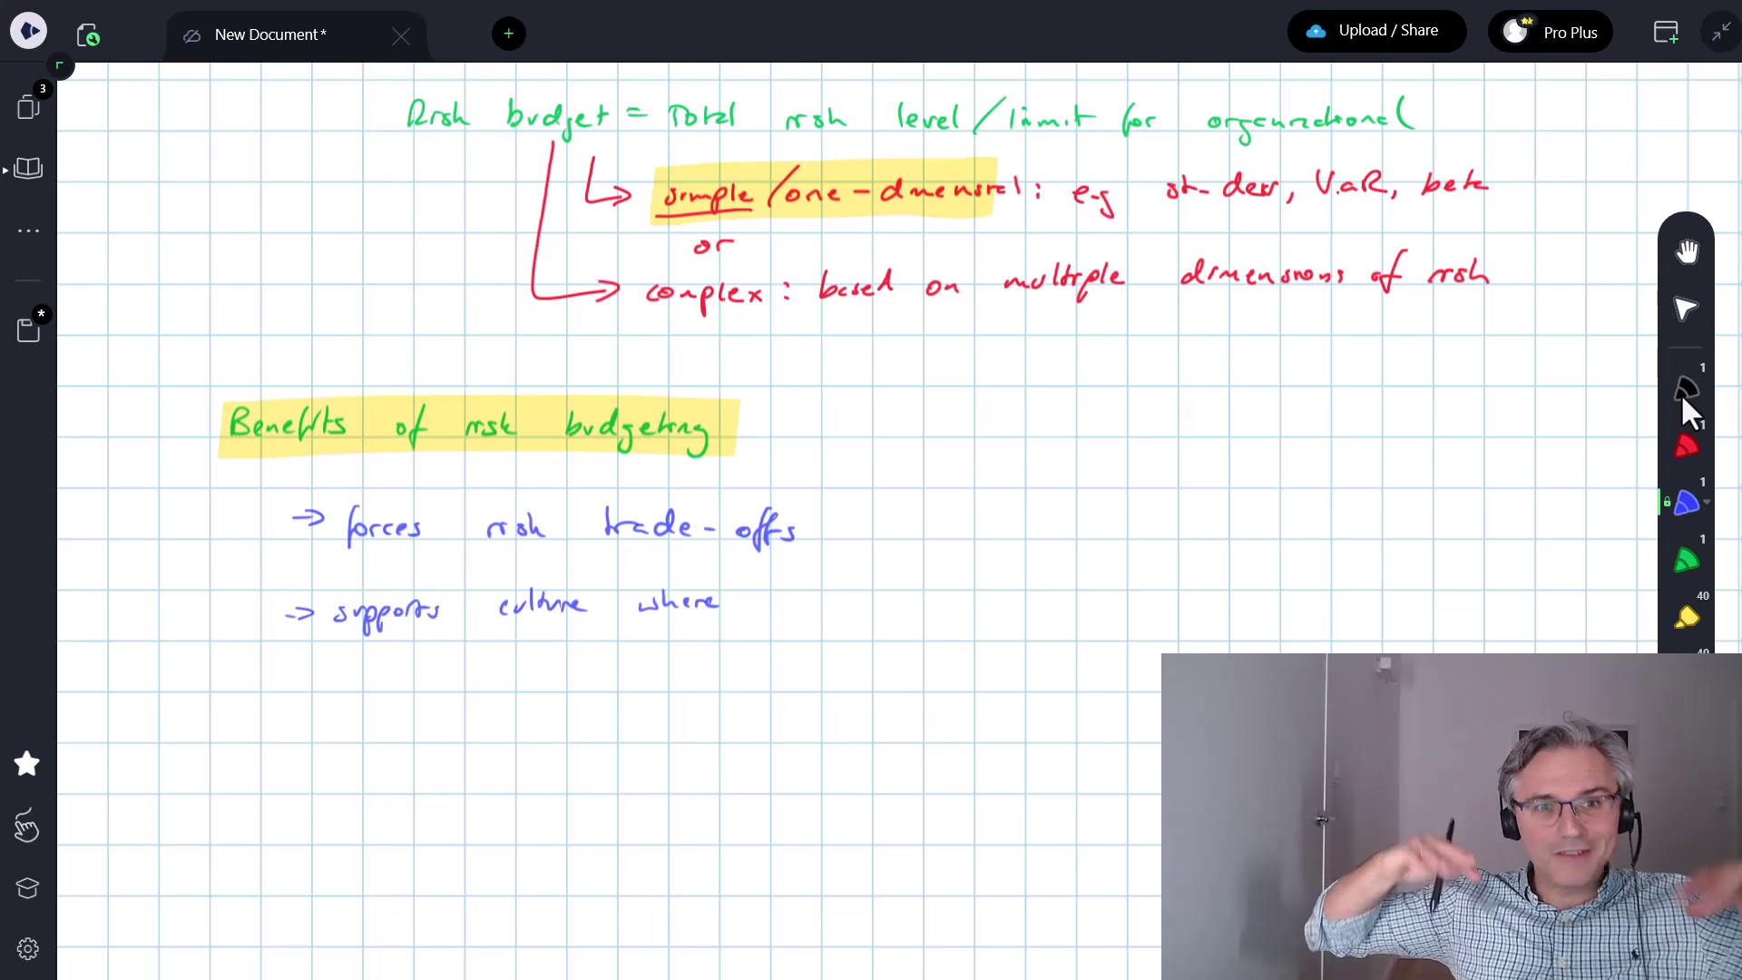
drag(771, 610, 893, 598)
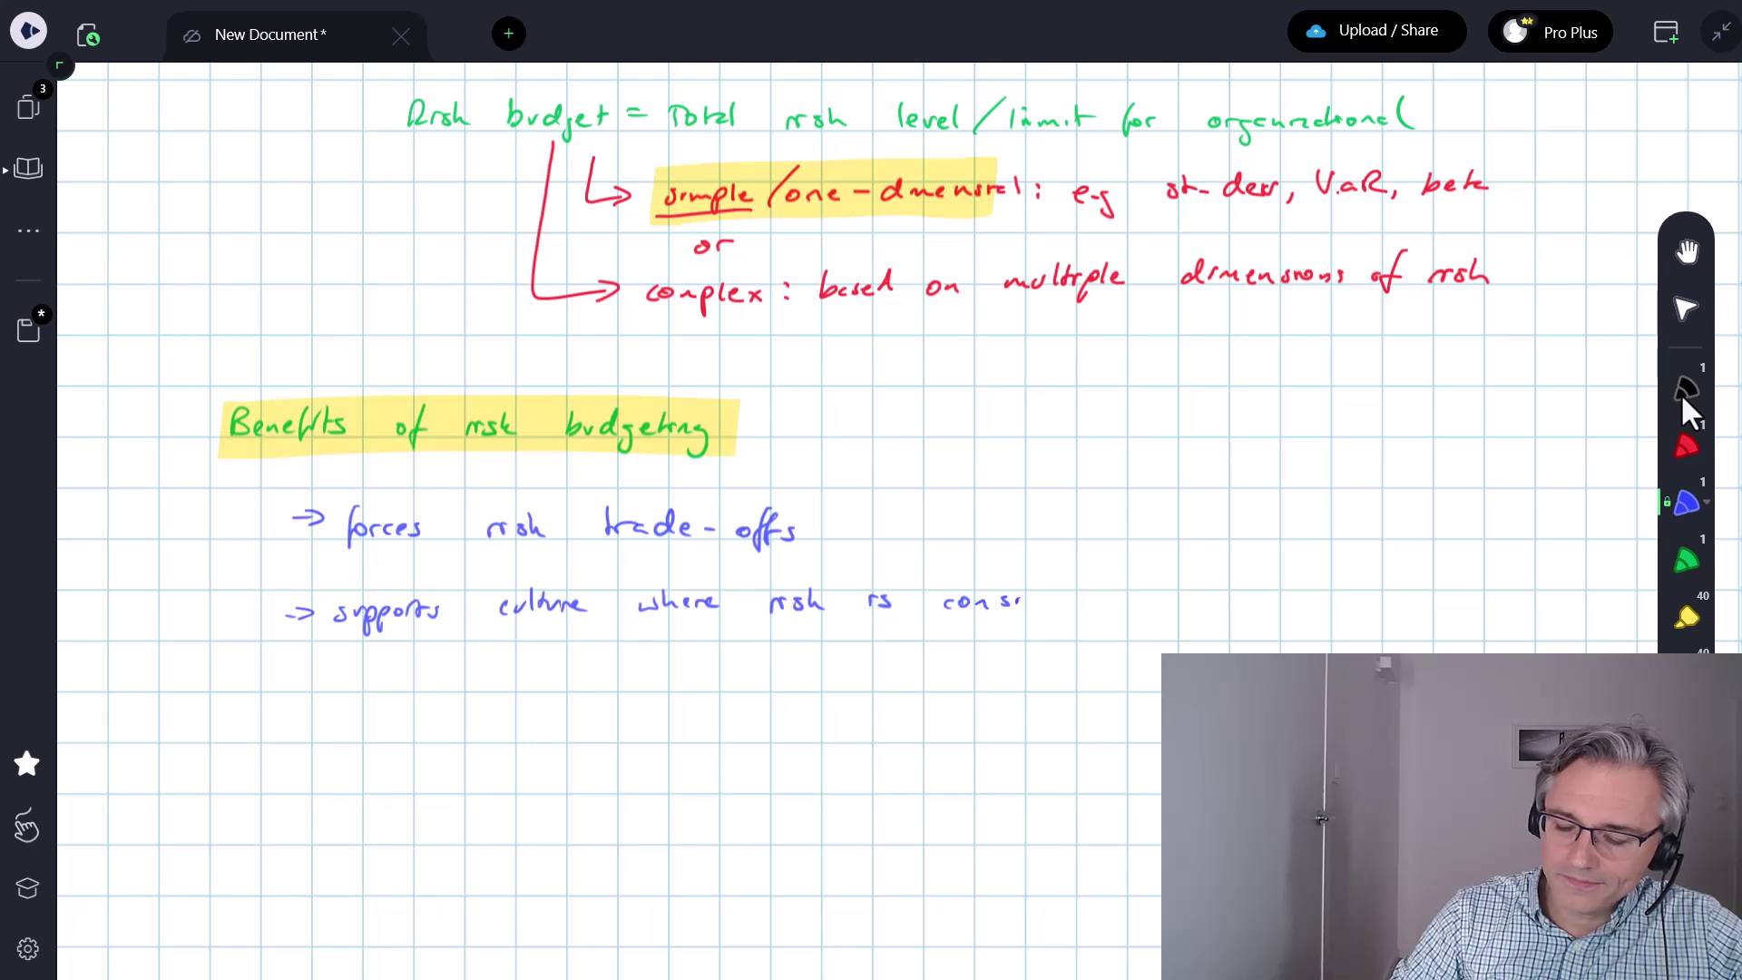
drag(1045, 597, 1087, 604)
mouse_move(1101, 599)
mouse_down()
mouse_move(1105, 584)
mouse_move(1176, 595)
mouse_up()
drag(1210, 599, 1240, 578)
mouse_move(1244, 598)
mouse_down()
mouse_move(1250, 578)
mouse_move(1322, 575)
mouse_move(1350, 596)
mouse_up()
drag(1367, 586, 1395, 585)
drag(1401, 586, 1466, 588)
Bracket both benefits with a black brace and arrow leading to 'OUTCOME'.
scroll(1683, 399, down, 2)
click(1685, 390)
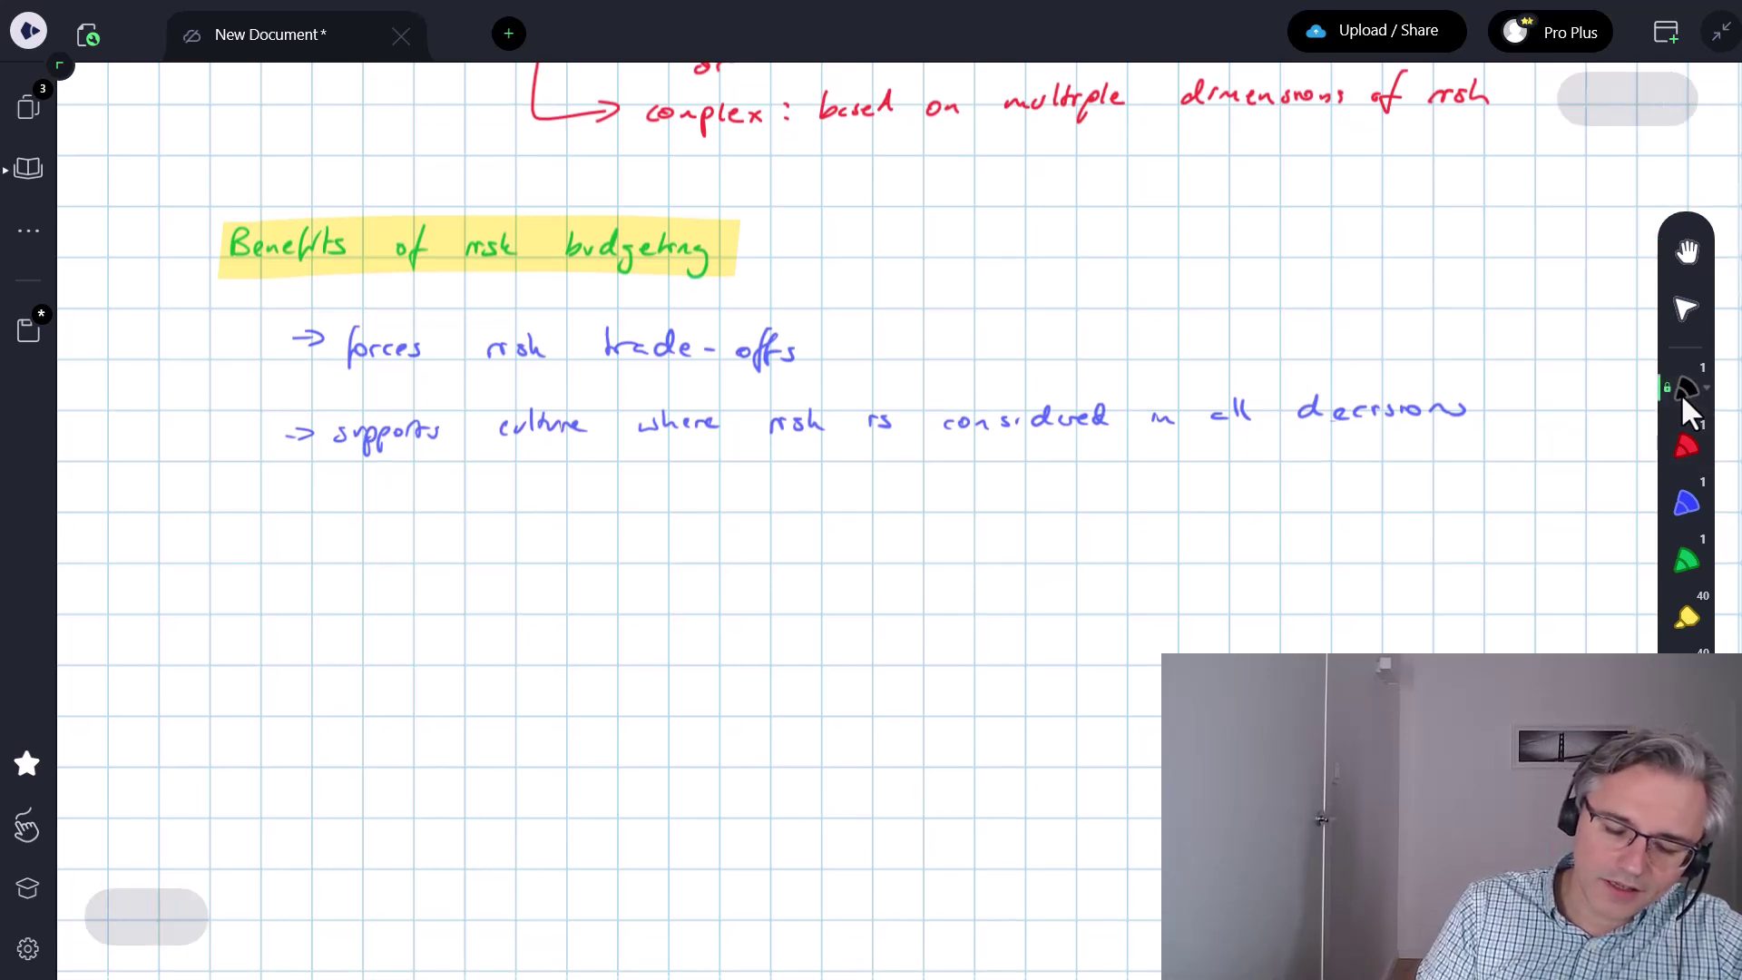
mouse_move(267, 427)
mouse_down()
mouse_move(227, 530)
mouse_move(272, 545)
mouse_move(252, 565)
mouse_up()
drag(283, 336, 273, 449)
mouse_move(302, 546)
mouse_down()
mouse_move(289, 557)
mouse_move(427, 559)
mouse_up()
Underline 'OUTCOME:' in green and write 'choosing investments with' after it.
click(1687, 560)
drag(277, 583, 425, 578)
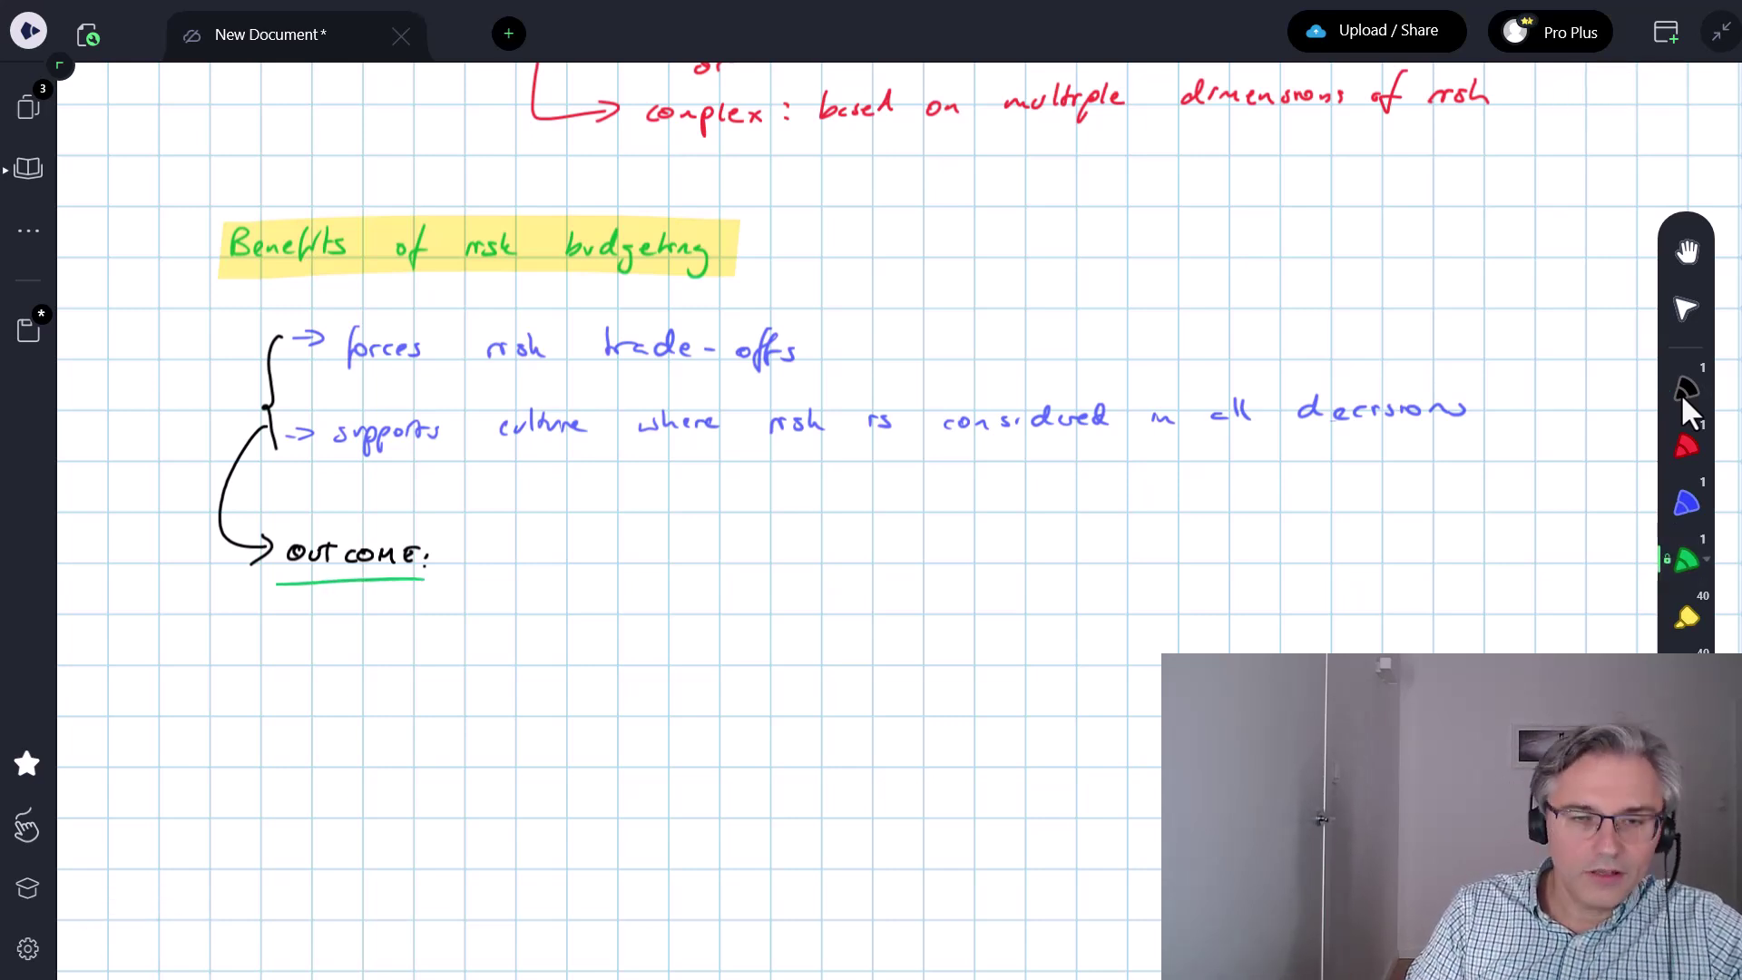
drag(495, 550, 502, 563)
drag(514, 551, 568, 586)
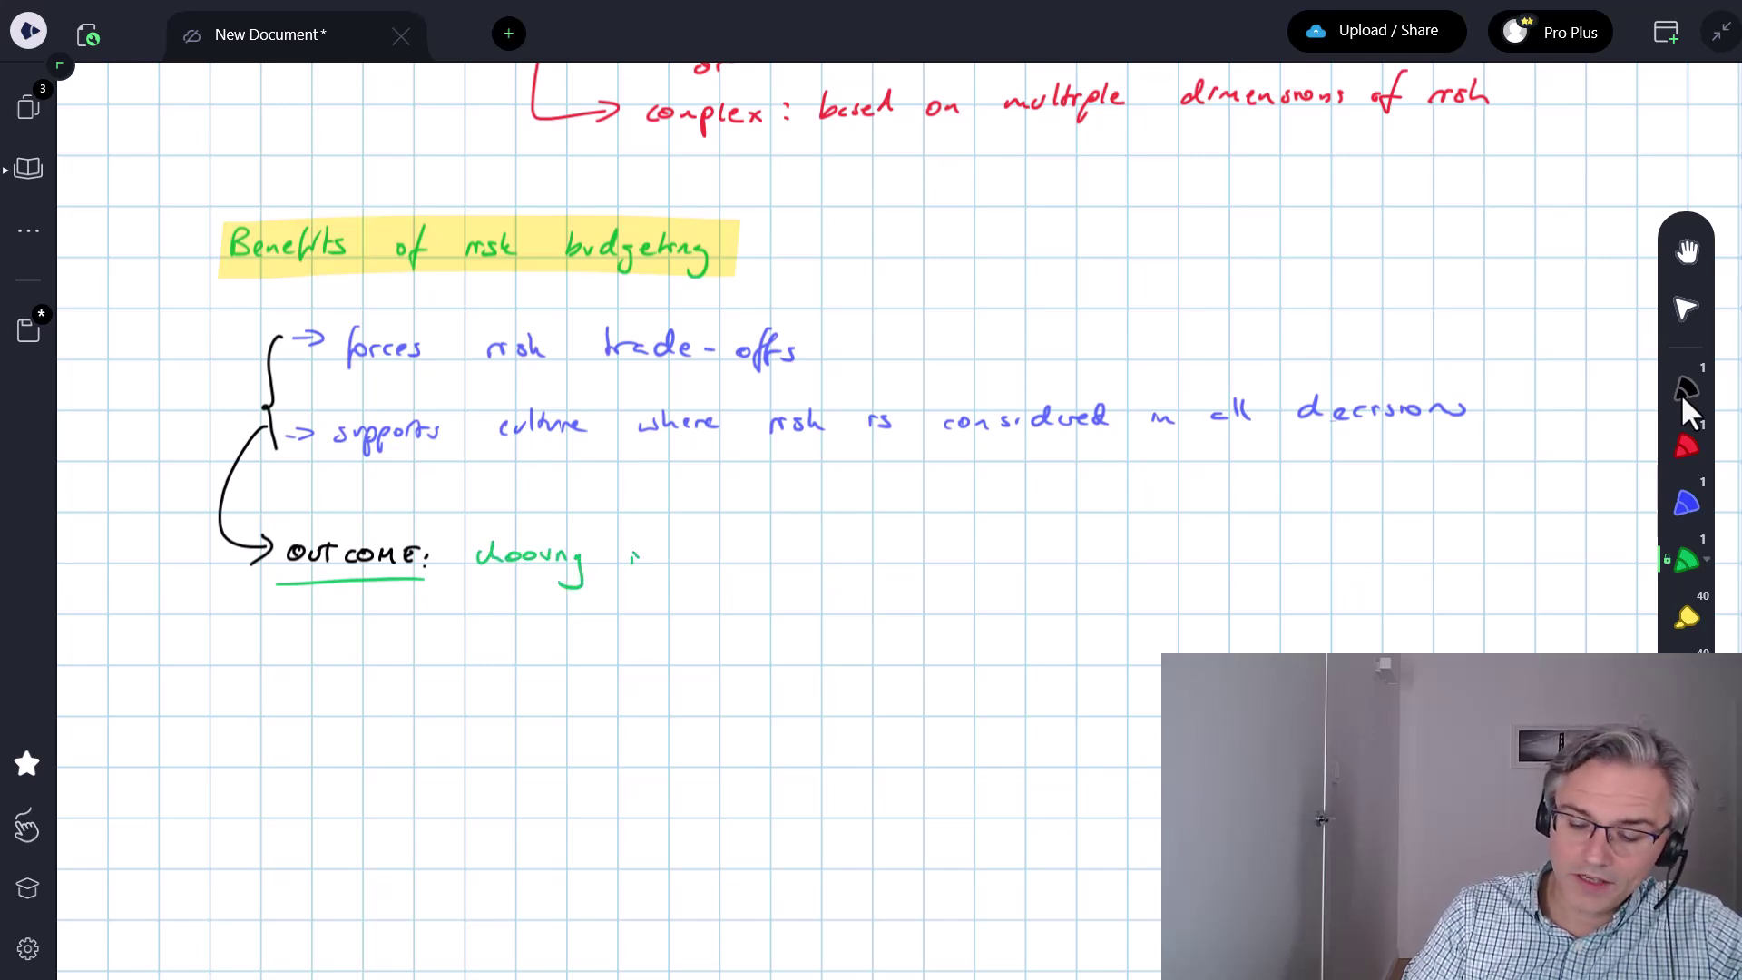
drag(661, 557, 675, 562)
drag(694, 548, 682, 562)
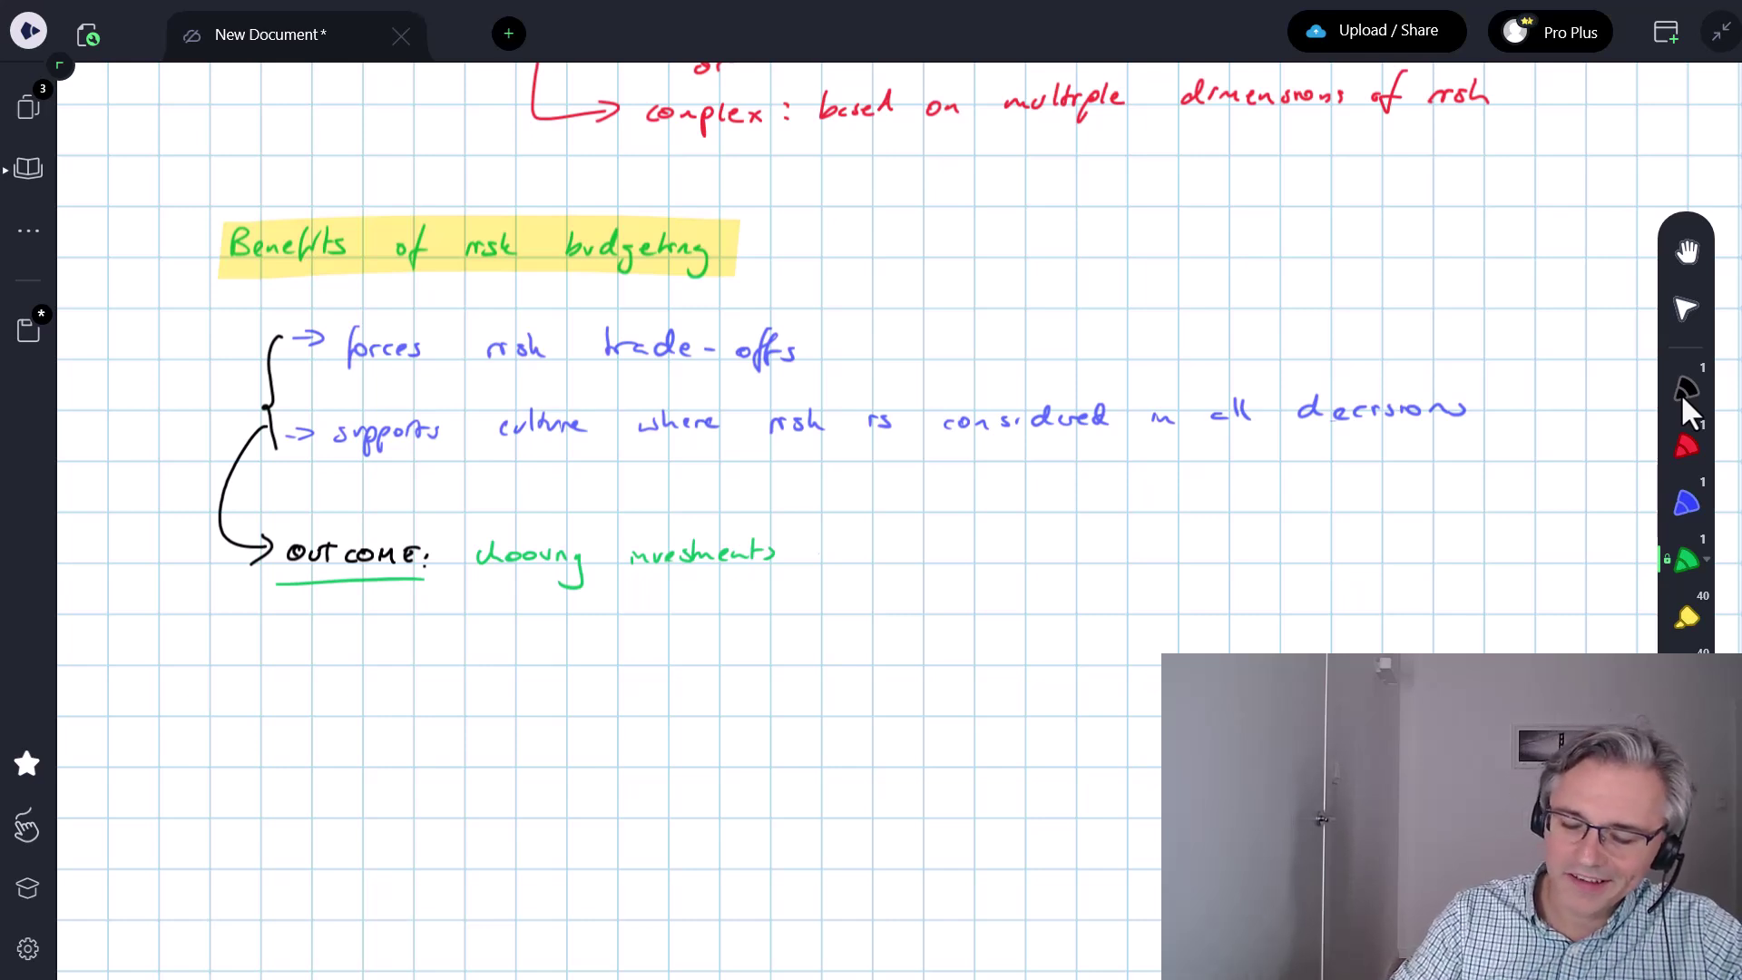
drag(825, 550, 852, 560)
mouse_move(862, 532)
mouse_down()
mouse_move(866, 560)
mouse_move(956, 550)
mouse_up()
Continue the green outcome line with 'the highest return'.
drag(993, 534, 1009, 560)
drag(1007, 548, 1020, 585)
drag(1032, 534, 1055, 562)
drag(1067, 537, 1066, 560)
drag(1059, 546, 1160, 560)
mouse_move(1172, 537)
mouse_down()
mouse_move(1172, 559)
mouse_move(1205, 548)
mouse_up()
mouse_move(1206, 560)
mouse_down()
mouse_move(1225, 555)
mouse_move(1233, 583)
mouse_up()
End the outcome line with '/ unit of risk'.
drag(1270, 551, 1299, 561)
drag(1315, 541, 1315, 563)
drag(1306, 551, 1362, 570)
drag(1352, 551, 1379, 548)
drag(1409, 553, 1430, 563)
drag(1449, 537, 1447, 566)
drag(1461, 546, 1460, 564)
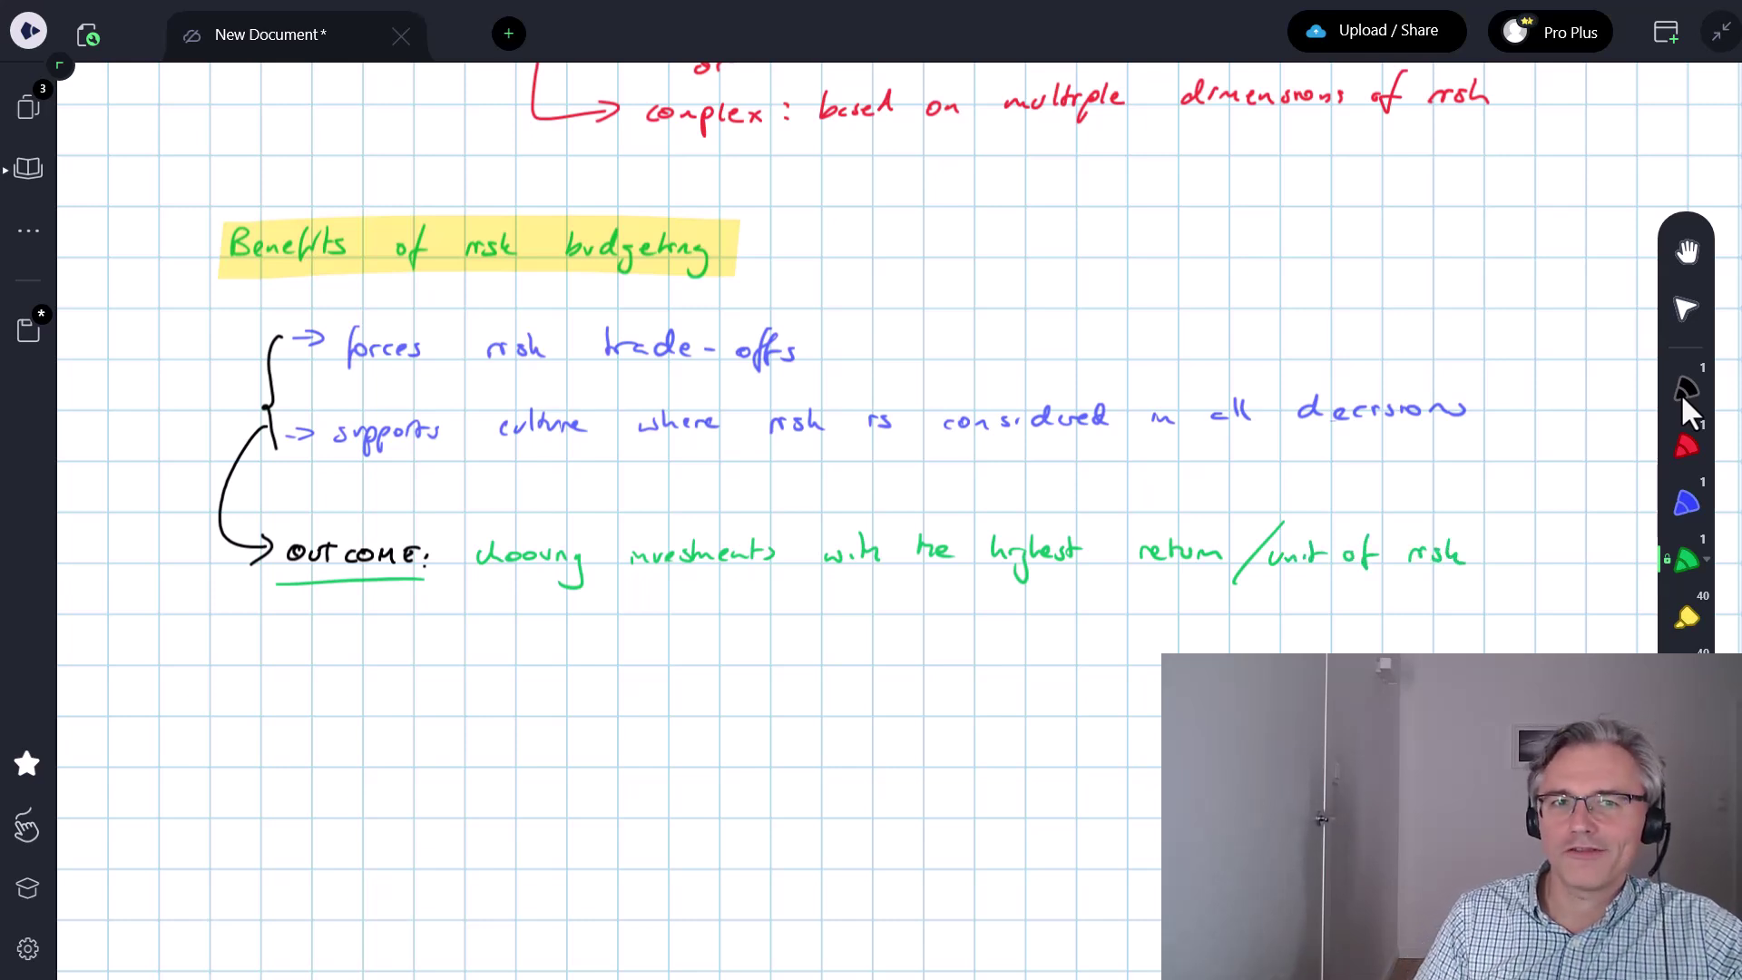